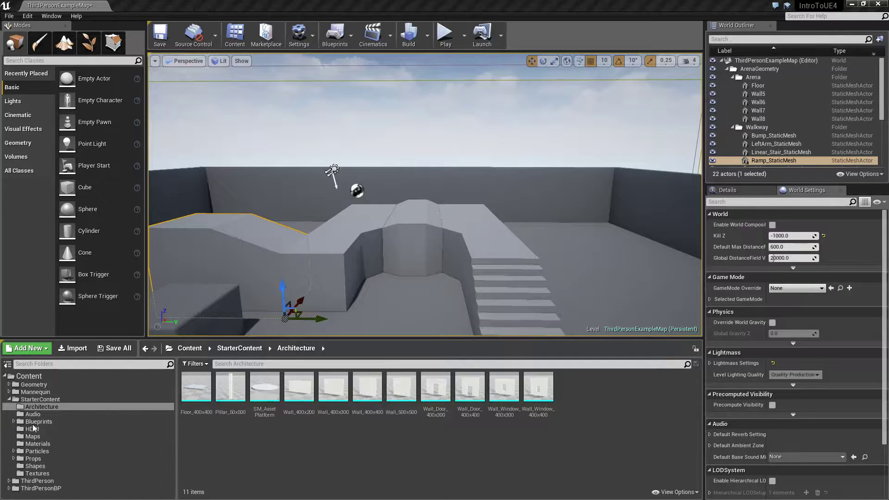
Step: Look through the project's StarterContent, ThirdPerson and ThirdPersonBP folders from the root Content folder
left_click(8, 400)
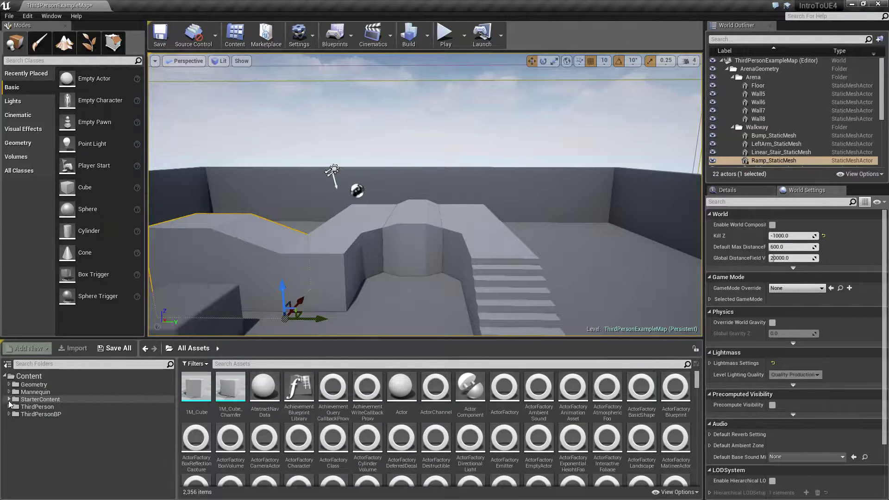
left_click(29, 377)
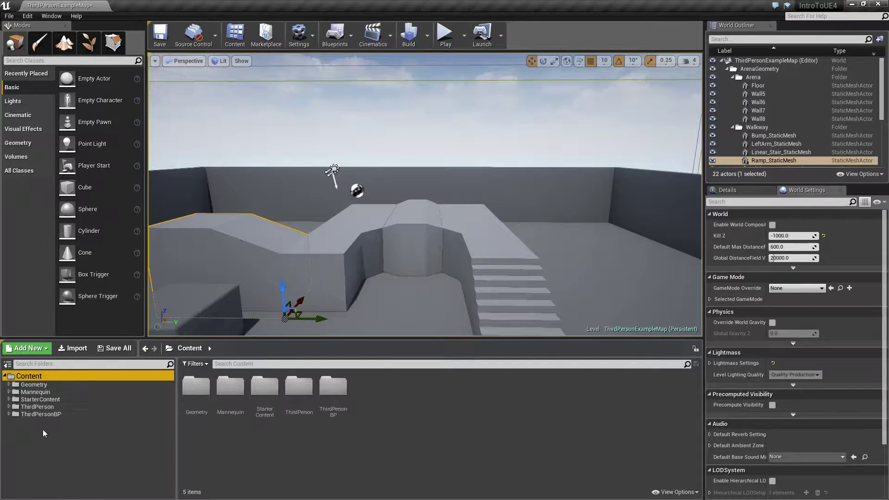
left_click(41, 400)
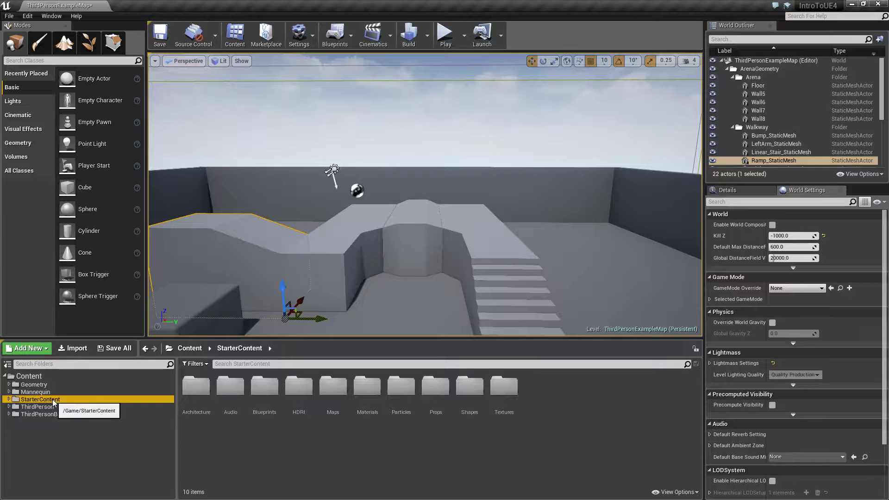
left_click(51, 407)
left_click(50, 414)
left_click(51, 408)
left_click(50, 414)
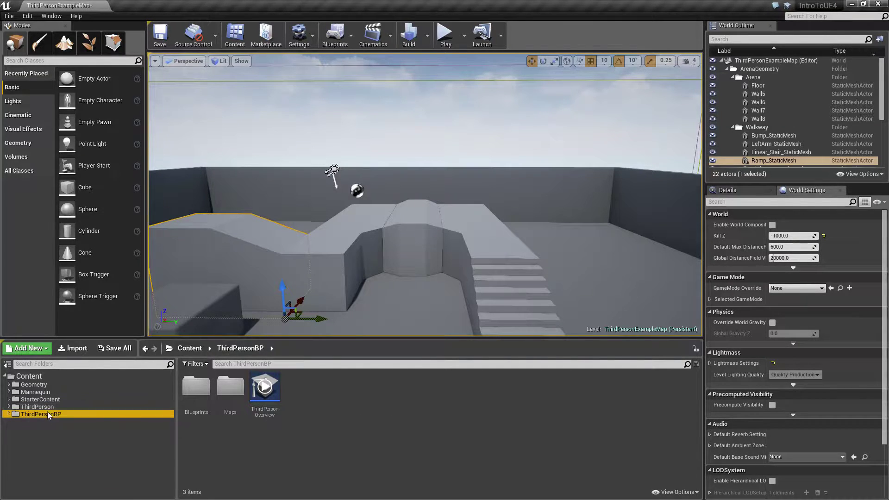
Step: Create a folder named MyContent in the root Content folder and open it
left_click(38, 377)
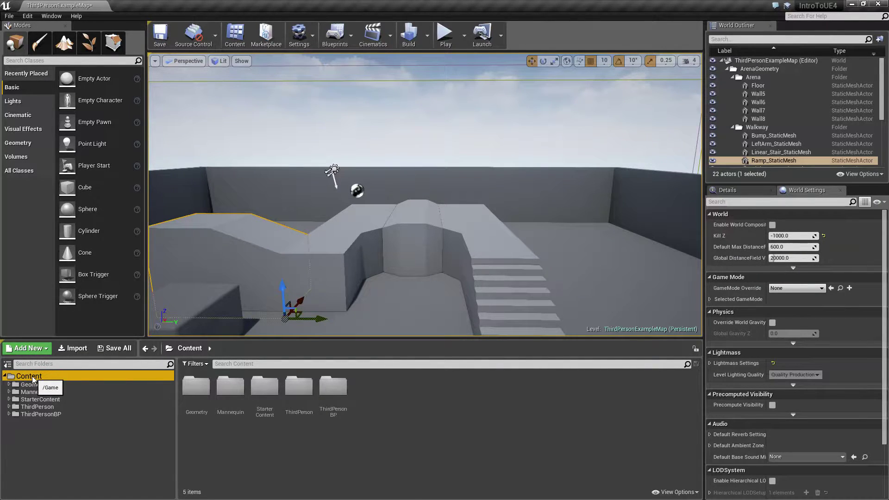
left_click(27, 348)
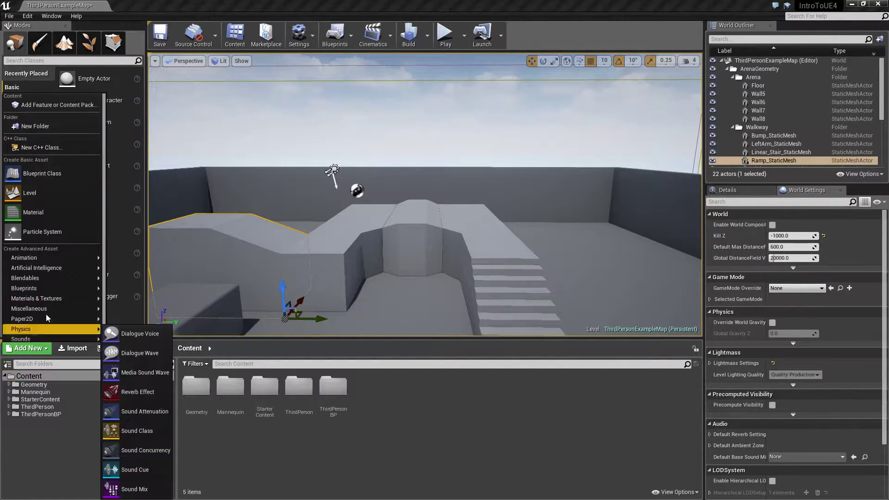
left_click(45, 126)
type("MyContent")
key("Return")
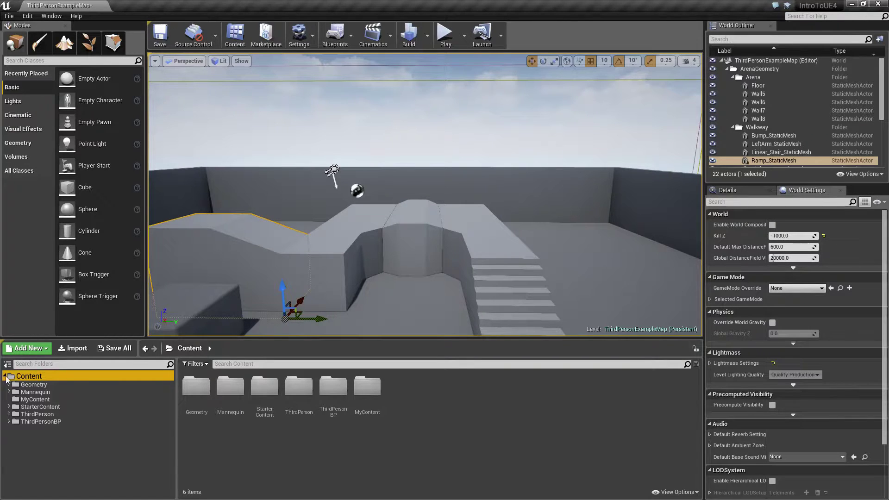
left_click(35, 399)
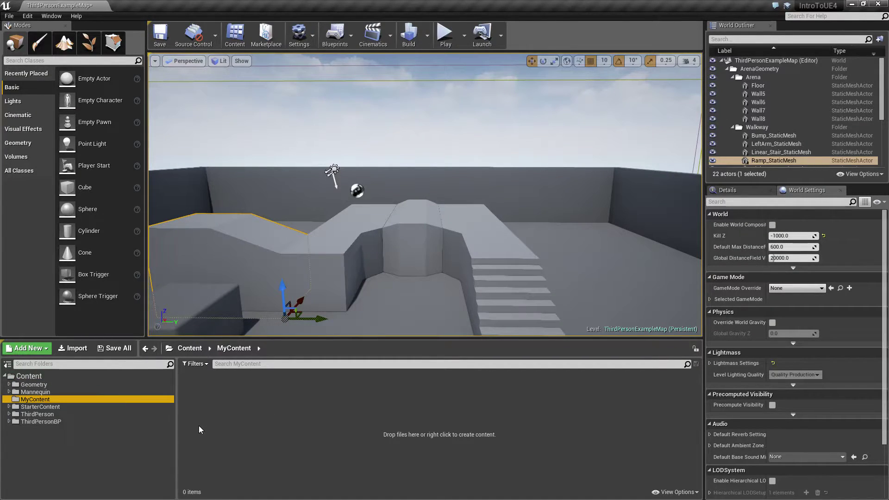
left_click(40, 407)
left_click(36, 399)
left_click(9, 15)
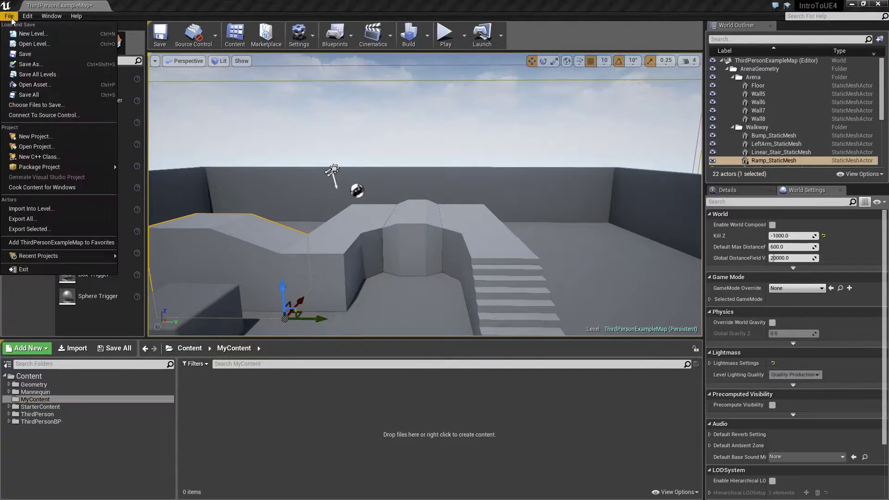
left_click(9, 16)
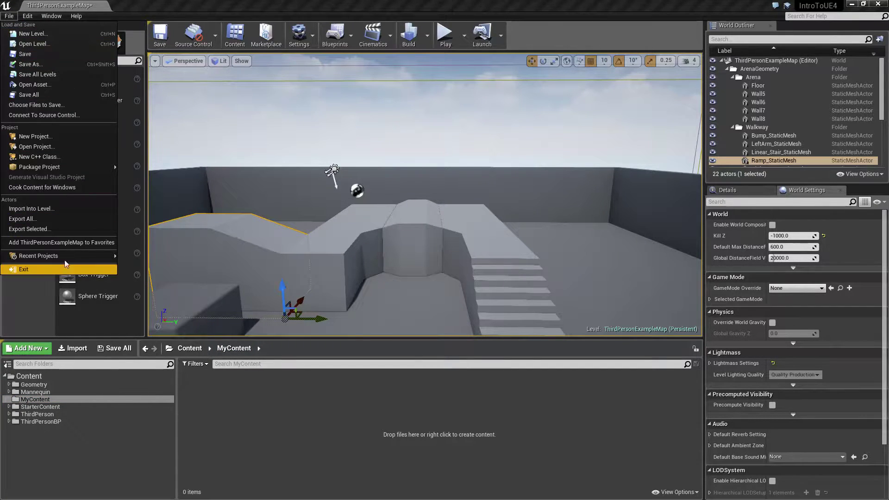
left_click(47, 34)
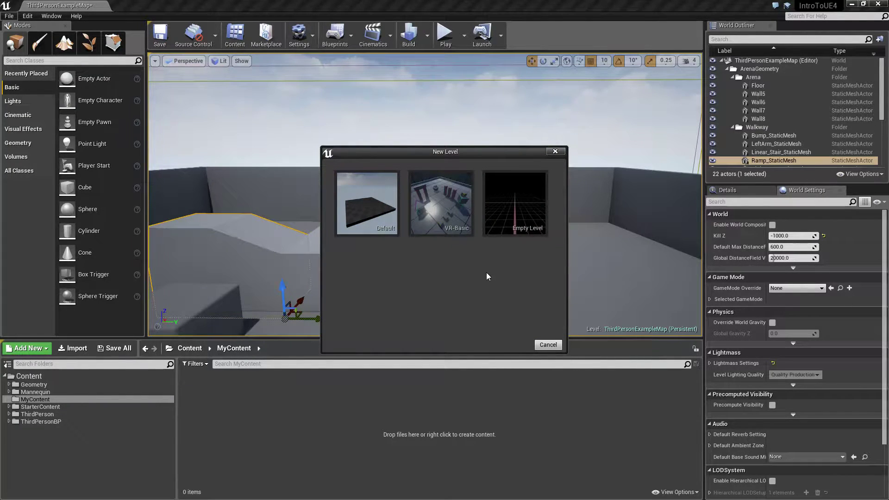
left_click(370, 206)
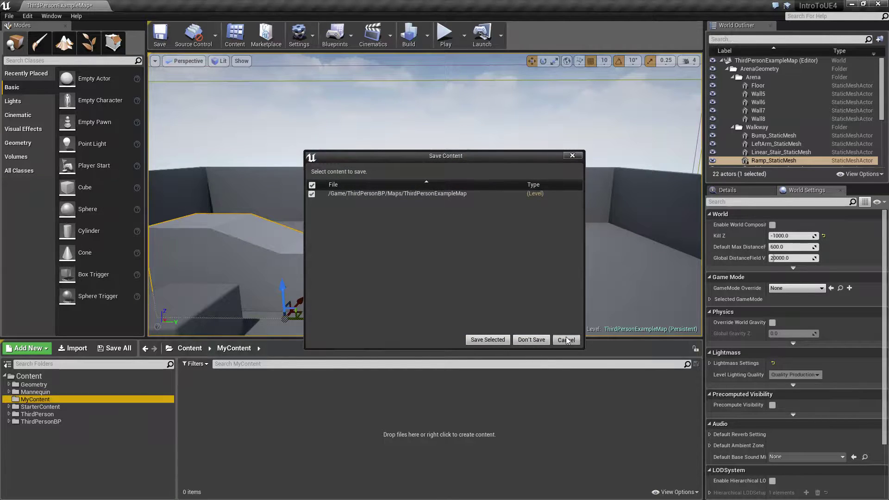
left_click(566, 341)
Step: Create a new level from the Default template without saving the changes to ThirdPersonExampleMap
left_click(9, 15)
left_click(47, 33)
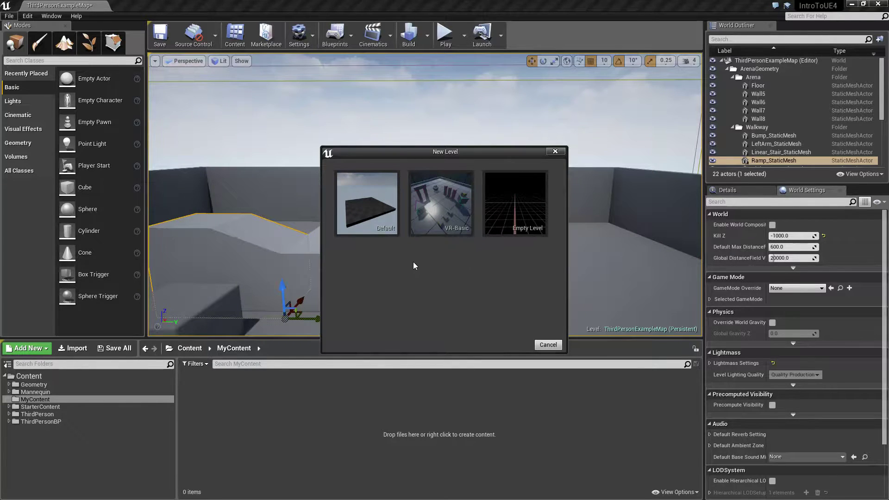
left_click(371, 216)
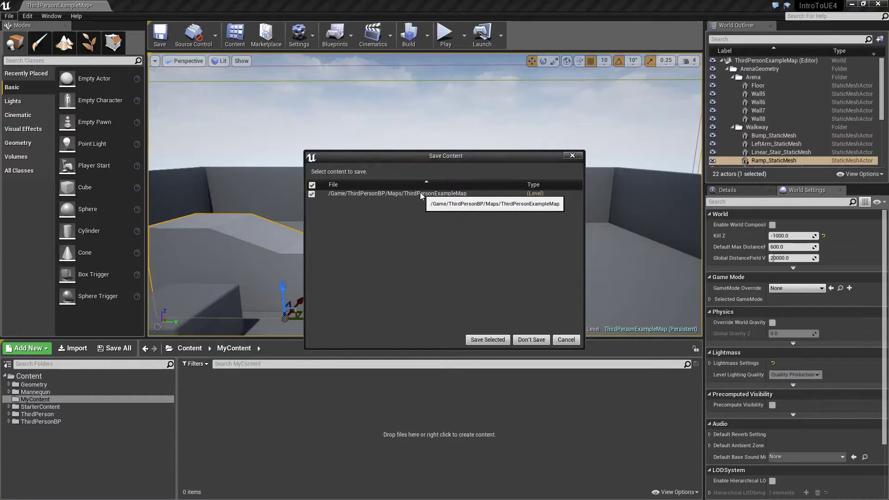
left_click(532, 340)
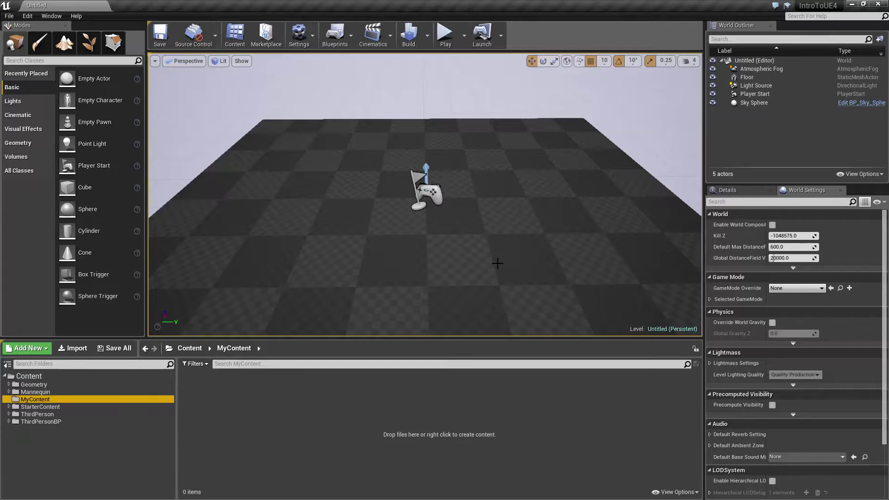
Step: Examine the new level from several angles and locate the Atmospheric Fog actor in the scene
key("s")
mouse_move(527, 289)
right_mouse_down()
mouse_move(527, 241)
mouse_move(530, 283)
right_mouse_up()
key("w")
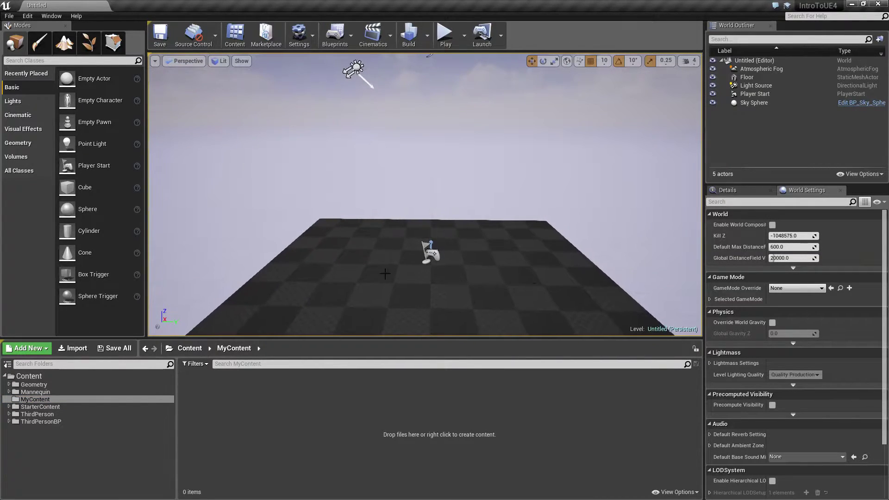
right_click_drag(500, 167, 500, 167)
left_click(764, 69)
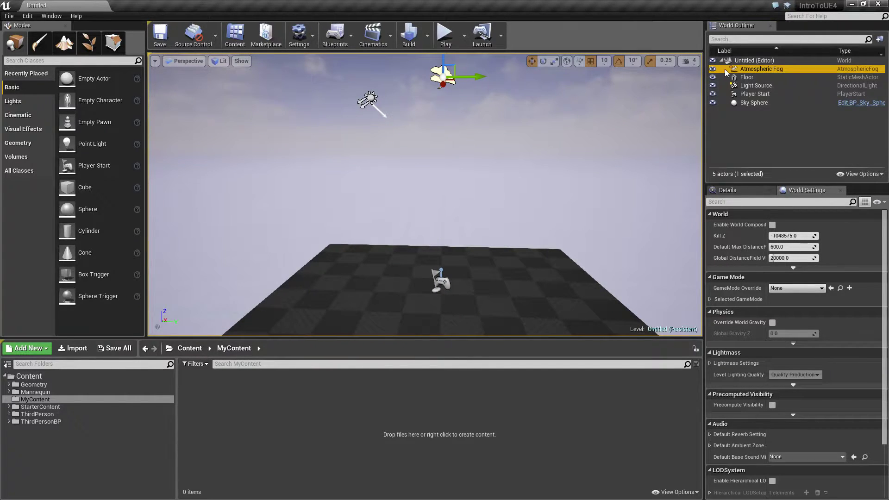
key("f")
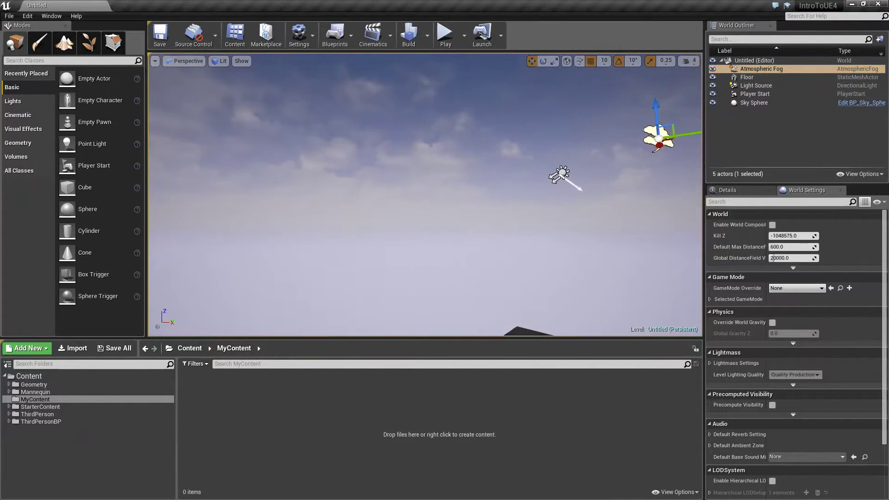
left_click(714, 71)
right_click_drag(569, 153, 595, 167)
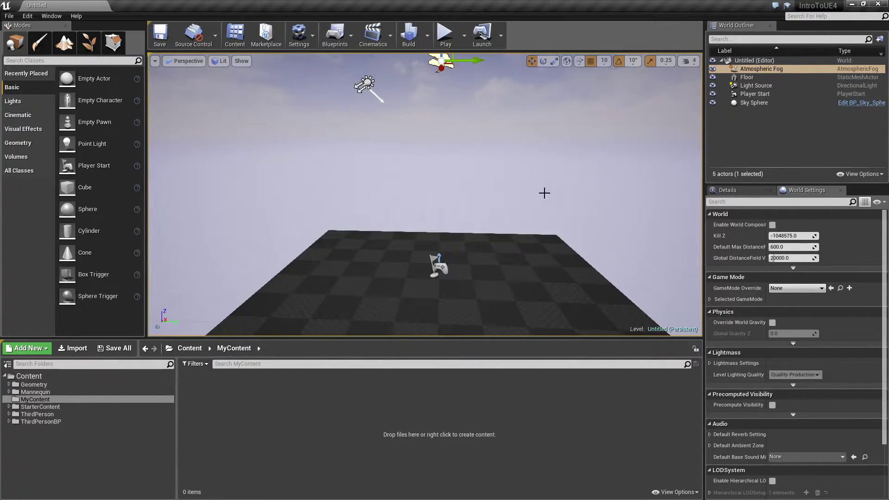
Step: Compare the scene with the Light Source hidden and shown, and inspect the Player Start on the floor
left_click(713, 86)
left_click(713, 86)
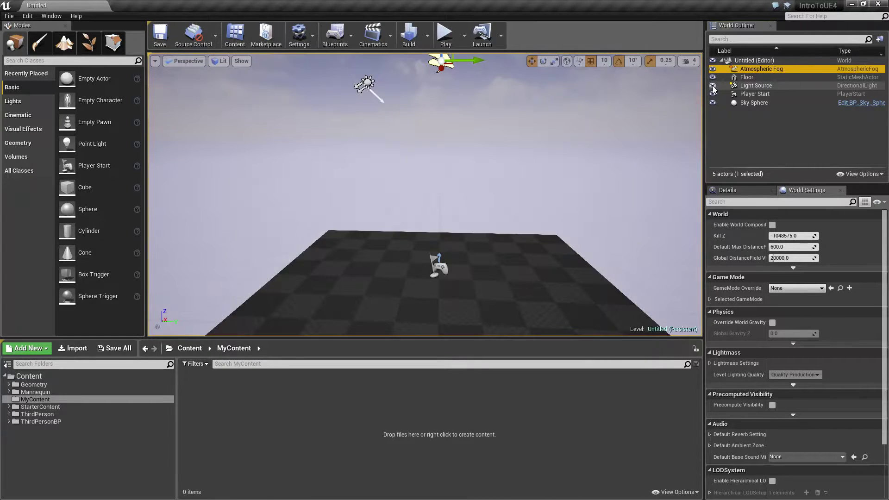
right_click_drag(560, 198, 603, 179)
double_click(756, 94)
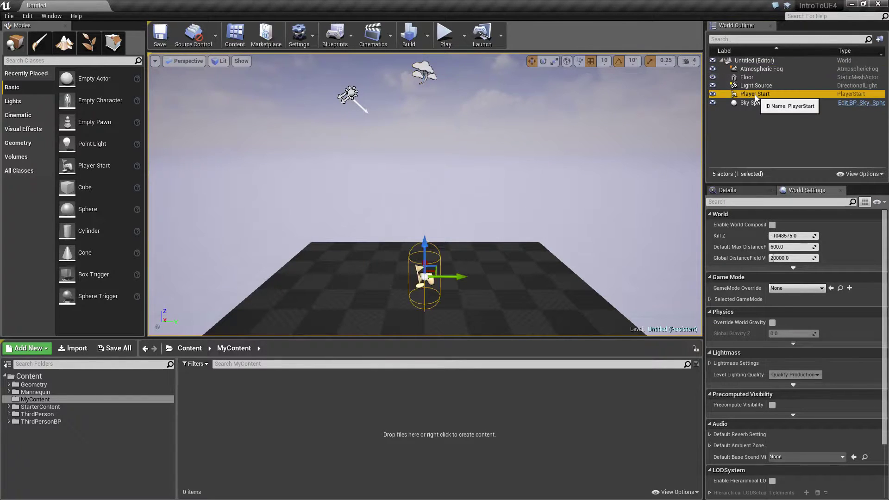
left_click_drag(491, 234, 433, 230)
Step: Toggle the visibility of the Sky Sphere and the Atmospheric Fog to compare their effect on the sky, leaving both shown
double_click(762, 103)
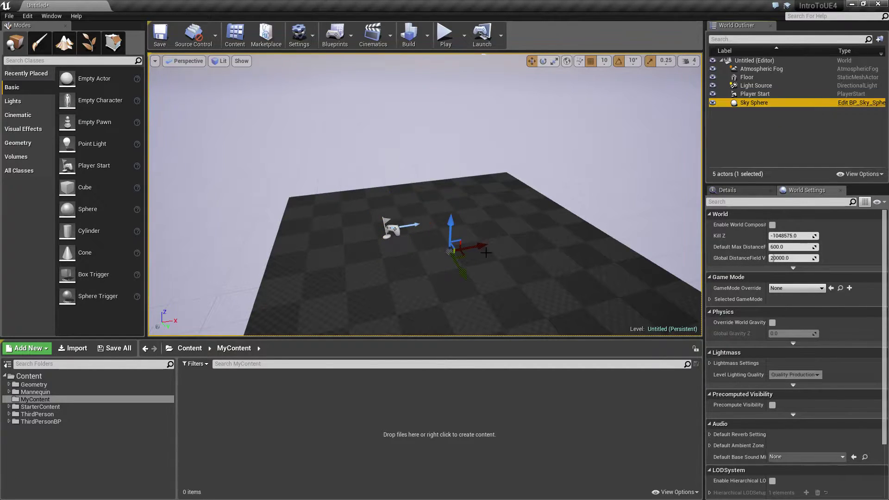
left_click(711, 103)
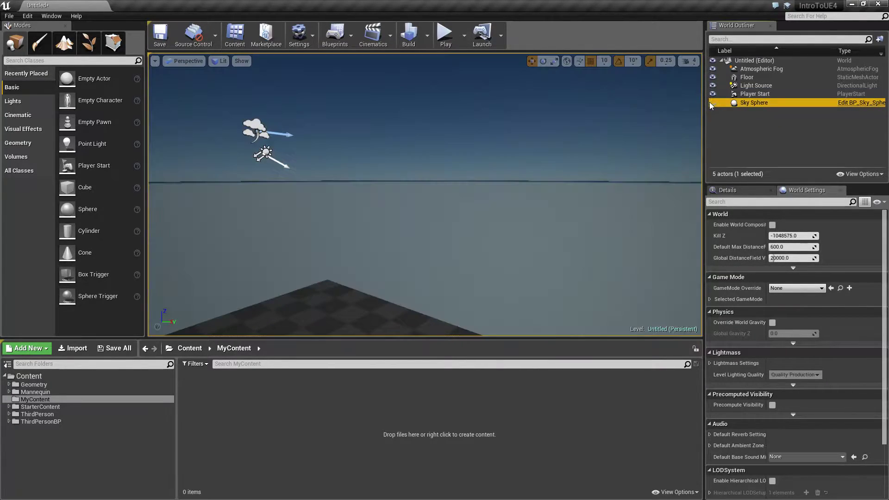
left_click(710, 102)
right_click_drag(579, 219, 376, 153)
left_click(713, 102)
left_click(714, 102)
left_click(714, 102)
left_click(713, 69)
left_click(713, 69)
left_click(714, 69)
left_click(714, 69)
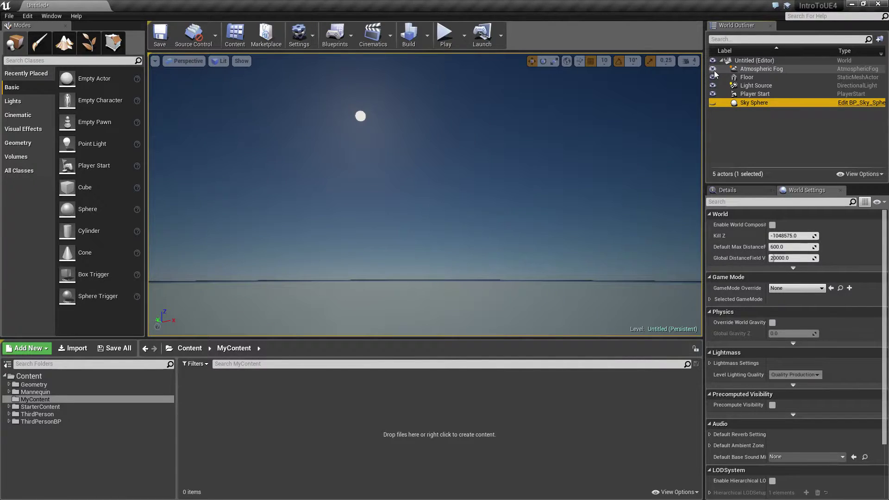
left_click(713, 102)
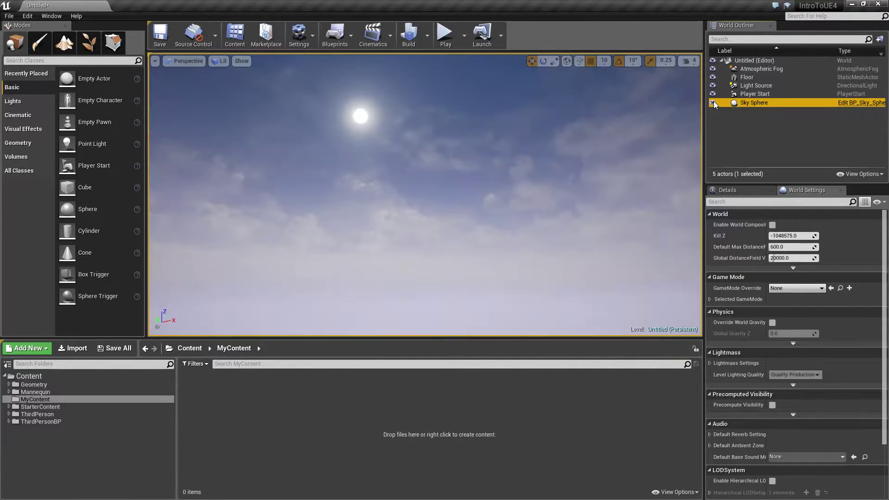
Step: Review the detail properties of the Atmospheric Fog and the Sky Sphere, with the floor back in view
left_click(756, 69)
left_click(739, 190)
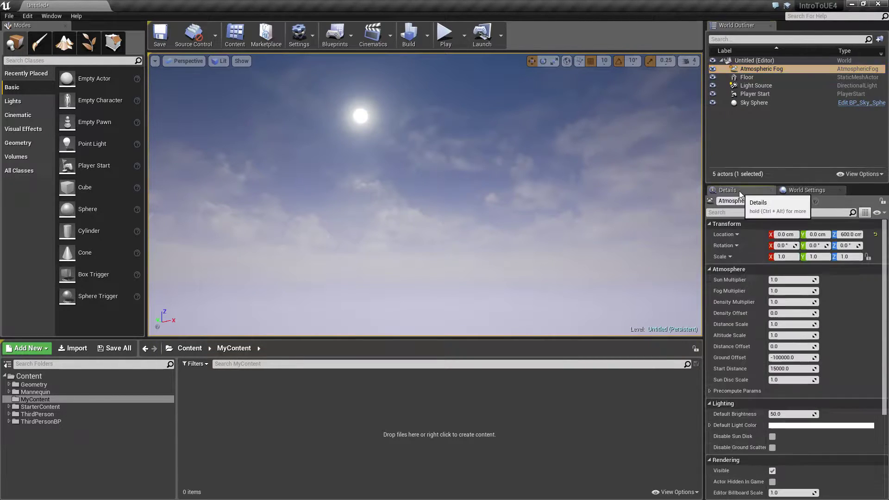
left_click(758, 106)
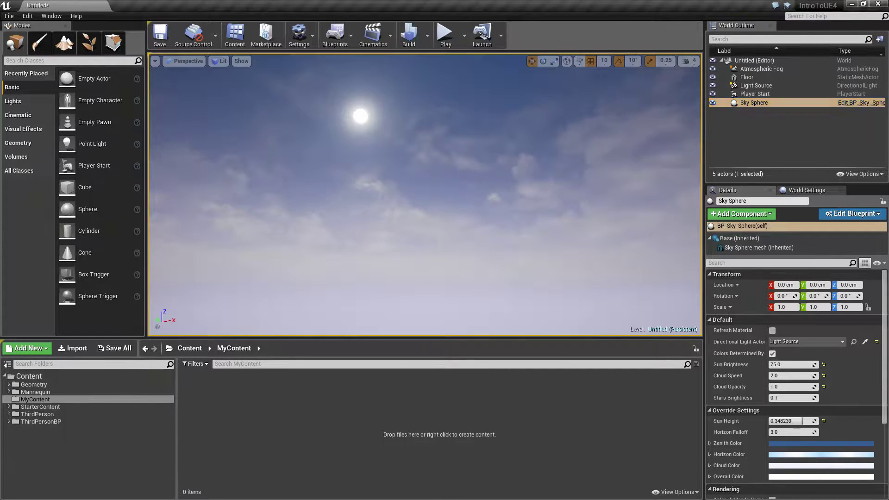
key("f")
key("a")
right_click_drag(488, 179, 546, 181)
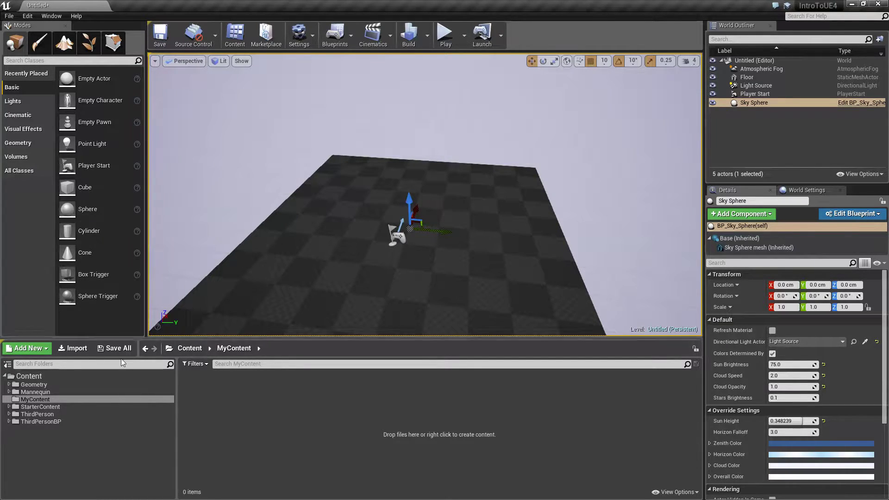
Step: Open the Architecture folder inside StarterContent
double_click(45, 408)
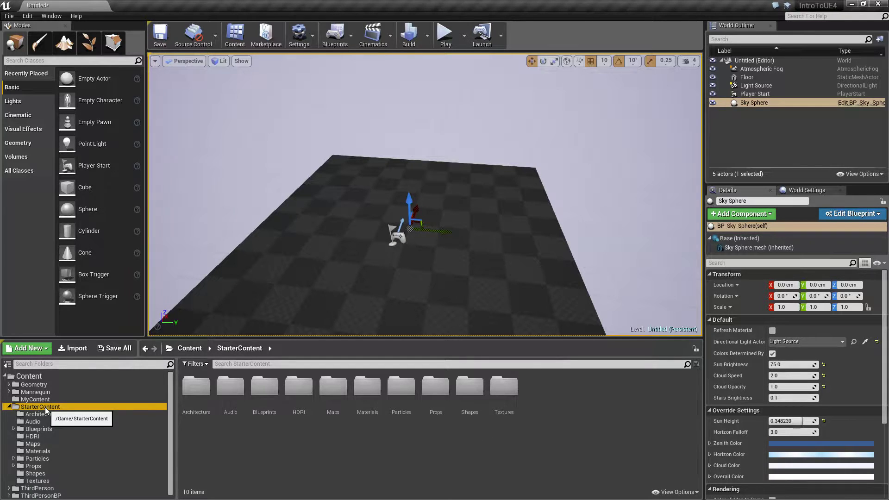
left_click(43, 415)
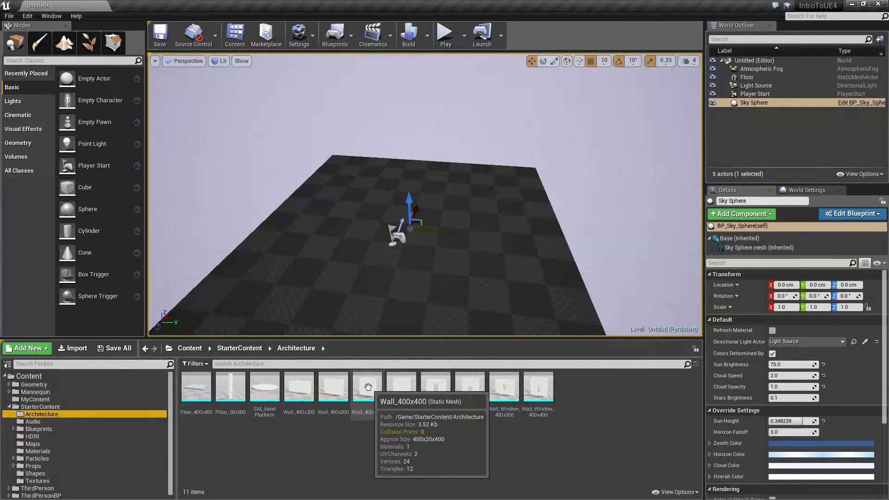
Step: Place a Wall_400x400 at about X -320, Y -280 and a Wall_400x300 at about X -330, Y -180 to compare their heights
left_click_drag(368, 389, 278, 291)
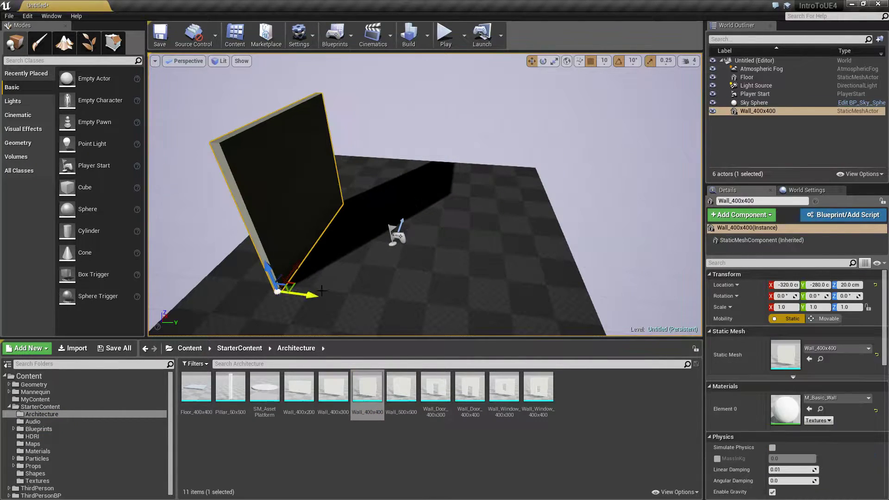
right_click_drag(495, 294, 411, 316)
left_click_drag(342, 392, 437, 229)
right_click_drag(537, 244, 480, 221)
key("d")
key("w")
key("d")
key("a")
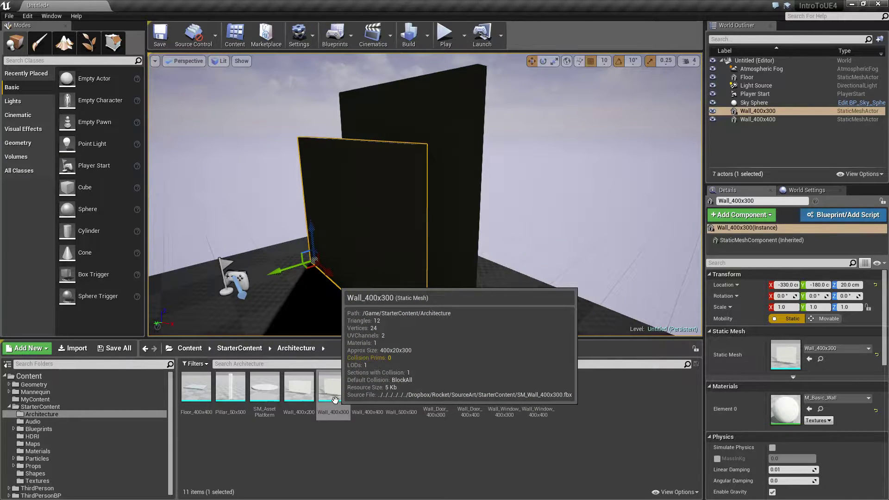
right_click_drag(511, 162, 413, 168)
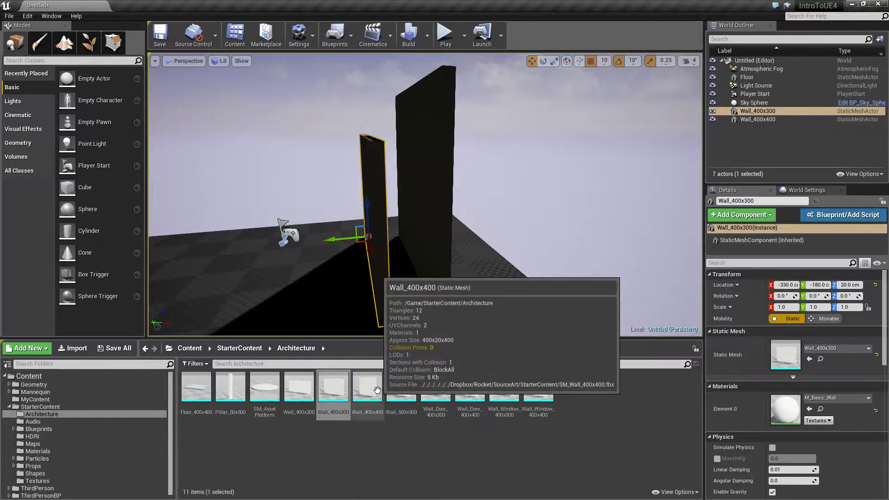
Step: Delete the Wall_400x300 and the Wall_400x400 from the level
left_click(432, 159)
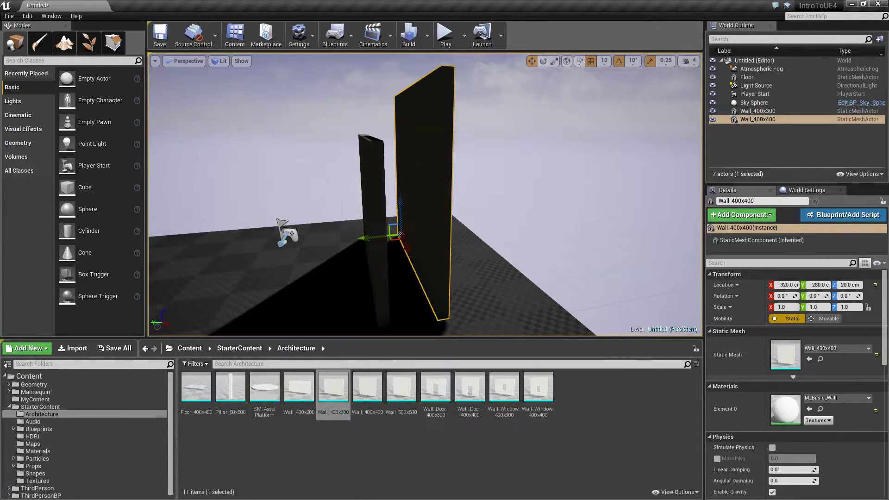
left_click(375, 173)
key("Delete")
left_click(416, 176)
key("Delete")
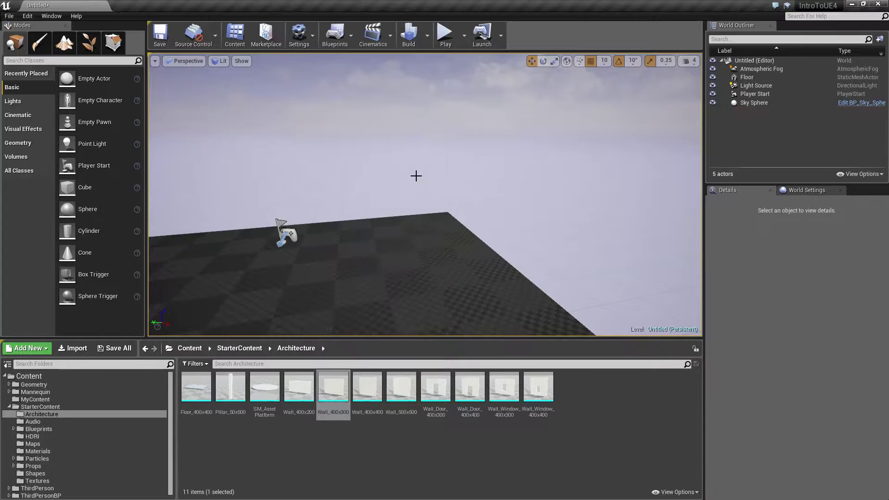
Step: Compare the 300 and 400 high variants of the wall, door wall and window wall meshes in the Architecture folder
left_click(444, 403)
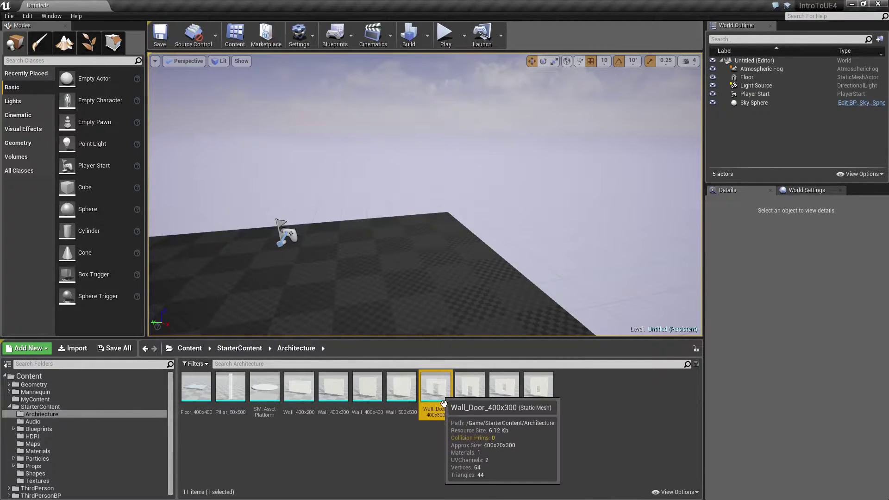
left_click(470, 389)
left_click(504, 387)
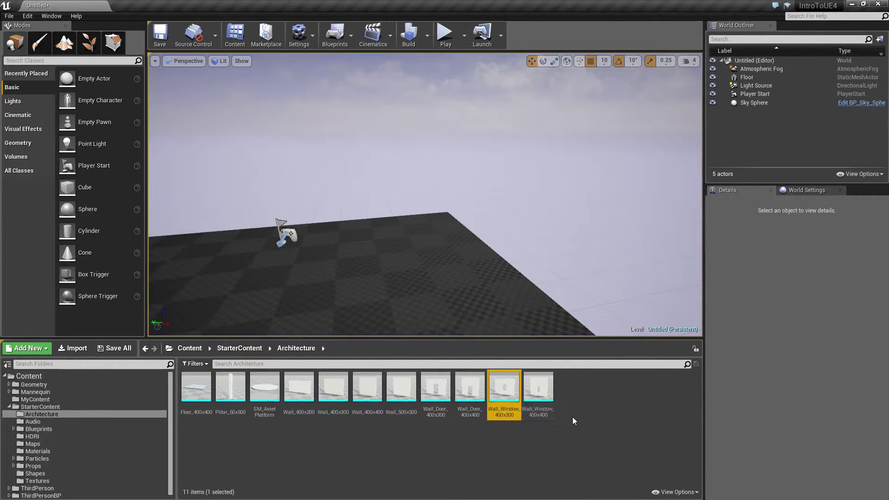
left_click(333, 387)
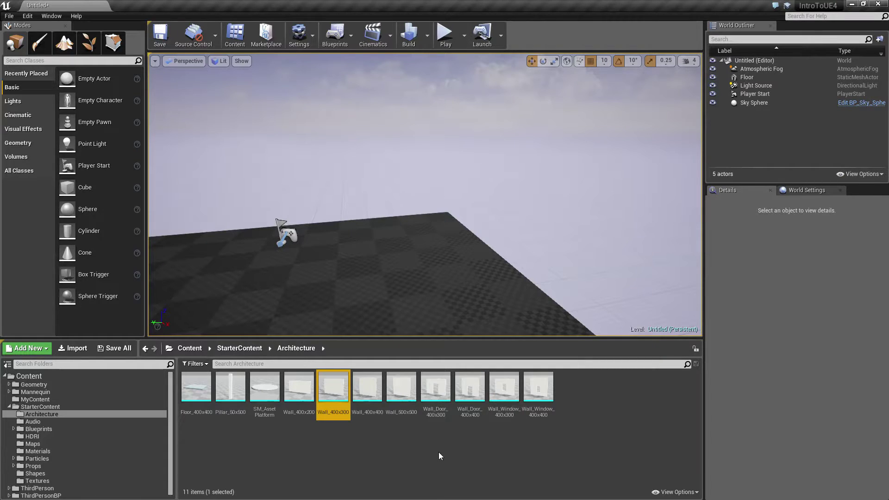
left_click(437, 405)
left_click(470, 405)
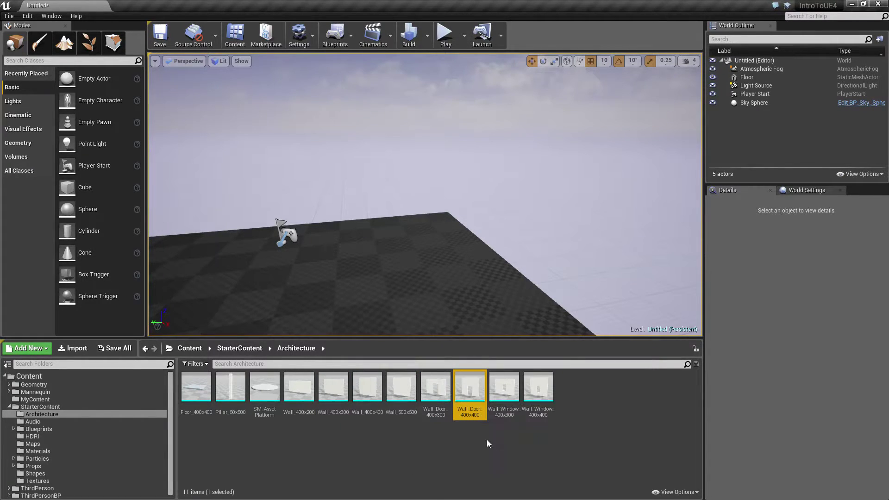
left_click(504, 406)
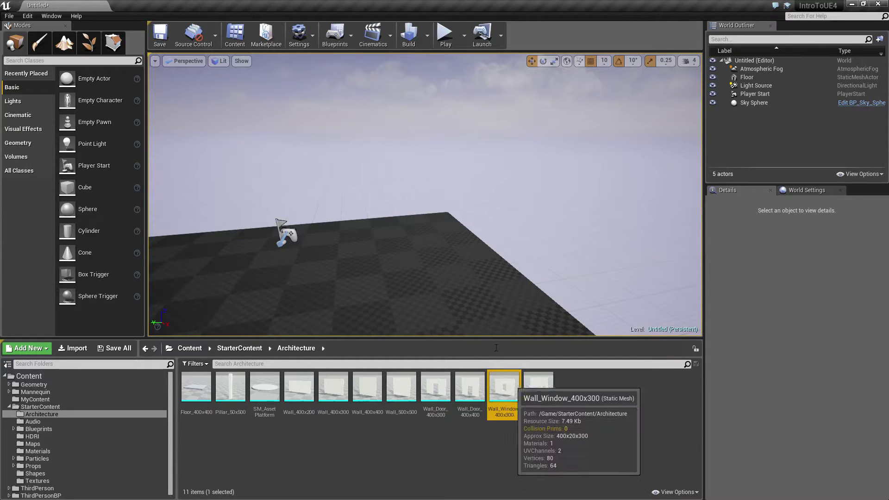
Step: Try a Wall_400x400 on the floor at about X -90, Y -370, and delete it
right_click_drag(477, 245, 420, 223)
left_click(420, 223)
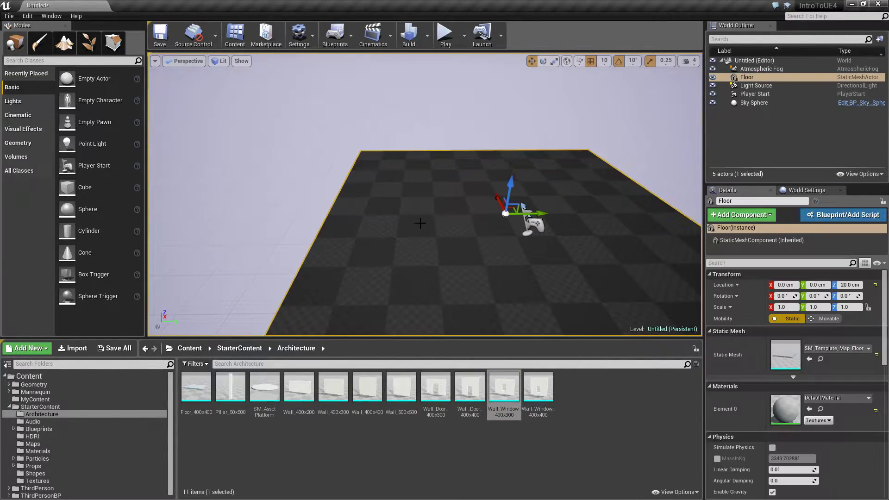
right_click_drag(497, 248, 479, 247)
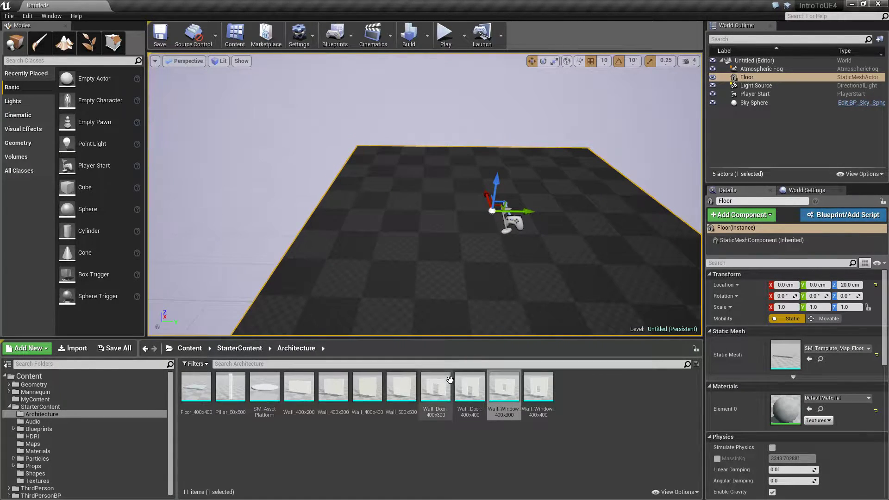
left_click_drag(367, 389, 352, 226)
right_click_drag(446, 280, 361, 280)
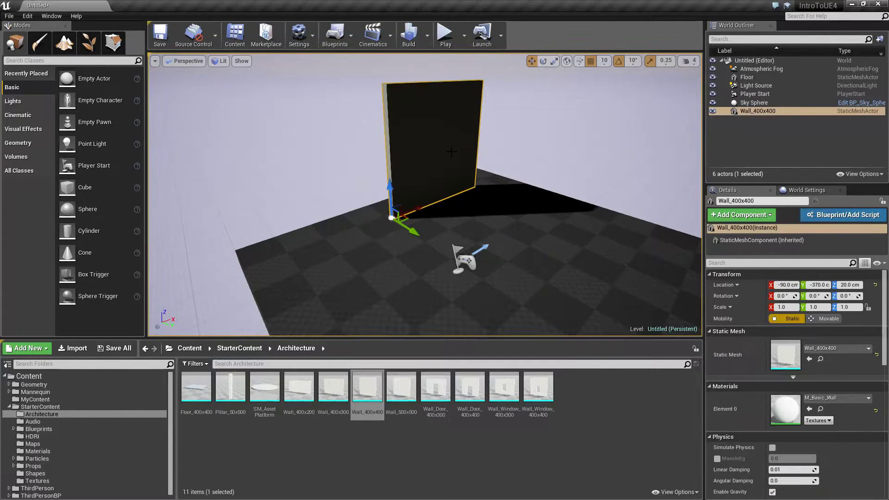
key("Delete")
Step: Try Wall_400x300 meshes on the floor, the first at about X -50, Y -300, and delete them
left_click_drag(334, 391, 416, 222)
key("d")
right_click_drag(524, 245, 426, 228)
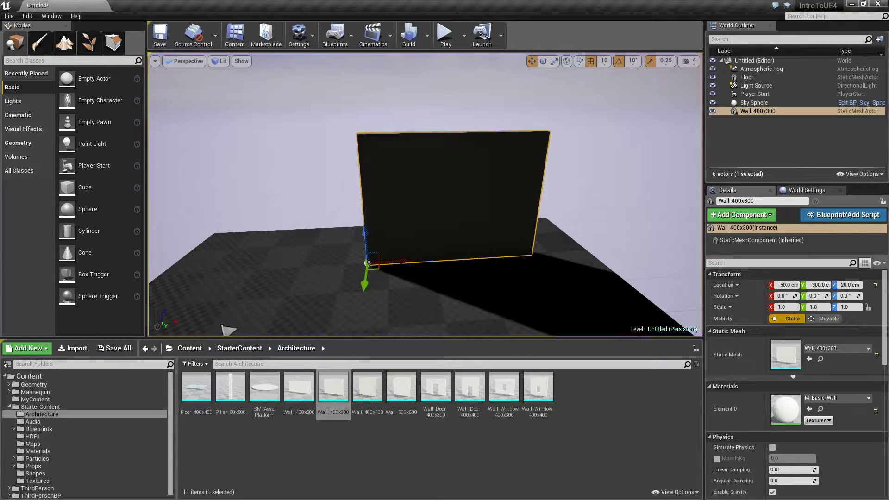
key("Delete")
left_click_drag(337, 385, 404, 236)
left_click_drag(339, 395, 252, 245)
mouse_move(252, 246)
right_mouse_down()
mouse_move(259, 227)
mouse_move(376, 262)
mouse_move(259, 250)
right_mouse_up()
key("Delete")
Step: Place a Wall_400x300 near the floor's far edge at about X 40, Y -420
left_click_drag(330, 398, 214, 339)
right_click_drag(315, 250, 412, 268)
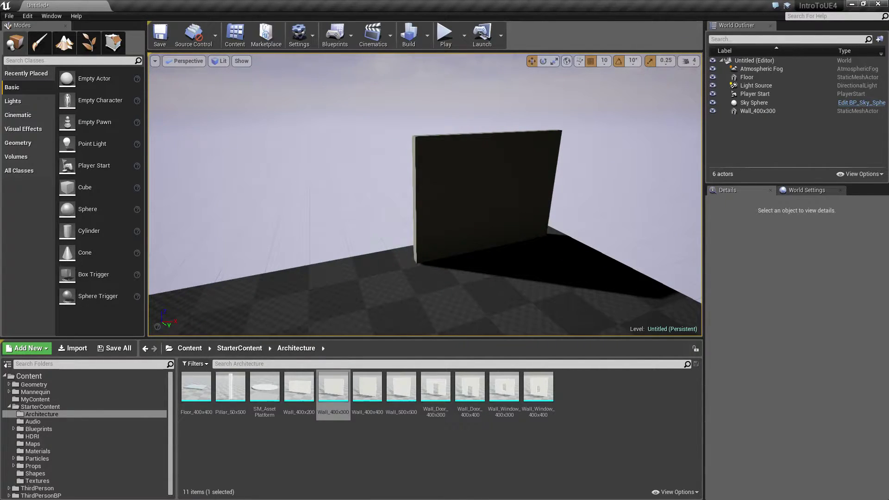
left_click(471, 199)
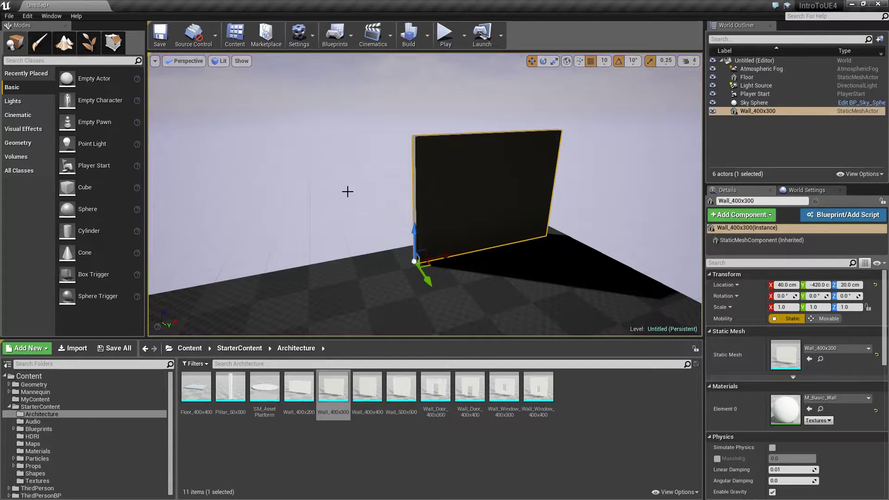
Step: Examine the placed wall and its move gizmo from several angles, close up and from a distance
left_click(569, 259)
left_click(518, 204)
right_click_drag(568, 221, 595, 231)
left_click(474, 252)
right_click_drag(473, 253, 420, 174)
left_click(485, 223)
right_click_drag(485, 222, 532, 250)
right_click_drag(467, 282, 530, 308)
right_click_drag(469, 277, 369, 233)
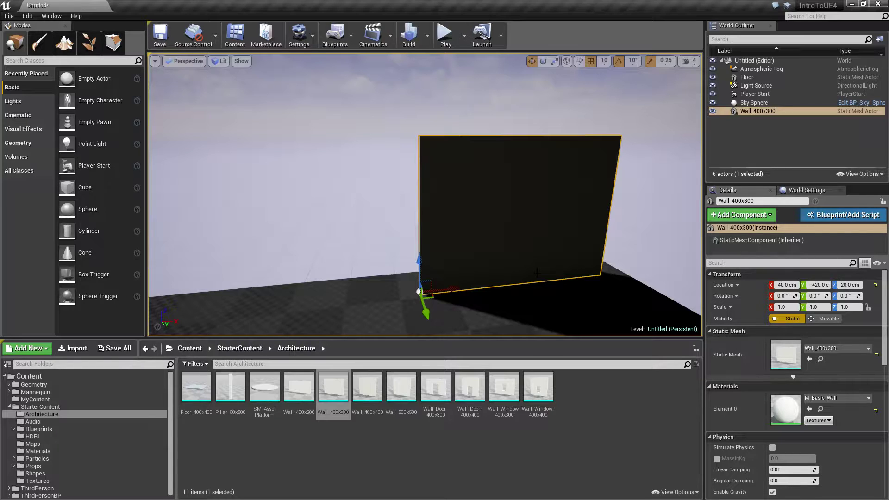
right_click_drag(396, 235, 417, 248)
key("s")
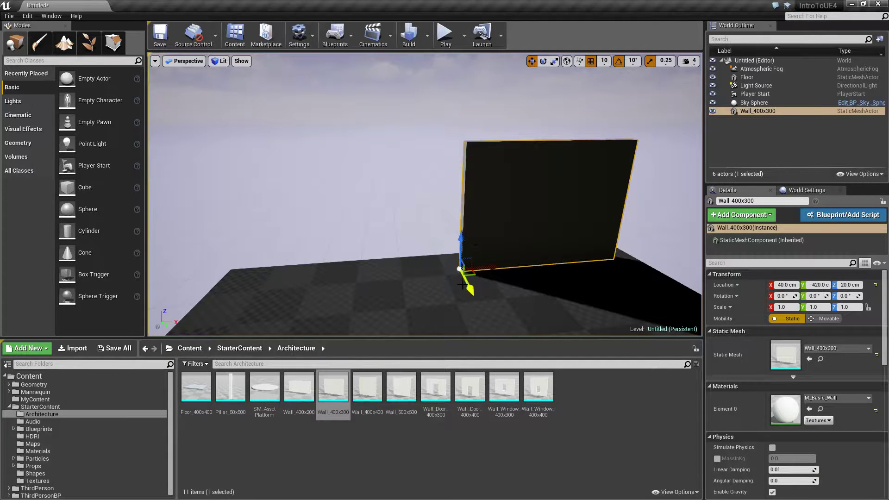
right_click_drag(425, 195, 398, 188)
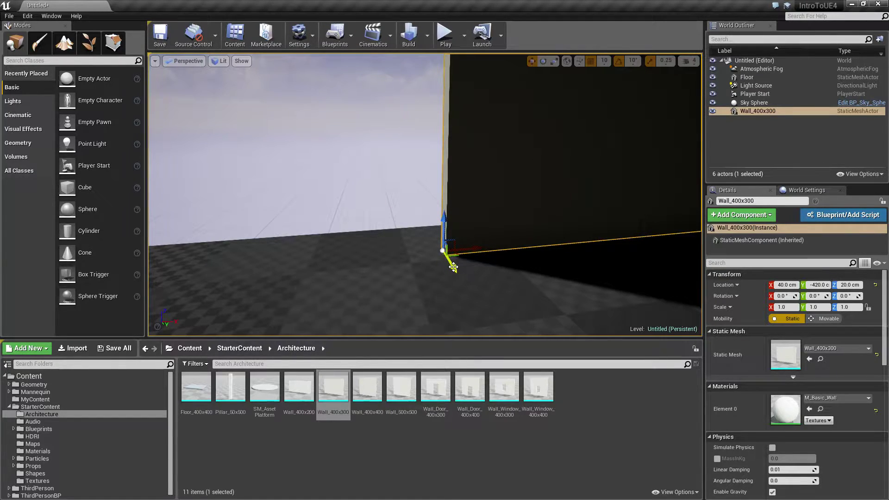
key("s")
right_click_drag(524, 286, 507, 269)
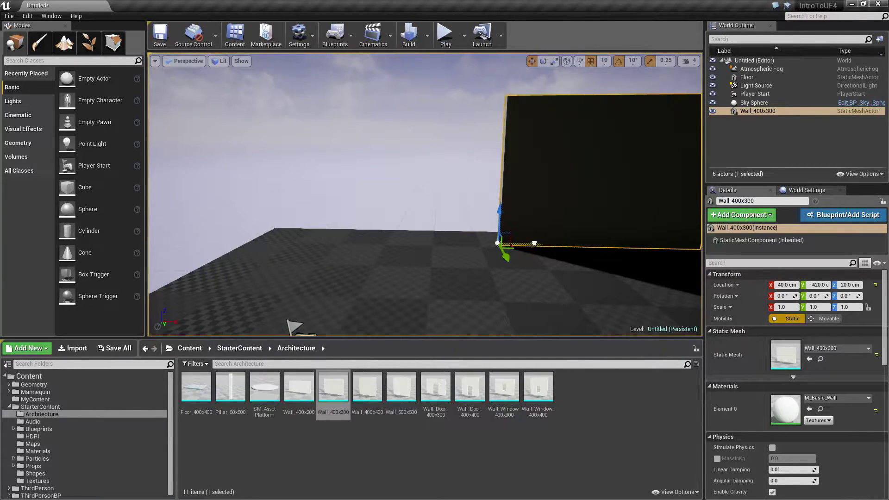
Step: Move the wall along the snapping grid to X -20 cm, Y -450 cm
left_click_drag(534, 244, 503, 283)
mouse_move(470, 214)
left_mouse_down()
mouse_move(448, 185)
mouse_move(471, 210)
left_mouse_up()
right_click_drag(520, 262, 584, 276)
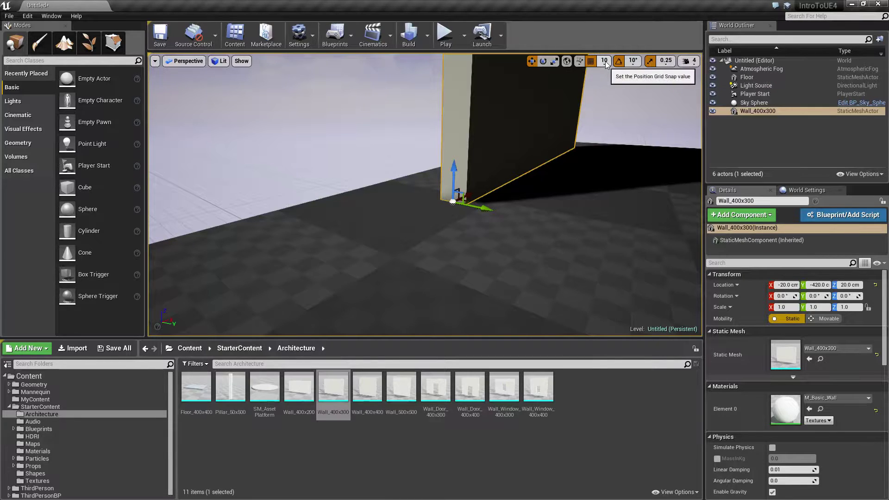
mouse_move(454, 177)
left_mouse_down()
mouse_move(455, 149)
mouse_move(455, 177)
left_mouse_up()
left_click_drag(487, 204, 449, 196)
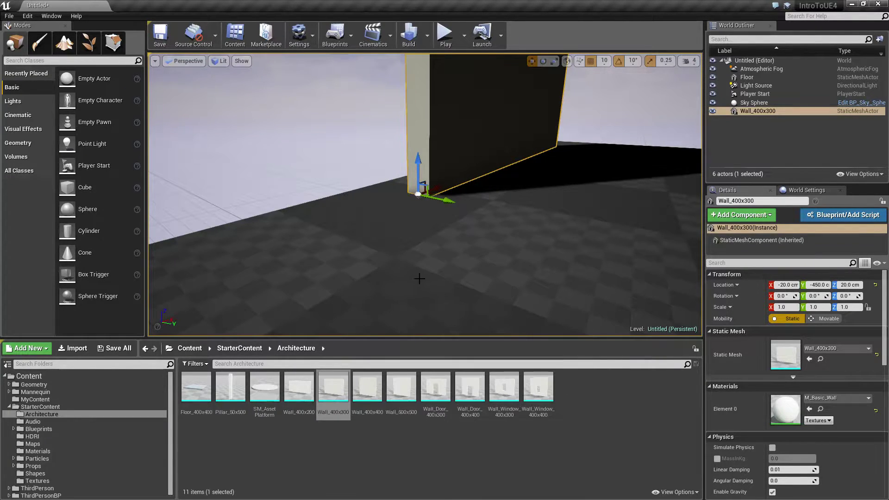
Step: Try moving the wall vertically to off-grid heights of about Z 11.5, 41.5 and 31.5 cm
right_click_drag(472, 218, 363, 194)
mouse_move(474, 208)
left_mouse_down()
mouse_move(472, 199)
mouse_move(476, 218)
mouse_move(474, 189)
mouse_move(470, 216)
left_mouse_up()
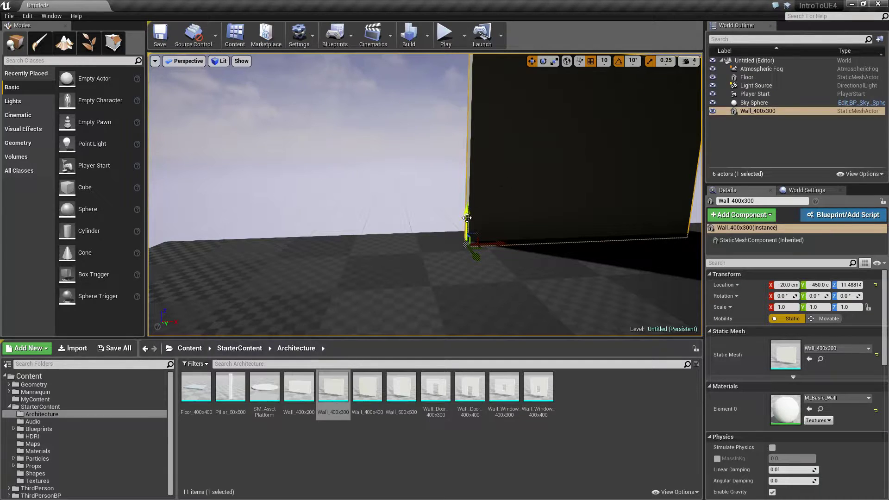
left_click_drag(470, 211, 469, 190)
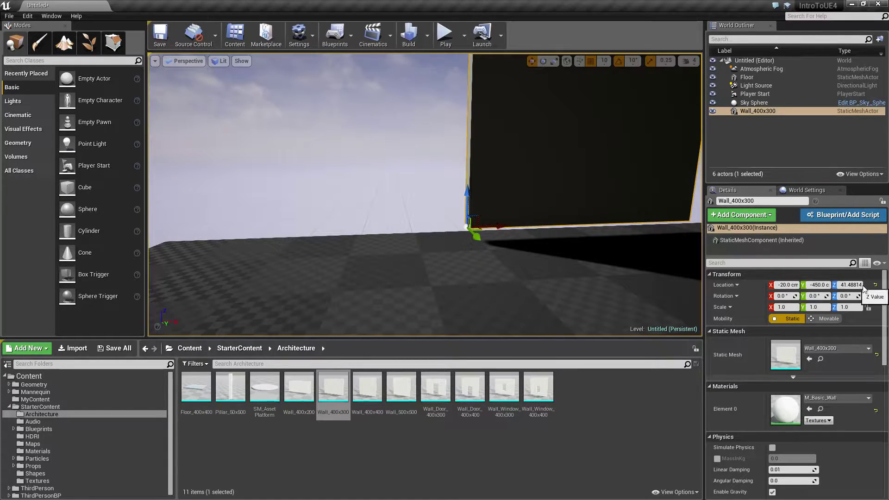
mouse_move(556, 222)
right_mouse_down()
mouse_move(607, 239)
mouse_move(575, 220)
mouse_move(523, 219)
mouse_move(555, 212)
right_mouse_up()
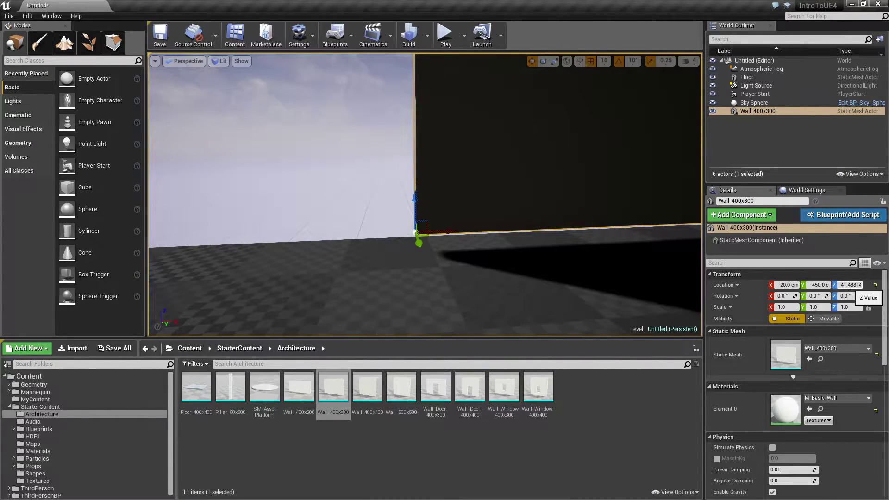
left_click_drag(414, 198, 416, 209)
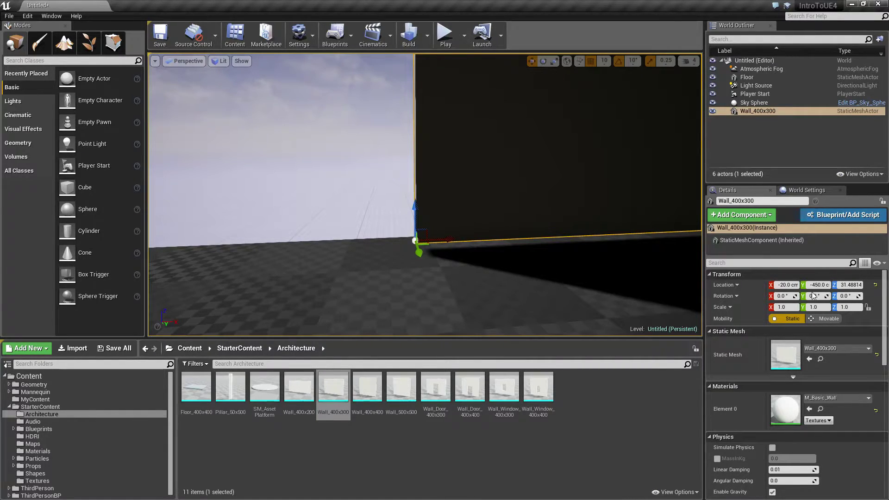
Step: Set the wall's Z location to 30 cm and lower it by one grid step to 20 cm
left_click(849, 286)
type("30")
key("Return")
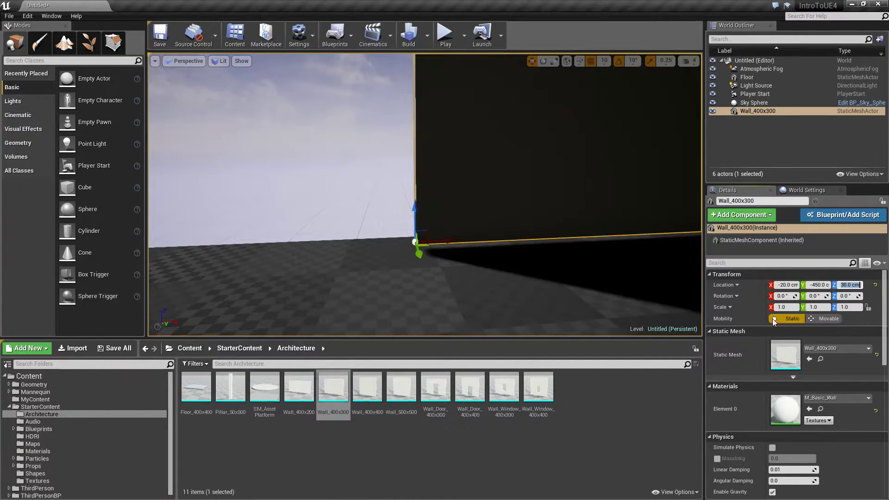
mouse_move(415, 211)
left_mouse_down()
mouse_move(417, 233)
mouse_move(415, 220)
left_mouse_up()
key("a")
right_click_drag(416, 220, 434, 223)
key("d")
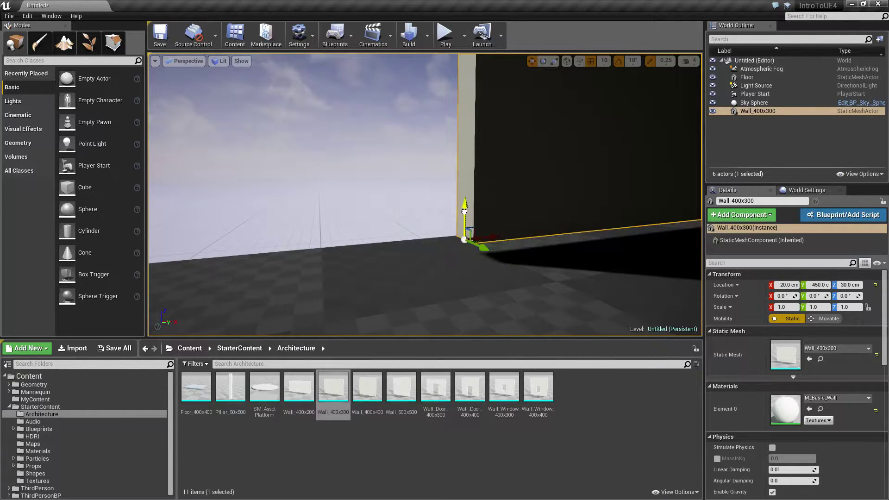
right_click_drag(557, 296, 505, 300)
key("d")
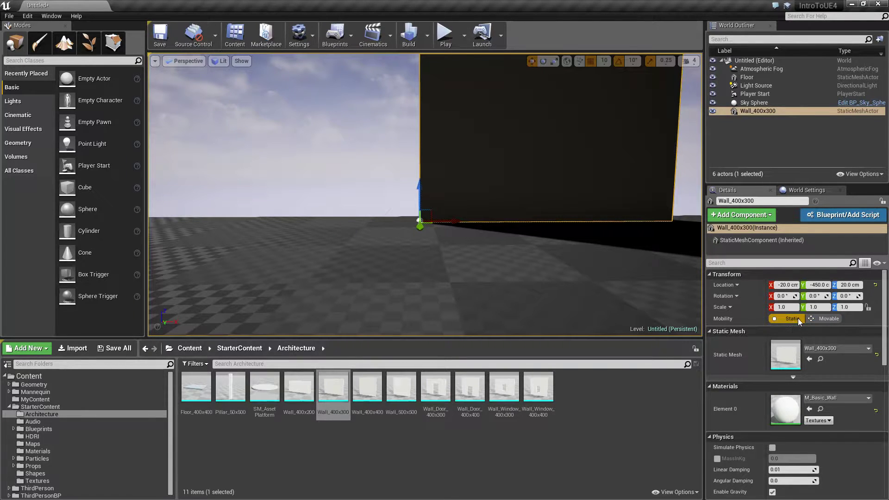
Step: Try a second Wall_400x300 at about X -480, Y -380, and delete it
right_click_drag(542, 241, 547, 153)
key("f")
right_click_drag(542, 241, 517, 254)
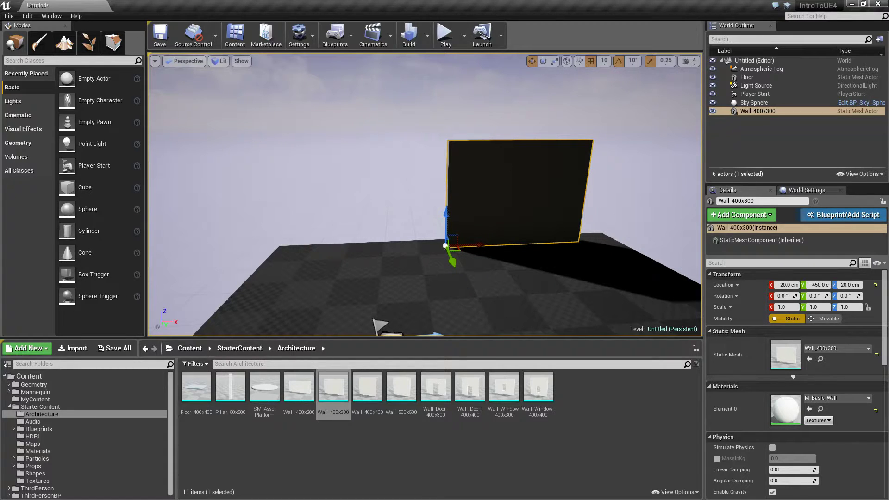
left_click_drag(333, 387, 265, 266)
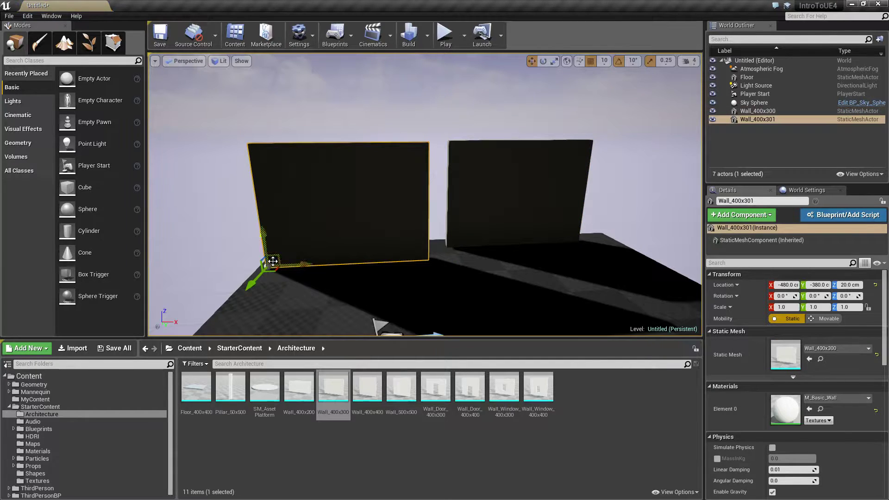
key("Delete")
Step: Place a second Wall_400x300 in line with the first wall, at about X -350, Y -450
left_click_drag(333, 390, 523, 292)
left_click_drag(553, 260, 451, 265)
right_click_drag(451, 259, 291, 252)
mouse_move(505, 240)
right_mouse_down()
mouse_move(497, 199)
mouse_move(503, 250)
mouse_move(506, 241)
right_mouse_up()
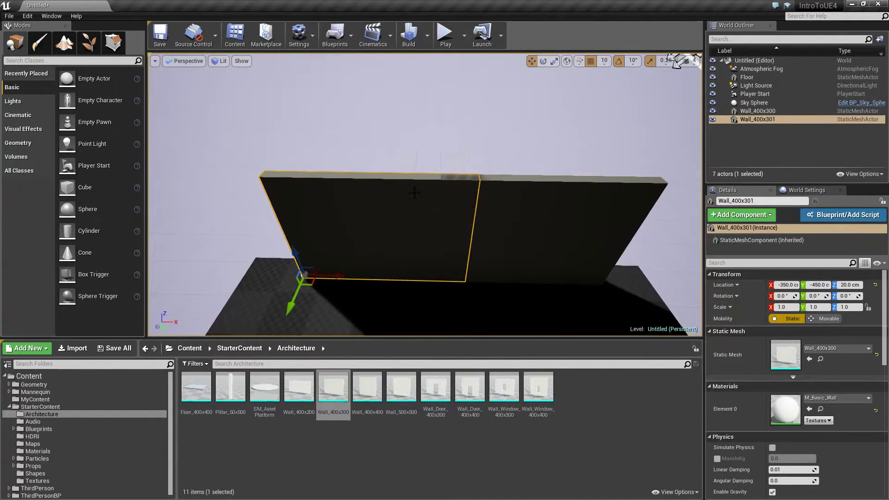
Step: Move the second wall along X to -420 cm so it meets the first wall end to end, and clear the selection
left_click(508, 193)
left_click(404, 204, "ctrl")
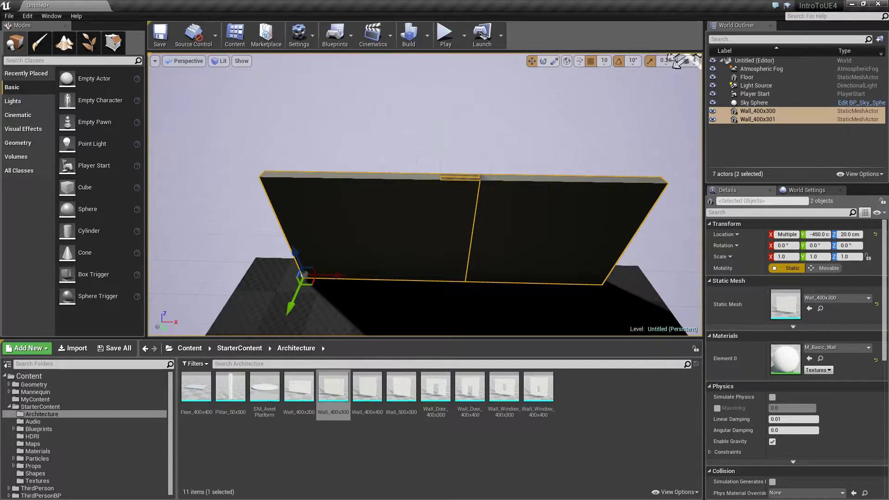
left_click(402, 212)
left_click_drag(342, 275, 313, 273)
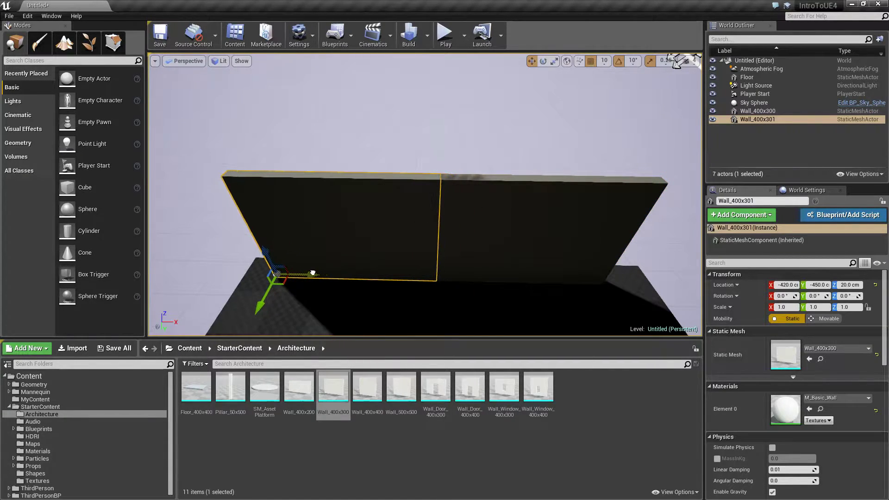
left_click(487, 249)
left_click(399, 242)
key("Escape")
Step: Examine the seam between the two walls from their outer side, selecting each wall to check where they meet
right_click_drag(480, 263, 499, 253)
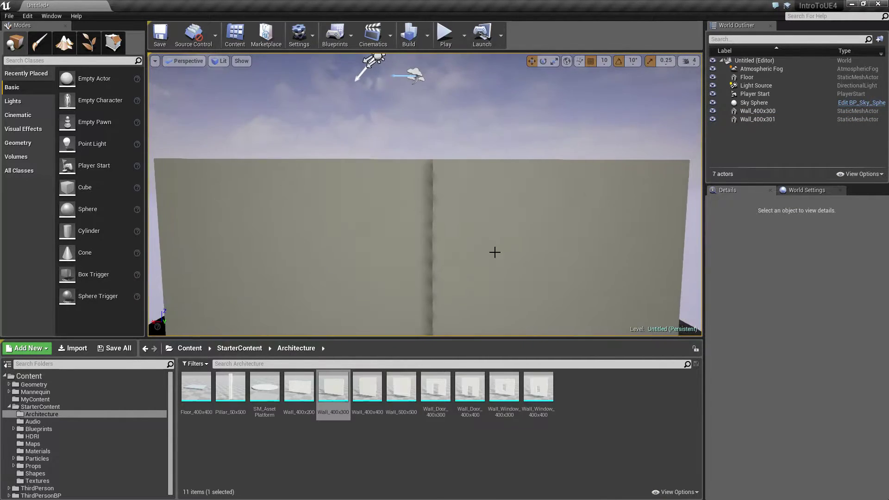
left_click(394, 200)
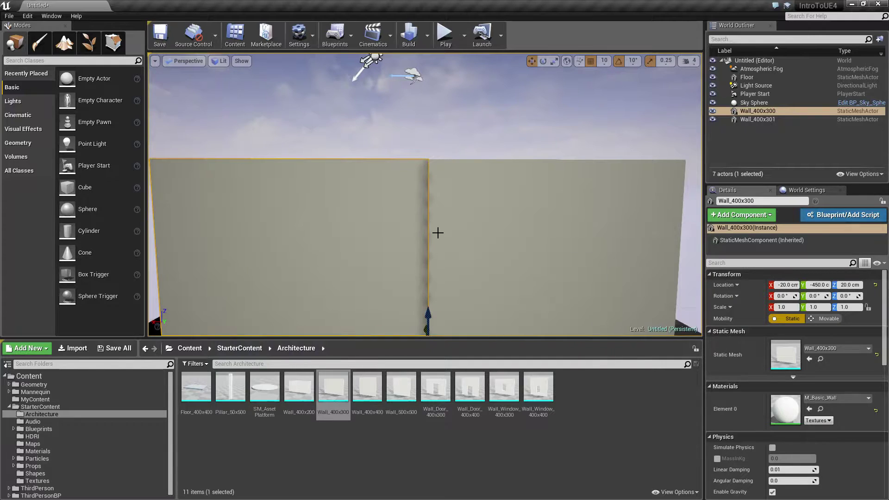
left_click(429, 204)
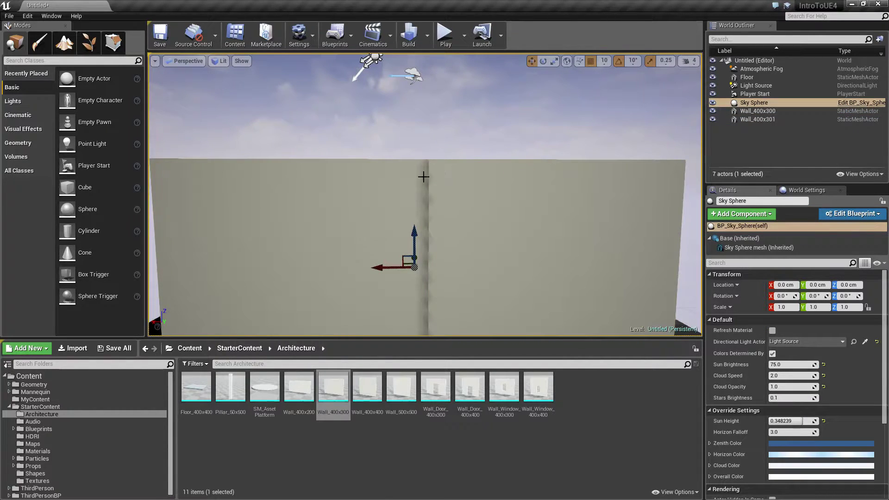
right_click_drag(502, 230, 503, 254)
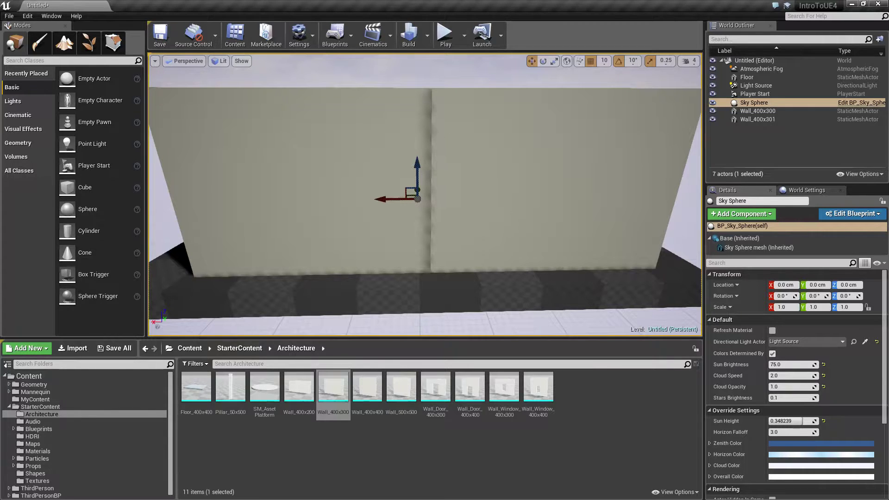
left_click(456, 142)
left_click(411, 143)
key("d")
mouse_move(554, 163)
right_mouse_down()
mouse_move(408, 167)
mouse_move(558, 167)
right_mouse_up()
key("s")
key("a")
left_click_drag(336, 219, 336, 219)
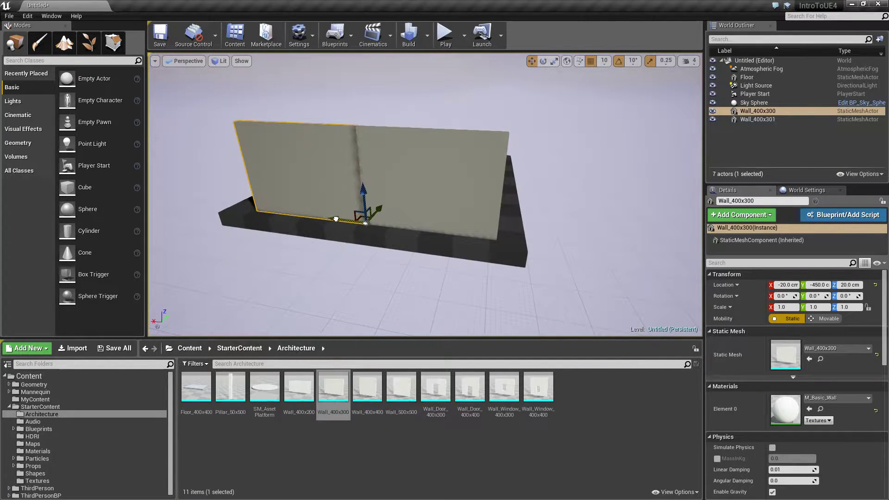
Step: Try a third Wall_400x300 beside the end of the wall row, and delete it
key("Escape")
left_click_drag(333, 387, 500, 300)
key("Delete")
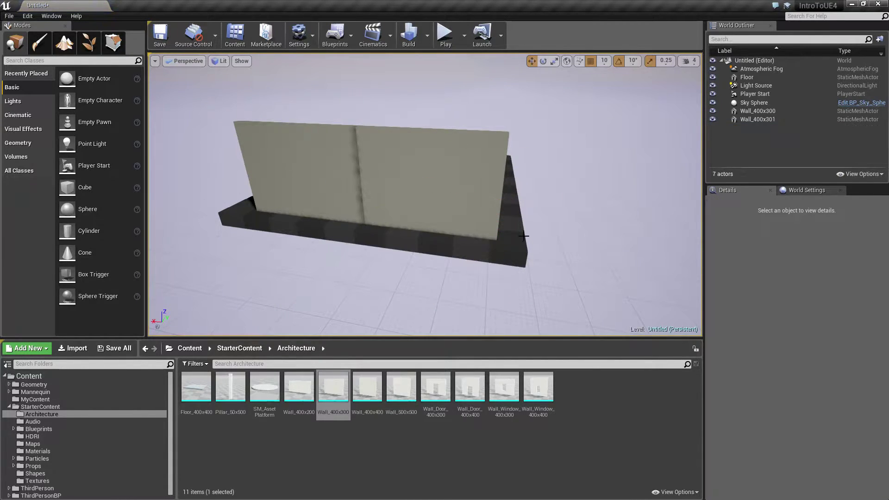
Step: Locate the floor's mesh asset in the content browser to check its approximate size, and compare it with a wall
left_click(557, 246)
key("f")
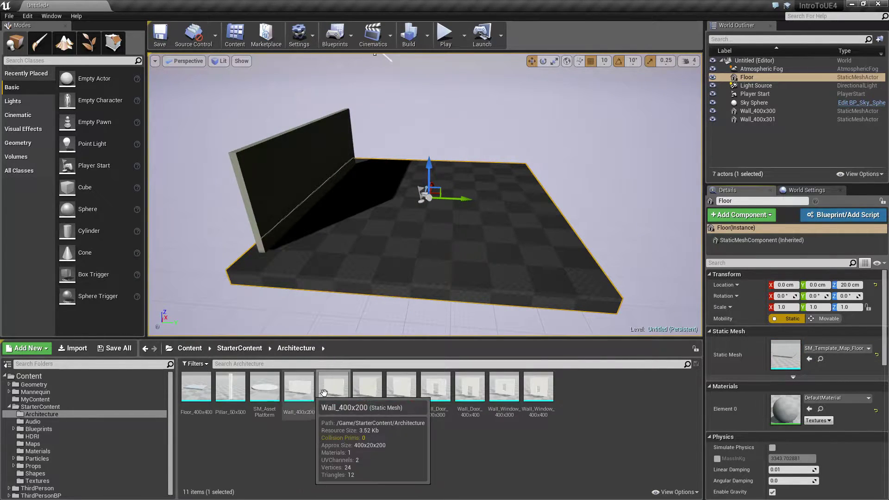
left_click(822, 360)
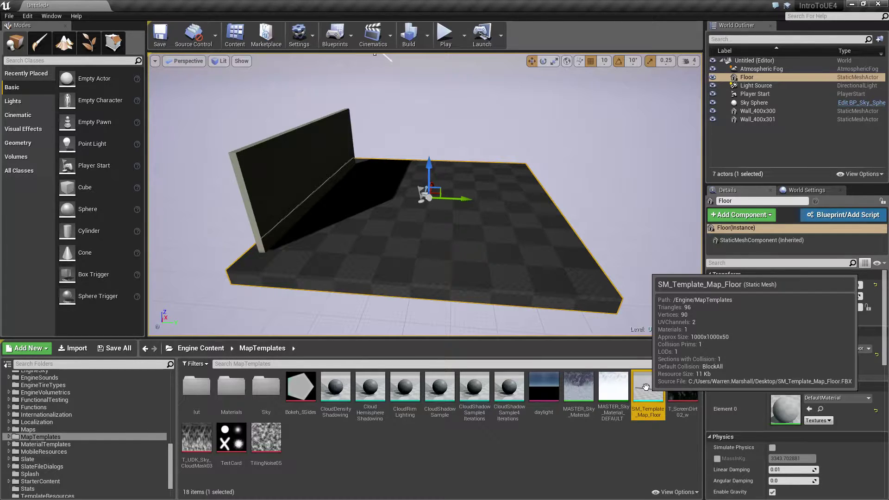
left_click(283, 189)
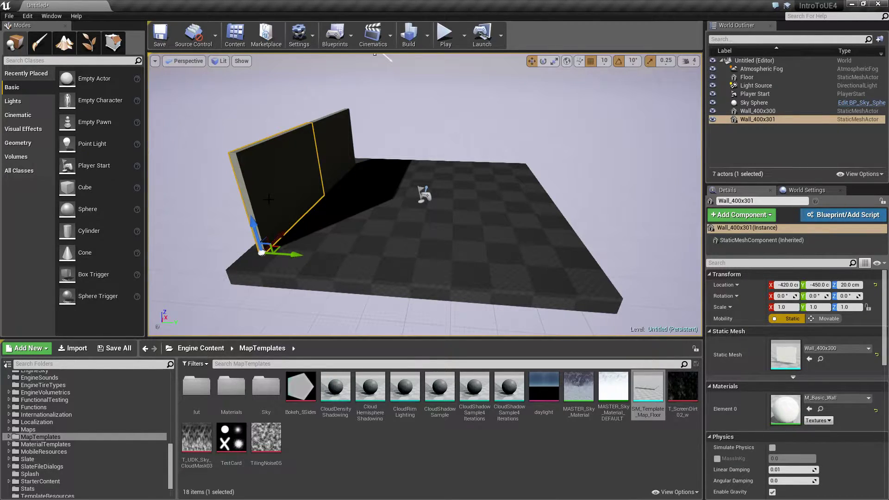
left_click(411, 249)
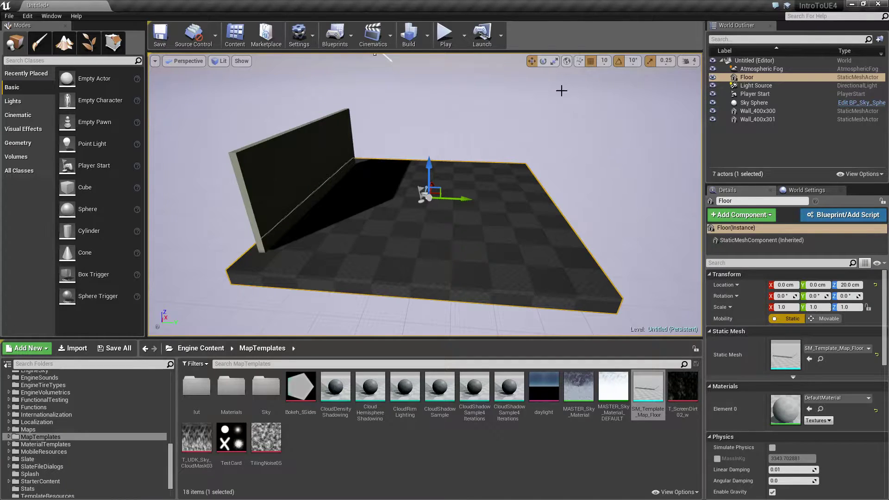
Step: Switch the floor to the scale gizmo and examine its axis and plane handles from several angles
left_click(554, 62)
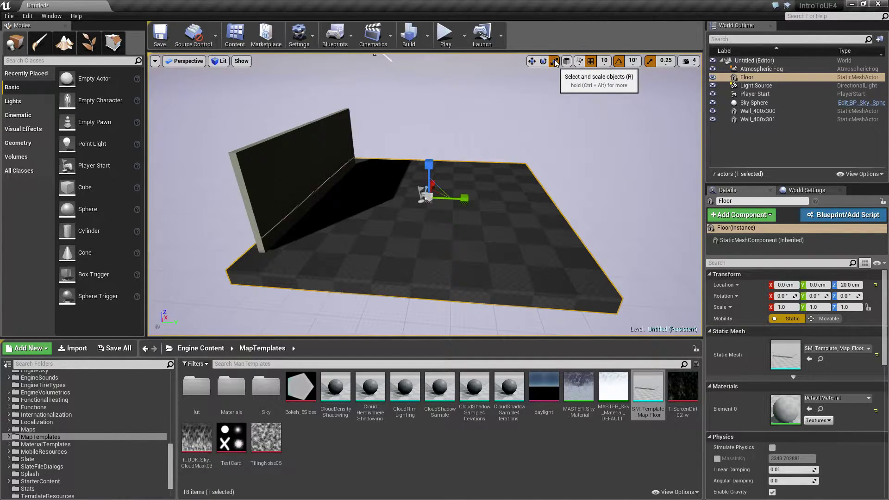
right_click_drag(433, 183, 312, 180)
key("d")
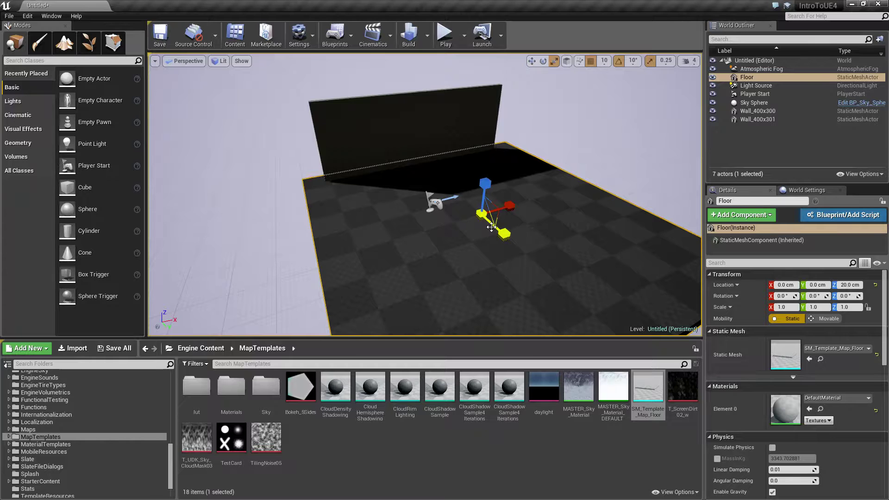
right_click_drag(543, 228, 619, 231)
key("w")
key("a")
key("w")
key("s")
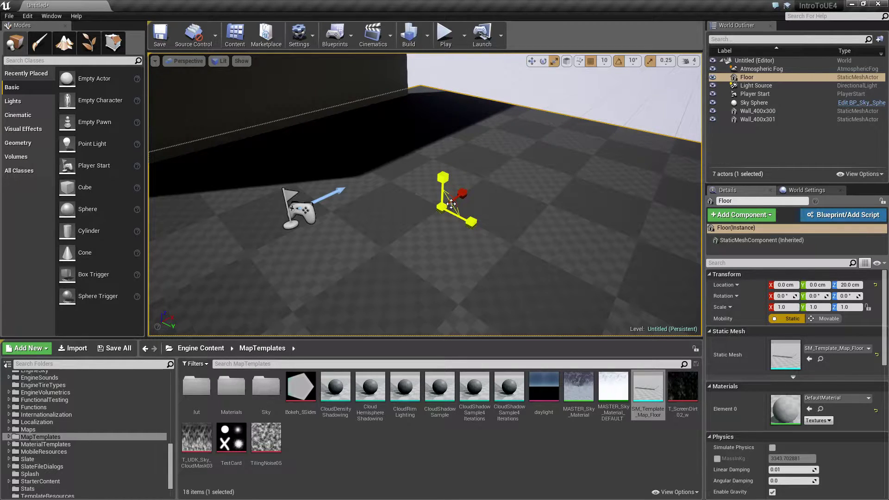
key("d")
right_click_drag(516, 216, 401, 163)
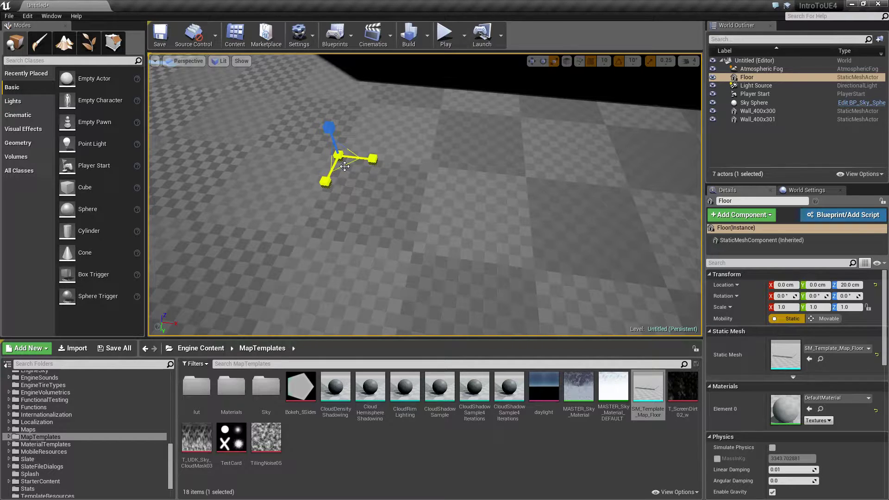
key("f")
key("s")
mouse_move(387, 183)
right_mouse_down()
mouse_move(352, 185)
mouse_move(396, 183)
right_mouse_up()
key("d")
key("d")
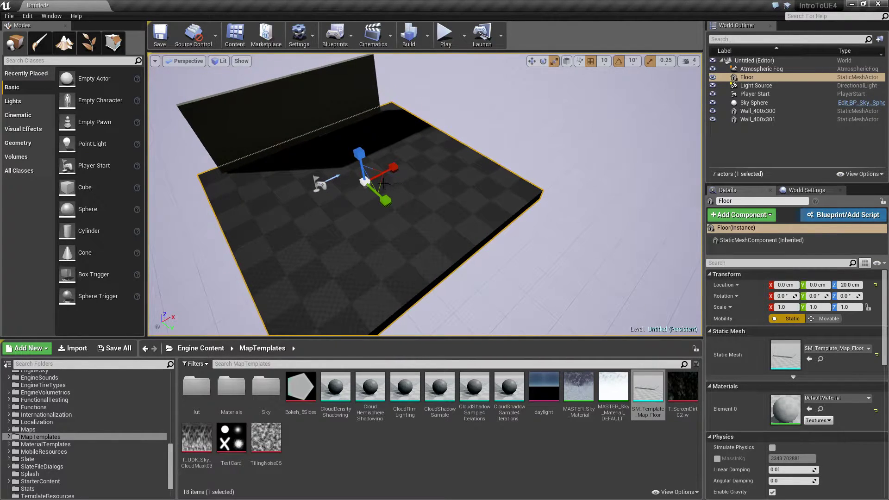
mouse_move(382, 188)
left_mouse_down()
mouse_move(426, 204)
mouse_move(396, 188)
left_mouse_up()
right_click_drag(397, 188, 358, 153)
Step: Clear the selection and display the StarterContent Architecture folder's assets again
key("Escape")
right_click_drag(460, 178, 424, 144)
left_click(462, 178)
left_click(414, 177)
key("Escape")
right_click_drag(414, 178, 393, 163)
scroll(71, 410, "up", 10)
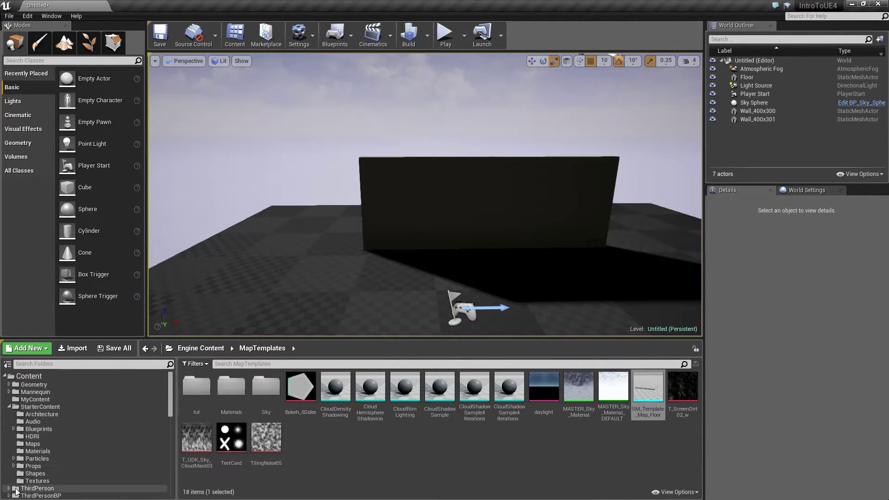
scroll(42, 466, "down", 5)
left_click(4, 431)
scroll(37, 435, "up", 2)
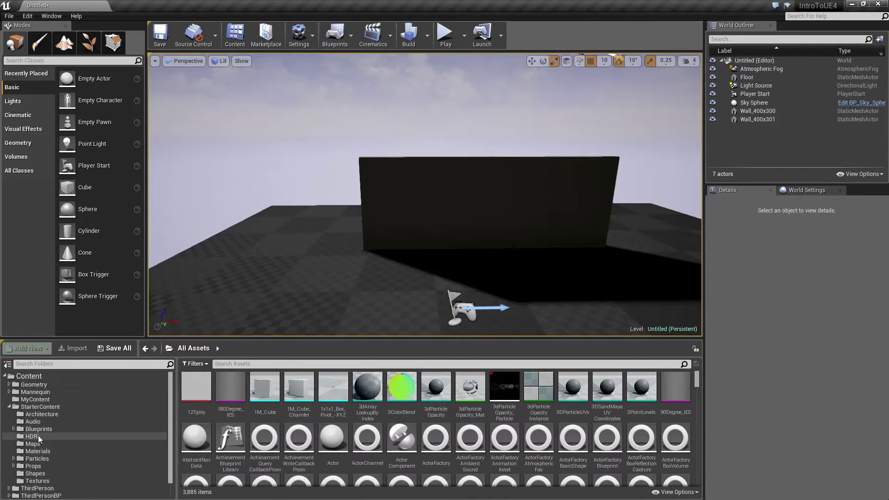
left_click(41, 415)
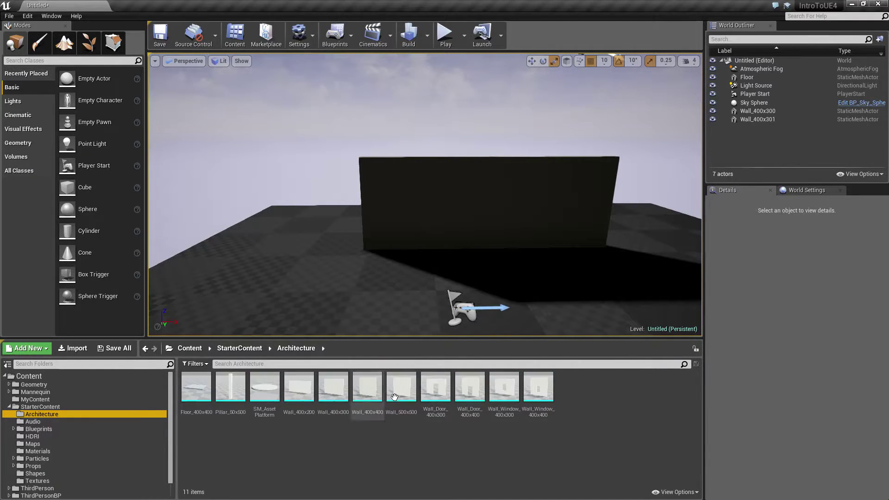
Step: Place a third Wall_400x300 at X -850, Y -450 beside the end of the wall row, with the move gizmo active
left_click_drag(333, 389, 232, 250)
right_click_drag(456, 175, 433, 213)
key("w")
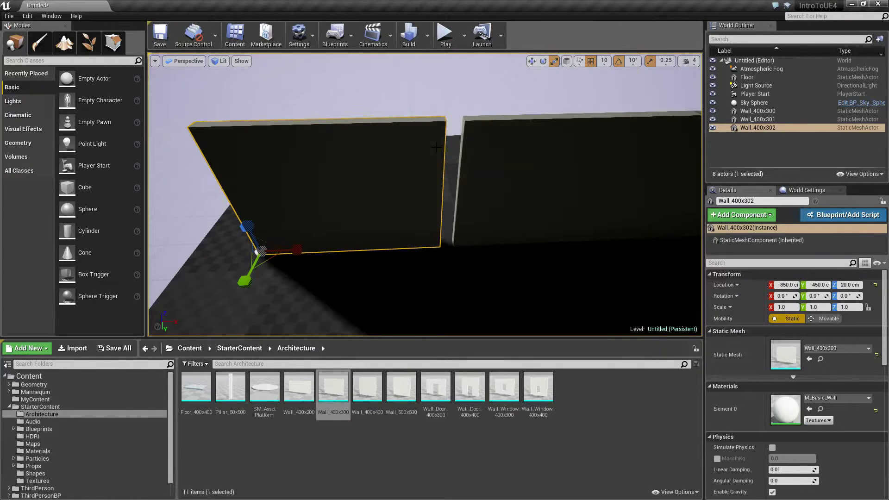
key("w")
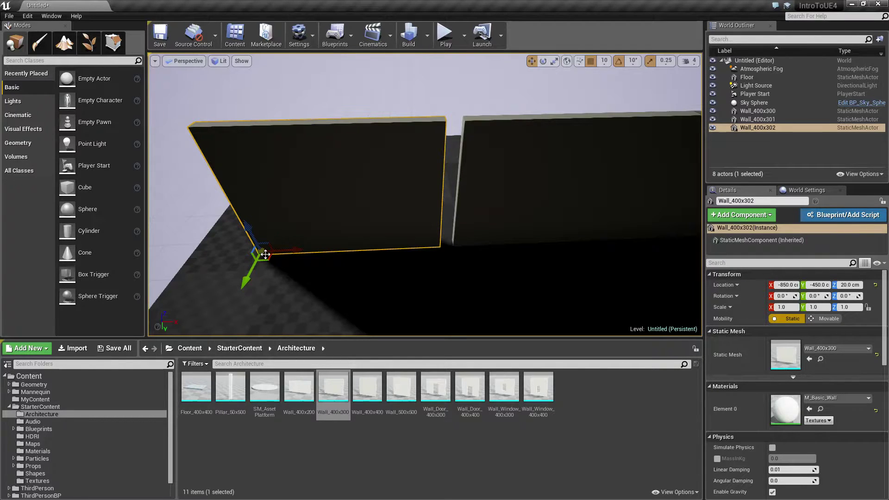
Step: Compare the rotate and scale gizmos on the third wall, and return to the move gizmo
key("e")
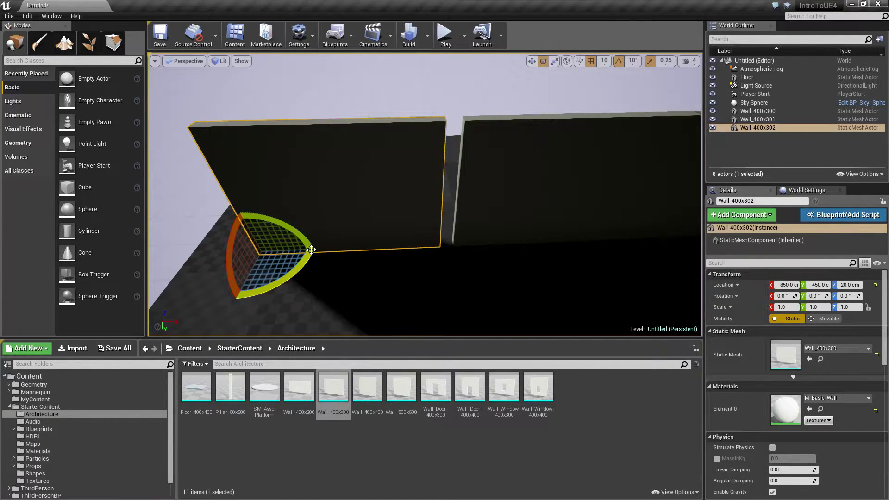
key("r")
key("e")
key("r")
key("w")
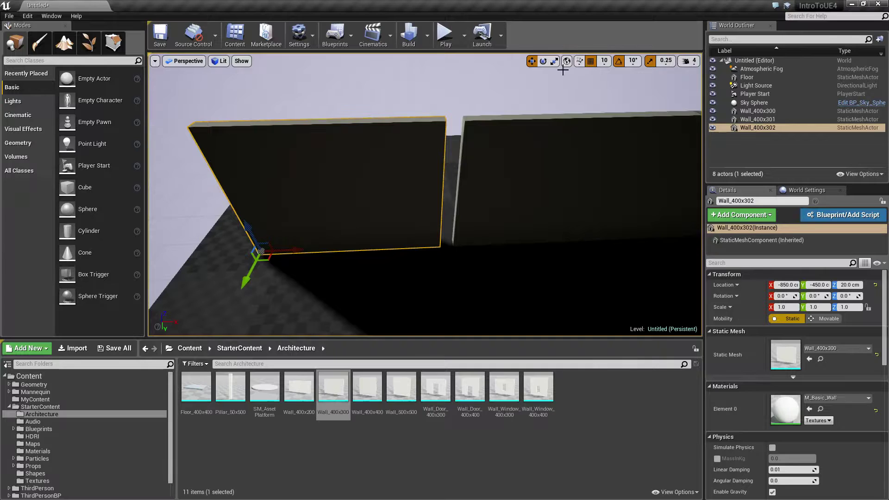
Step: Move the third wall along X to -820 cm so it meets the second wall, and clear the selection
left_click_drag(300, 252, 308, 250)
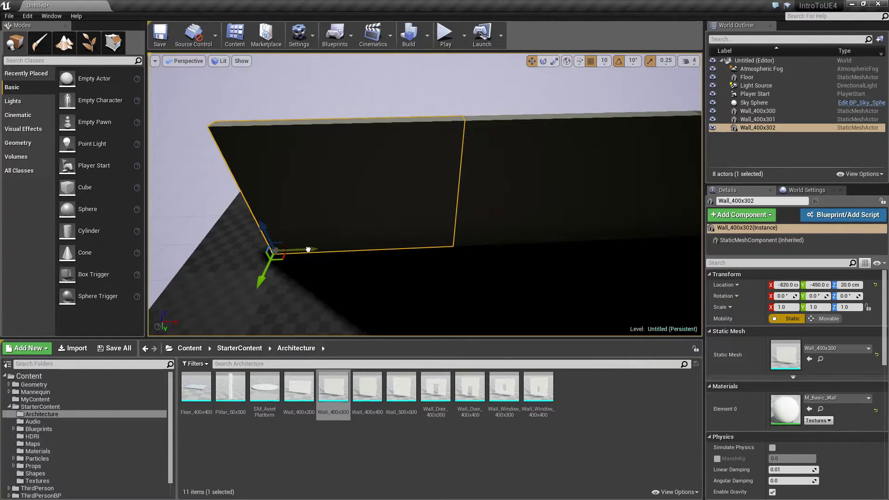
key("Escape")
right_click_drag(308, 250, 433, 232)
Step: Select the walls of the row one after another to check how they line up
left_click(306, 223)
left_click(382, 160)
left_click(420, 122)
right_click_drag(421, 122, 430, 139)
mouse_move(448, 205)
right_mouse_down()
mouse_move(491, 197)
mouse_move(447, 205)
right_mouse_up()
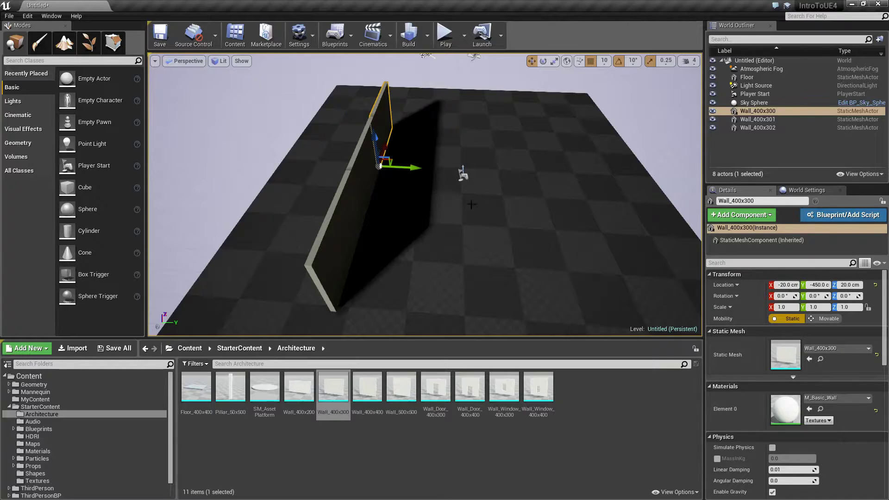
Step: Duplicate the first wall and try moving the copy across the floor and back toward the row
right_click_drag(467, 202, 467, 202)
key("d")
right_click(345, 126)
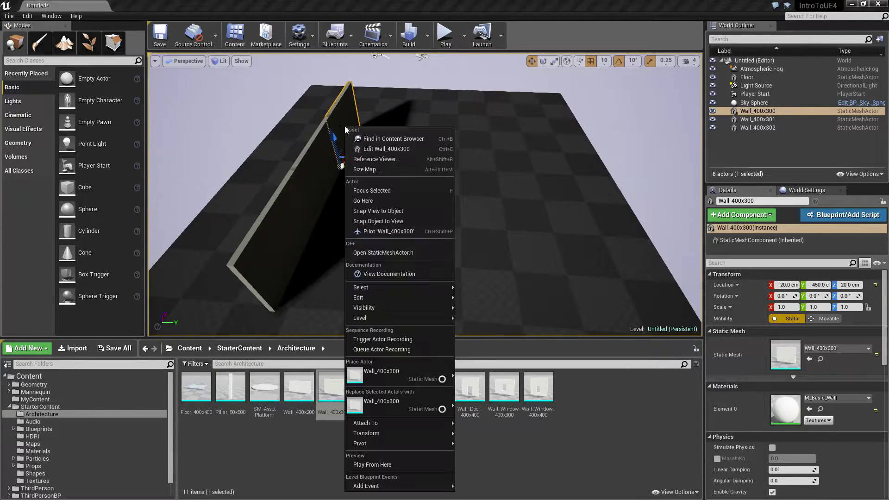
mouse_move(444, 298)
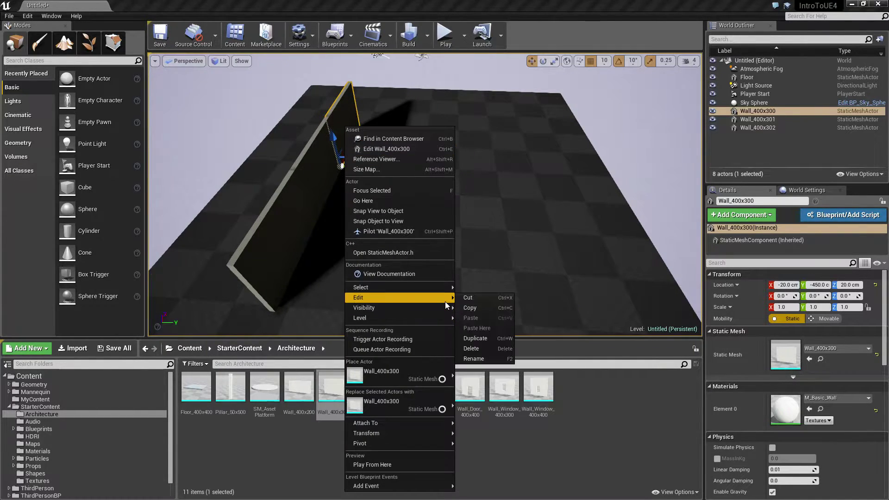
left_click(477, 339)
left_click_drag(366, 166, 469, 197)
mouse_move(486, 222)
right_mouse_down()
mouse_move(477, 204)
mouse_move(481, 231)
mouse_move(486, 222)
right_mouse_up()
key("w")
left_click_drag(486, 222, 330, 219)
Step: Examine where the duplicated wall overlaps the original at X -10, Y -430, and delete the copy
right_click_drag(331, 219, 241, 232)
key("w")
right_click_drag(388, 184, 338, 178)
key("a")
key("d")
right_click_drag(508, 196, 446, 222)
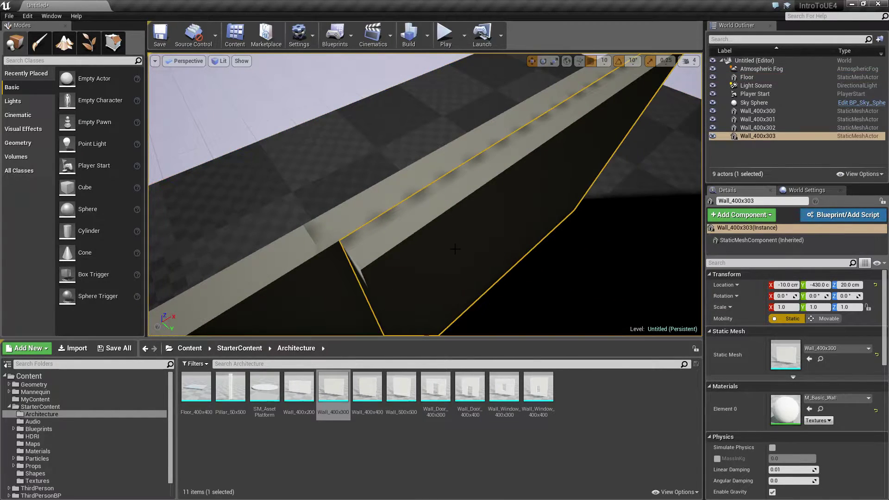
key("Delete")
mouse_move(464, 254)
right_mouse_down()
mouse_move(417, 246)
mouse_move(470, 206)
mouse_move(482, 210)
mouse_move(468, 242)
right_mouse_up()
key("s")
key("w")
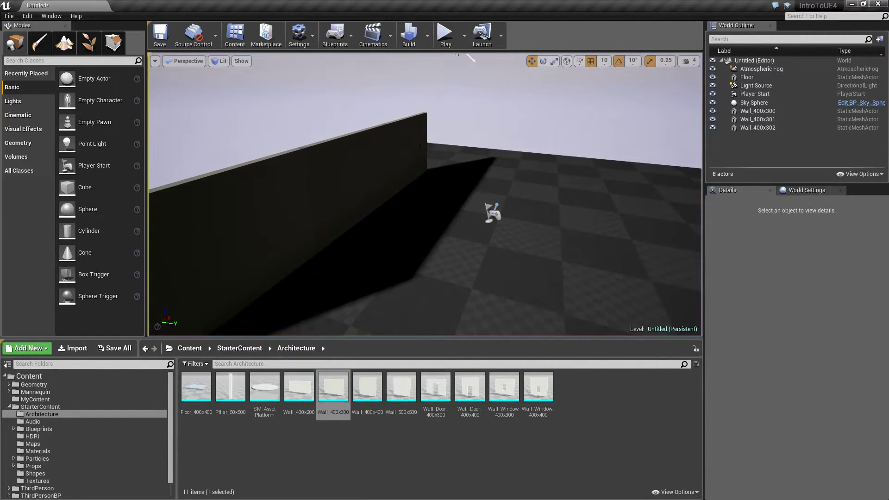
Step: Try selecting all three walls together in the viewport and as a range in the World Outliner, and frame them
left_click(409, 134)
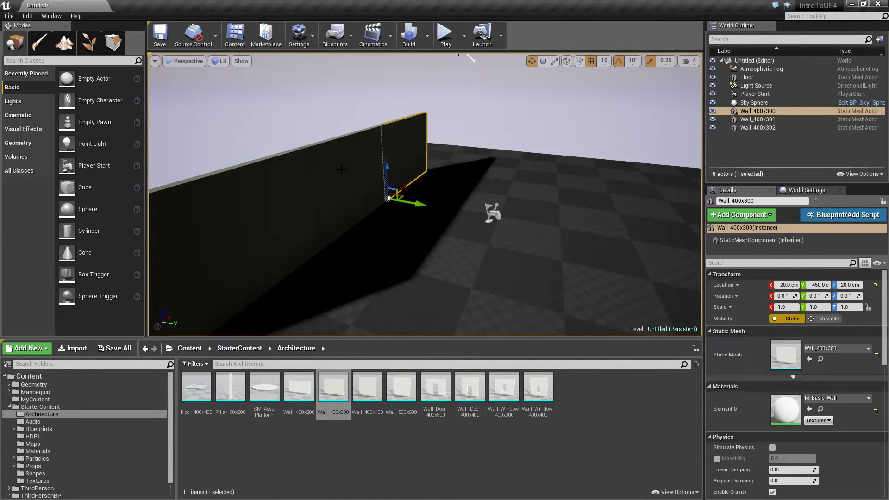
left_click(535, 175)
left_click(410, 144)
left_click(339, 170, "ctrl")
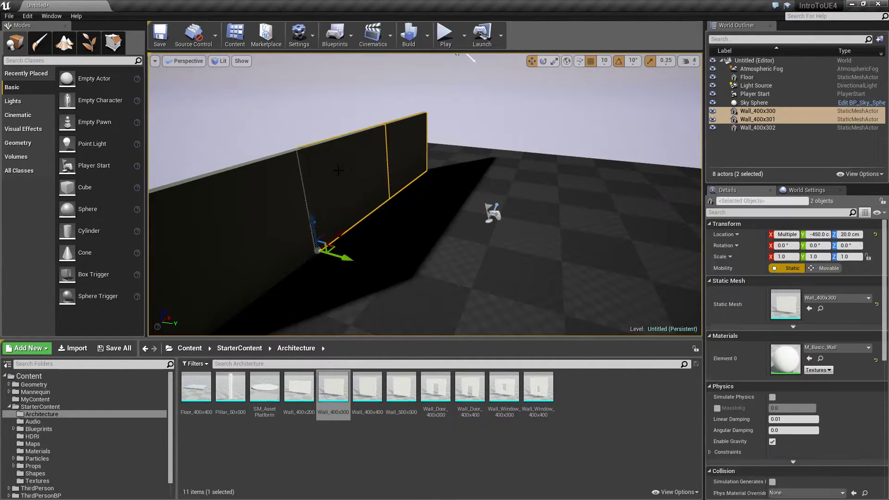
left_click(268, 187, "ctrl")
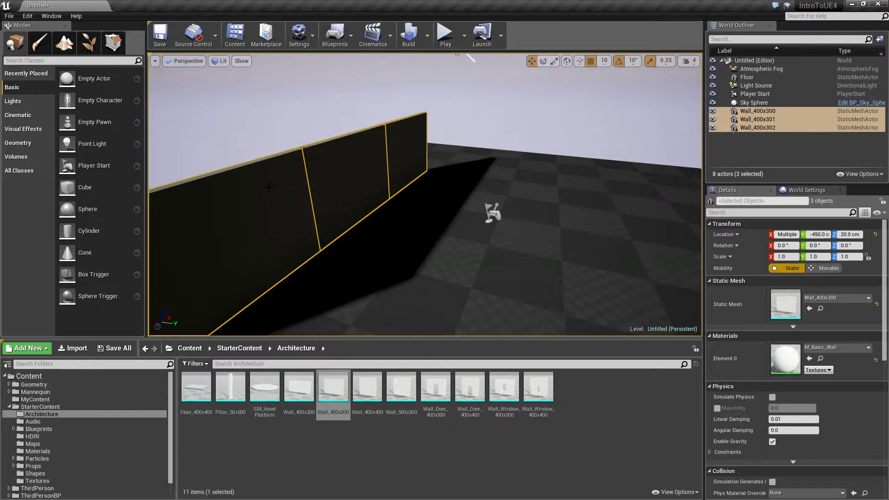
left_click(762, 104)
left_click(763, 111)
left_click(755, 127, "shift")
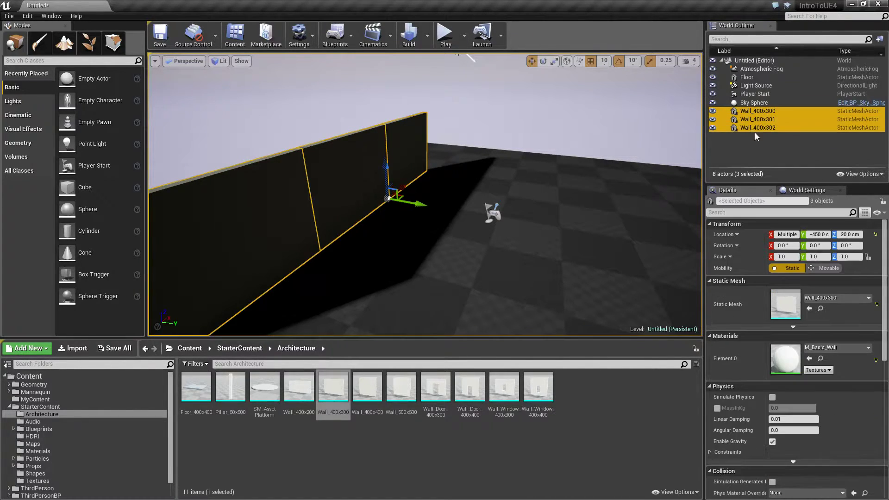
key("f")
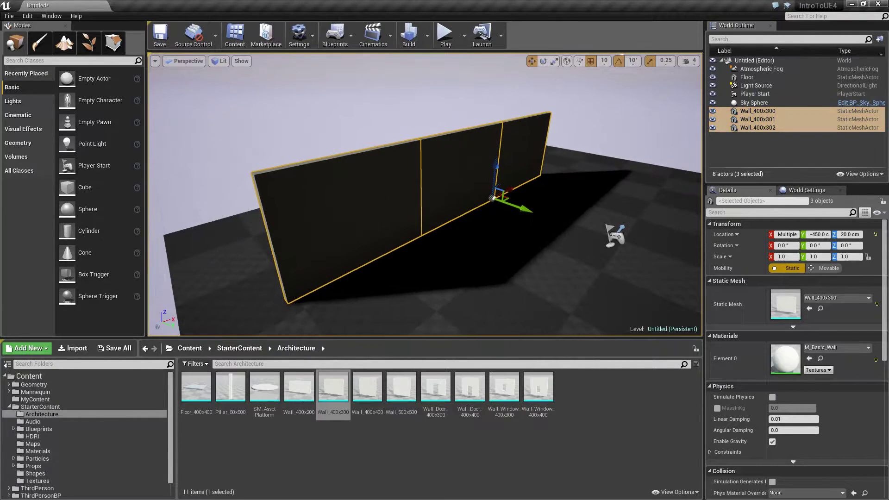
Step: Clear the group selection and select the walls individually to identify each piece
left_click(473, 104)
left_click(354, 202)
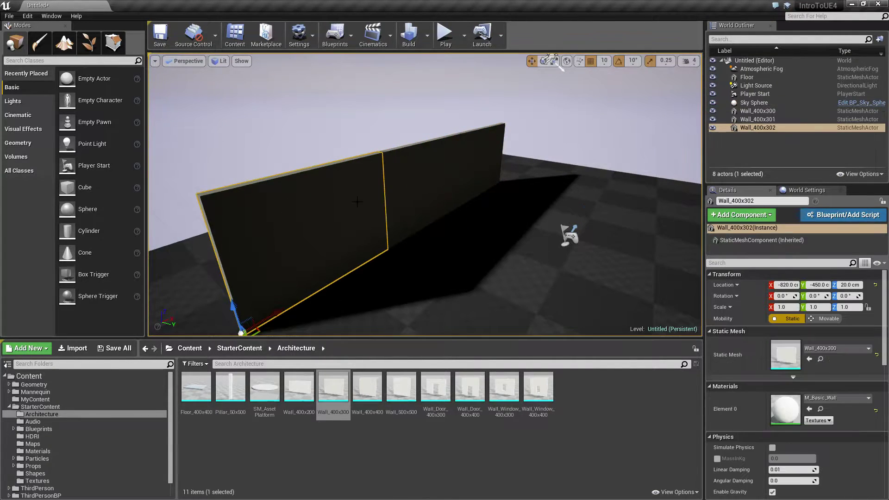
left_click(438, 182)
left_click(471, 170)
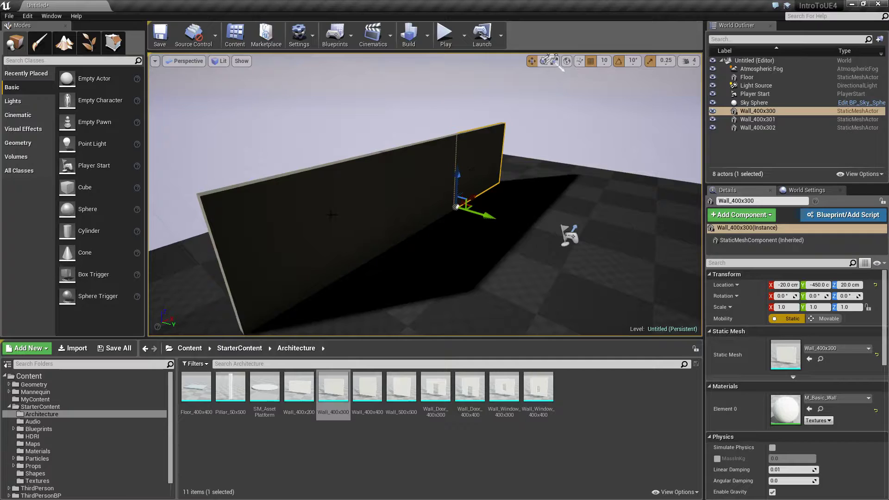
left_click(288, 232)
left_click(417, 195)
Step: Select all three walls and move them together along Y to -630 cm
left_click(478, 167)
left_click(417, 165, "ctrl")
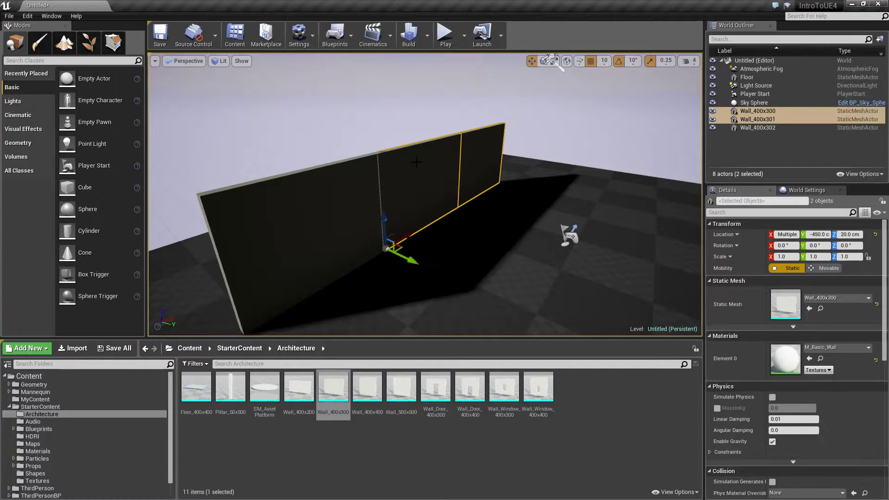
left_click(329, 188, "ctrl")
key("f")
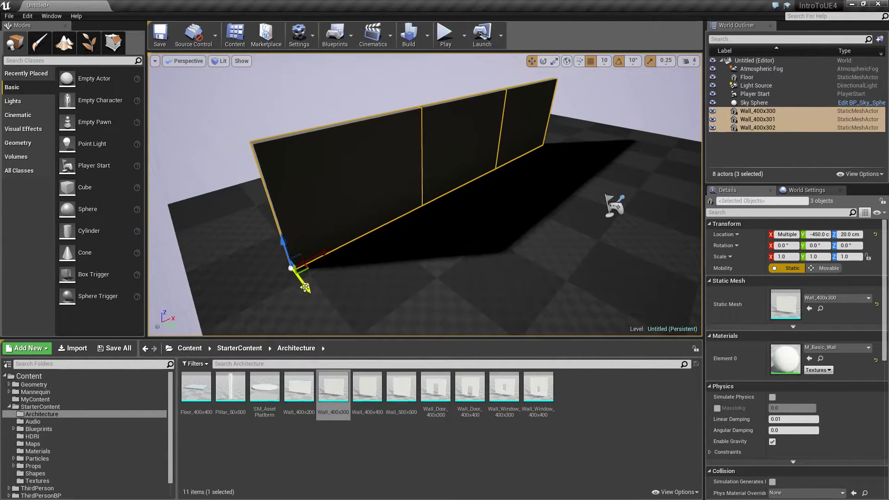
left_click_drag(314, 292, 283, 268)
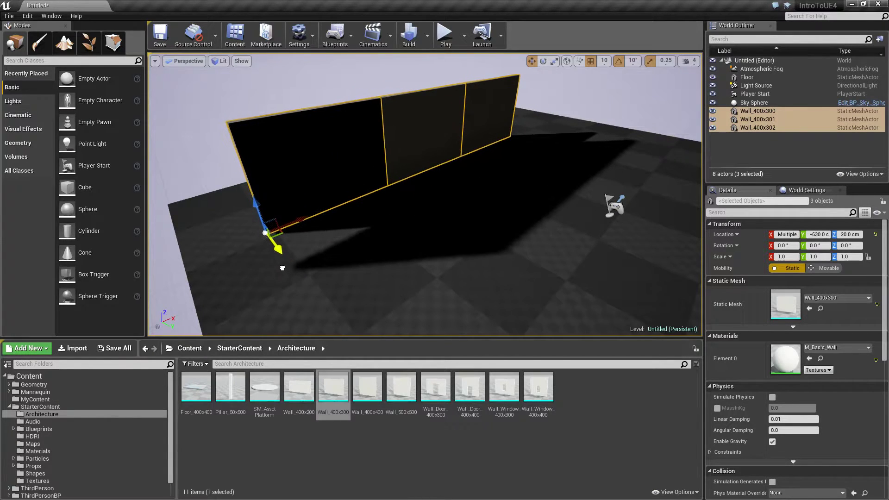
mouse_move(398, 184)
right_mouse_down()
mouse_move(419, 152)
mouse_move(399, 184)
right_mouse_up()
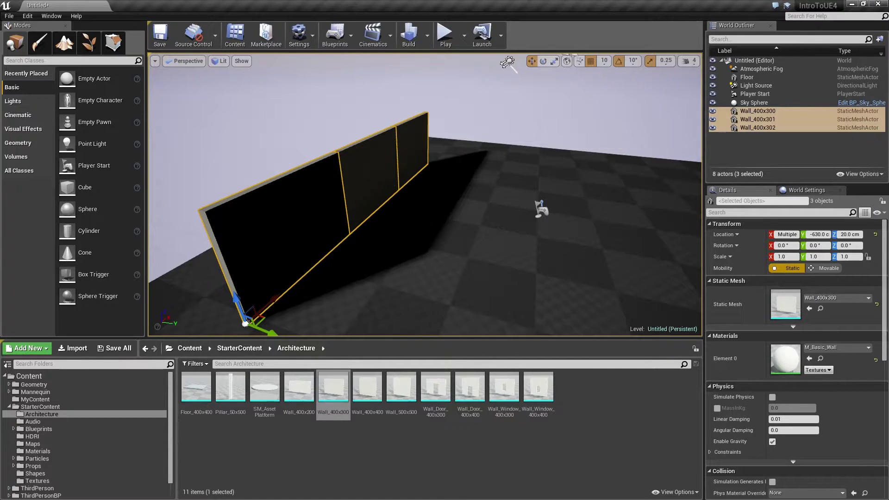
Step: Reselect the three walls at Y -630 cm together so they can be edited as one group
left_click(372, 193)
left_click(369, 187, "ctrl")
left_click(410, 157, "ctrl")
right_click_drag(410, 157, 426, 147)
key("s")
right_click_drag(425, 194, 451, 233)
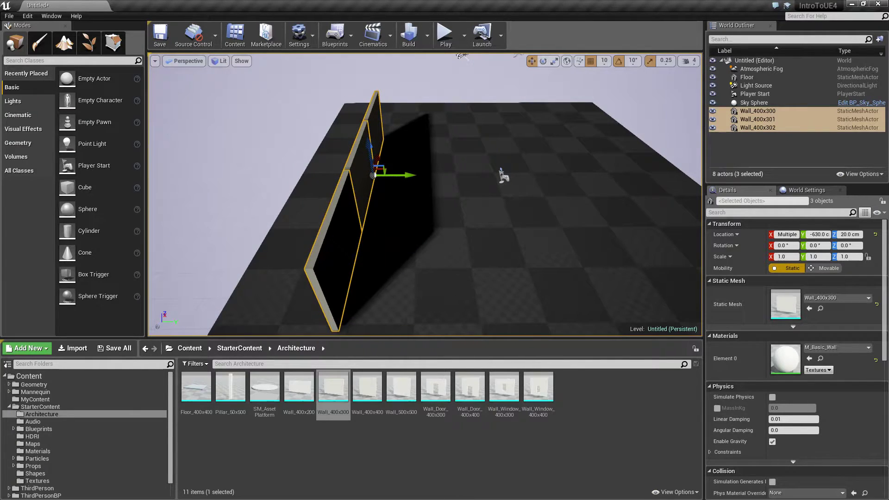
Step: Look up the Duplicate command among the edit options of the selected walls, without running it
right_click(365, 157)
mouse_move(404, 317)
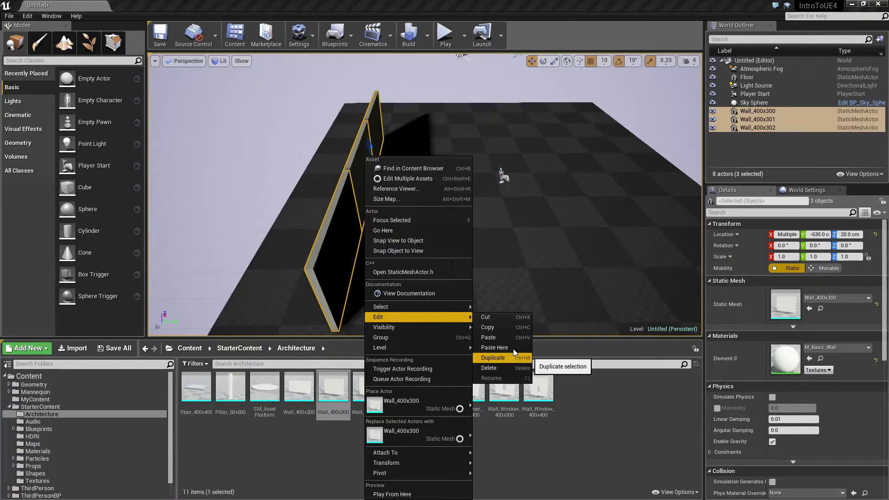
left_click(484, 4)
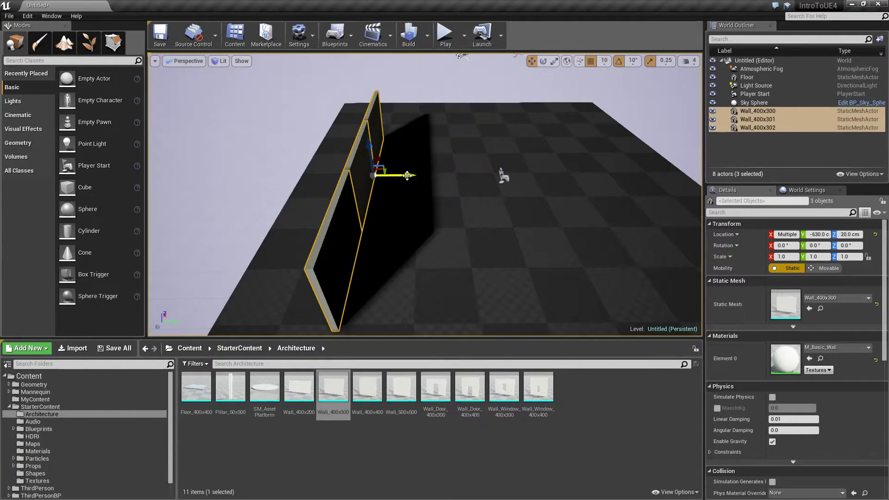
Step: Duplicate the three selected walls with the move gizmo across the floor along Y to 390 cm
left_click(544, 61)
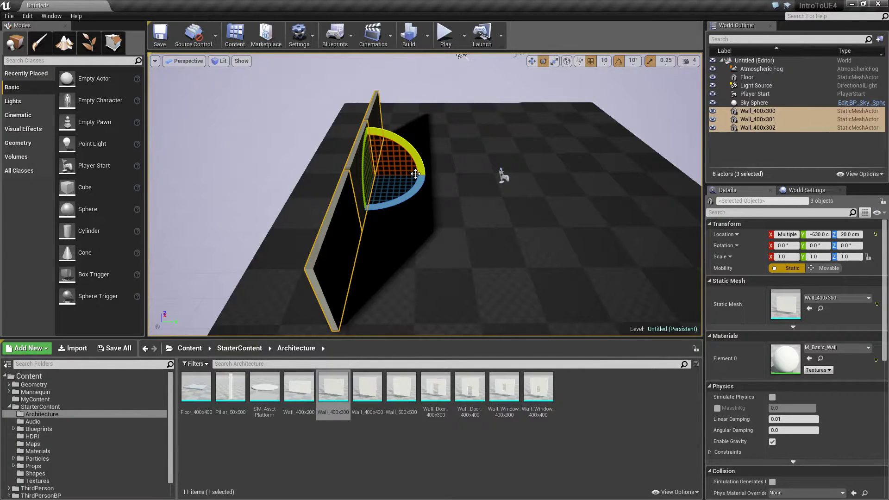
key("w")
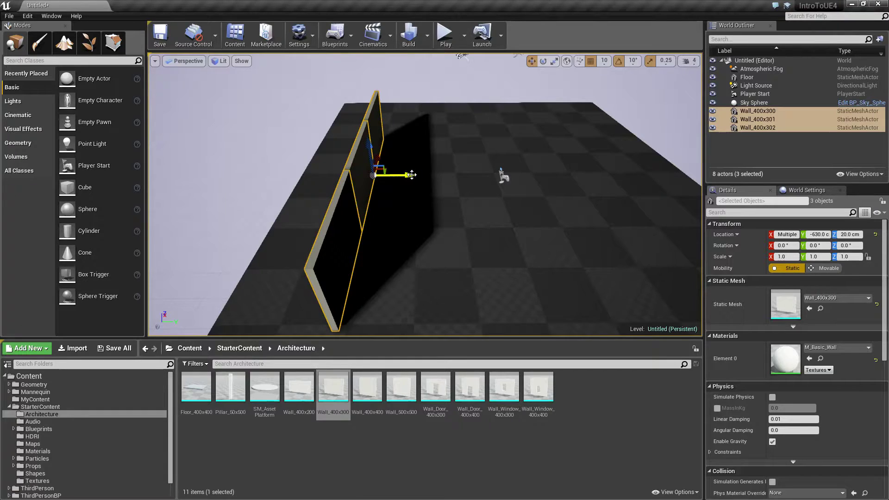
left_click_drag(406, 175, 700, 172, "alt")
right_click_drag(583, 227, 619, 227)
Step: Duplicate the three walls at Y 390 cm while rotating the copies -90° about Z, forming an adjoining side
key("e")
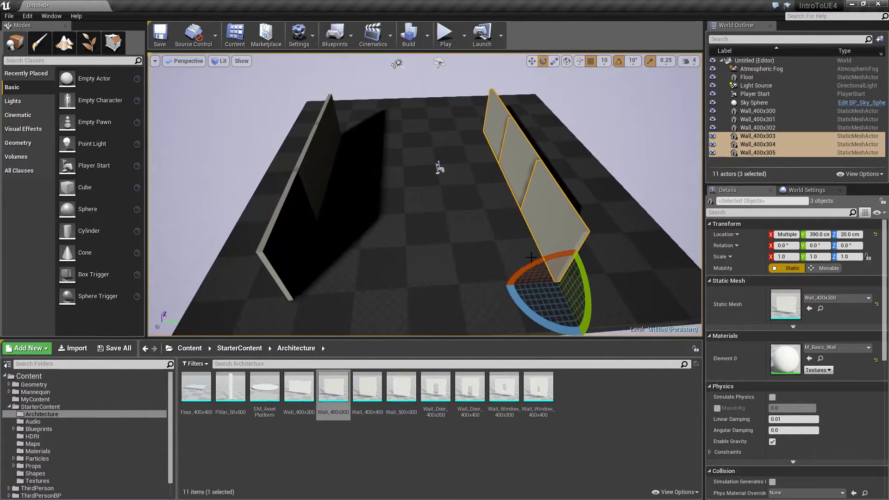
mouse_move(486, 237)
right_mouse_down()
mouse_move(489, 297)
mouse_move(486, 237)
right_mouse_up()
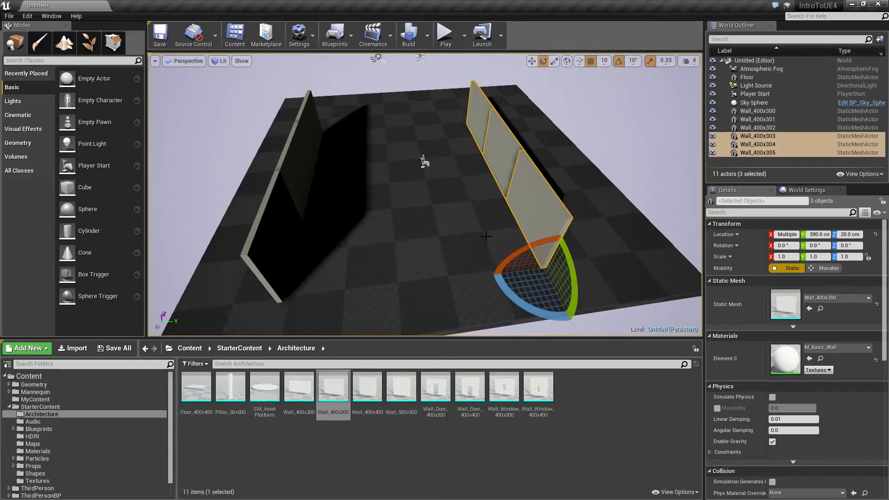
mouse_move(518, 289)
left_mouse_down("alt")
mouse_move(490, 251)
mouse_move(502, 296)
left_mouse_up("alt")
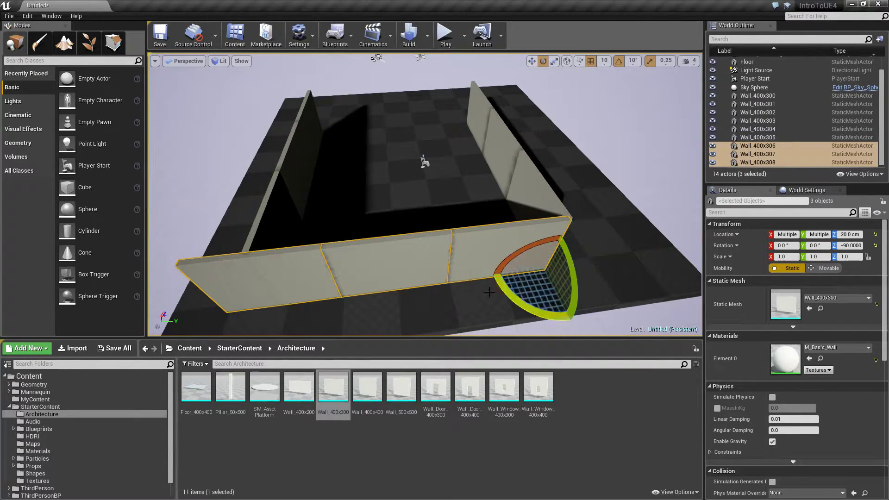
Step: Reselect the three rotated walls in move mode and examine where they cross the first wall row
key("w")
right_click_drag(460, 286, 480, 252)
key("w")
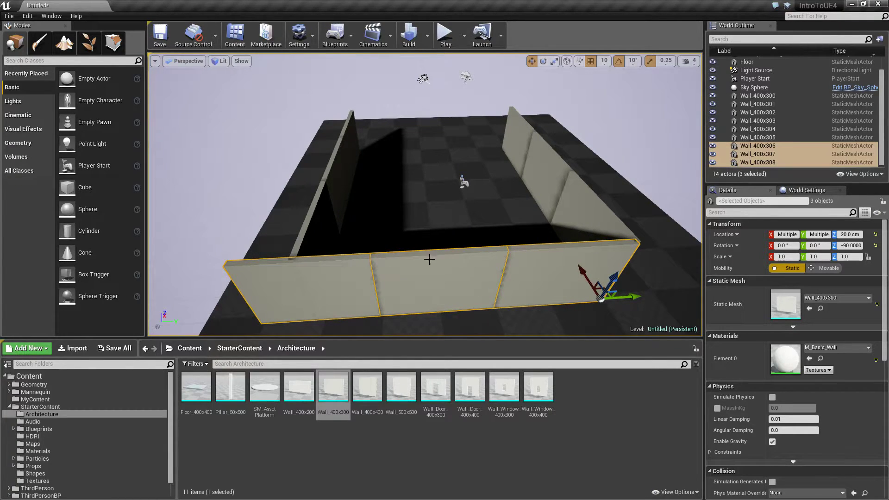
right_click_drag(403, 263, 360, 265)
left_click(606, 286)
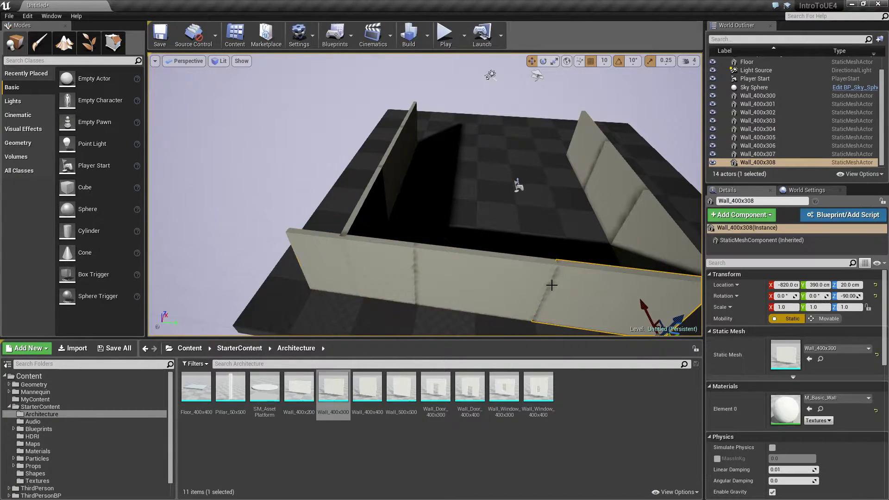
left_click(486, 278, "ctrl")
left_click(381, 277, "ctrl")
key("d")
right_click_drag(426, 297, 267, 275)
key("w")
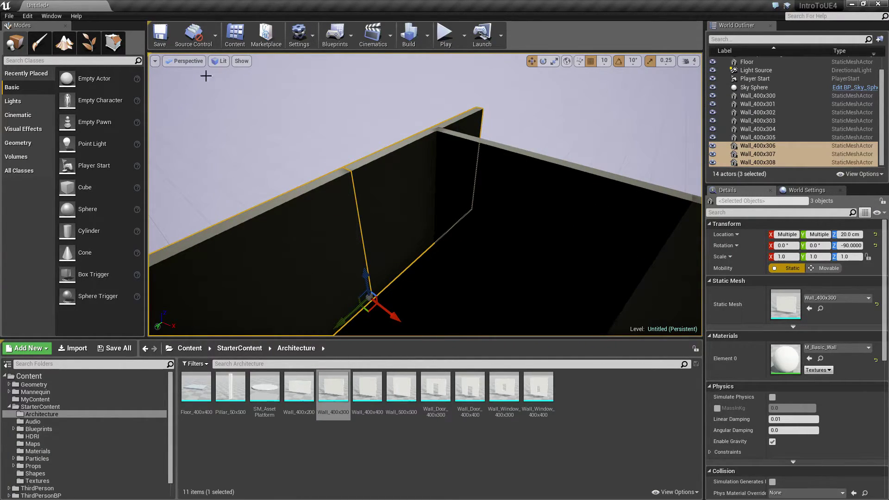
Step: In the Top view, move the rotated walls flush into the first row's corner, the end wall at X -810, Y 580 cm
left_click(185, 60)
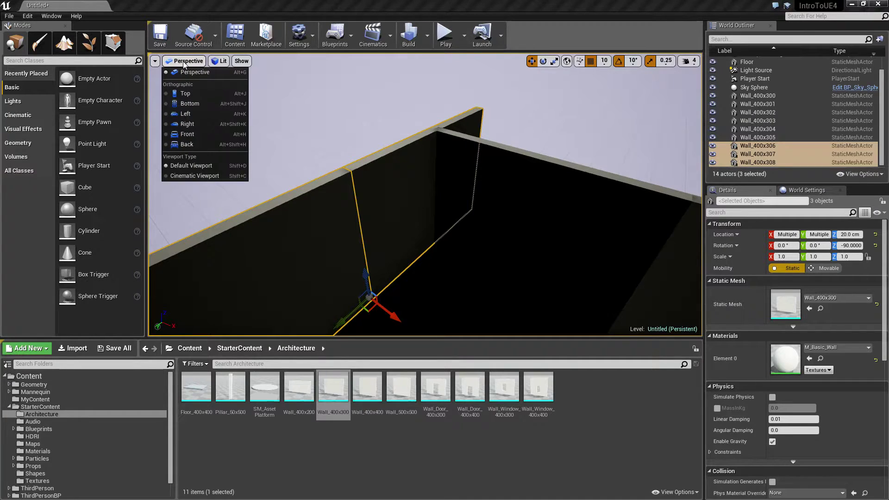
left_click(201, 95)
right_click_drag(354, 199, 538, 313)
right_click_drag(405, 128, 418, 222)
scroll(404, 201, "up", 2)
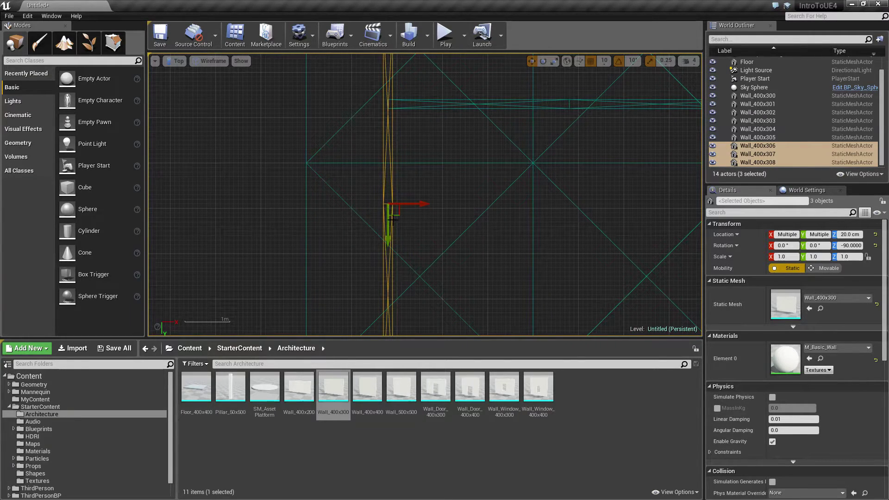
left_click_drag(389, 210, 428, 288)
scroll(442, 201, "up", 6)
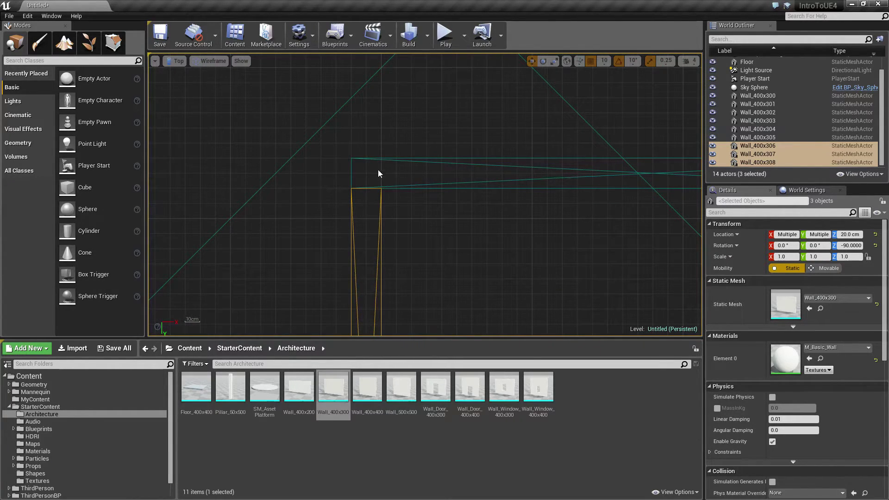
Step: Examine the full length of the rotated wall row in the Top view and its corner joint in Perspective
scroll(406, 245, "down", 3)
right_click_drag(447, 279, 431, 147)
scroll(429, 235, "down", 2)
right_click_drag(425, 263, 429, 135)
scroll(461, 277, "down", 4)
right_click_drag(459, 299, 437, 138)
scroll(433, 238, "down", 2)
right_click_drag(433, 241, 429, 169)
left_click(176, 61)
left_click(194, 74)
right_click_drag(212, 83, 500, 197)
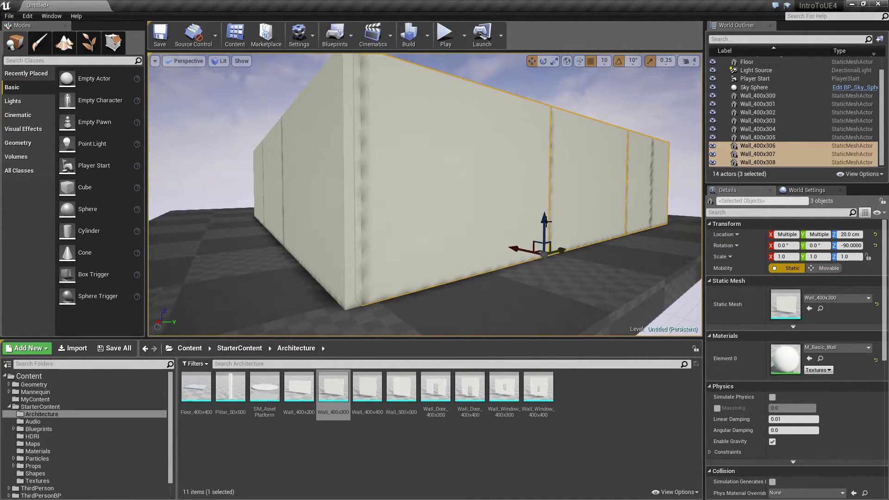
Step: In the Top view, select the three walls of the row at Y 390 cm
left_click(186, 61)
left_click(194, 93)
right_click_drag(478, 200, 449, 223)
right_click_drag(483, 321, 369, 118)
left_click(447, 261)
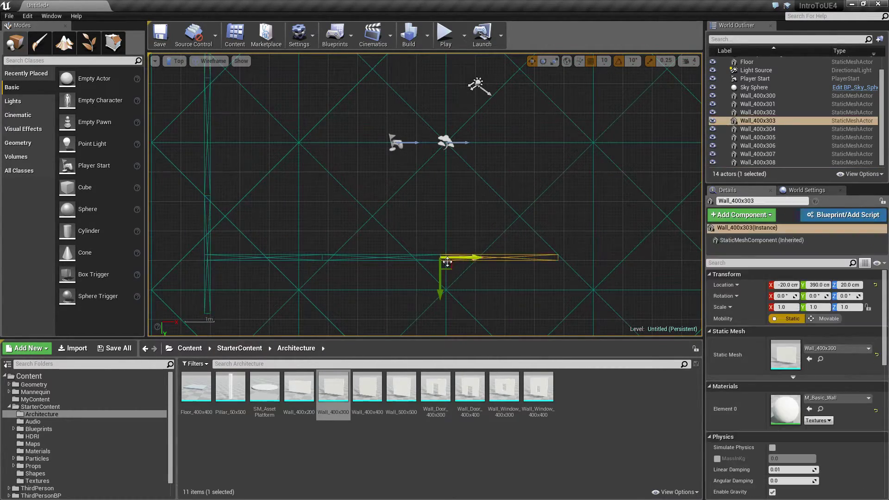
left_click(386, 257, "ctrl")
left_click(274, 257, "ctrl")
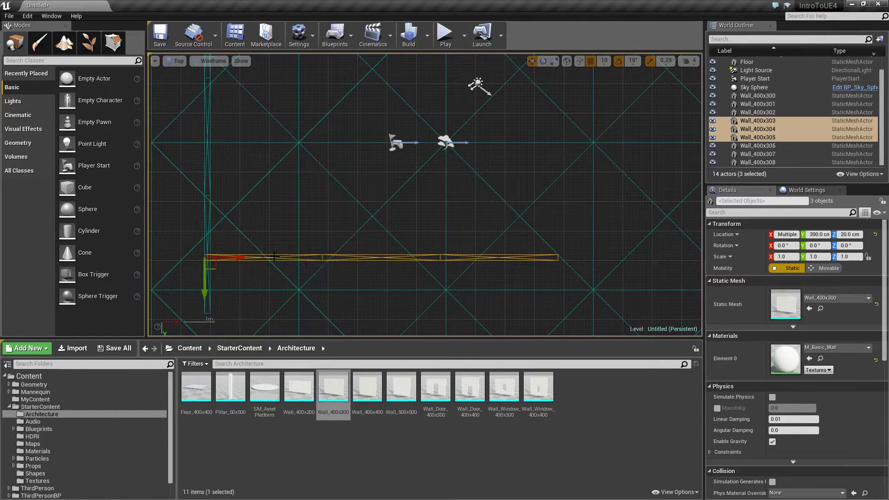
Step: Move the three selected walls along Y to 590 cm to meet the end of the rotated row
right_click_drag(324, 232, 453, 242)
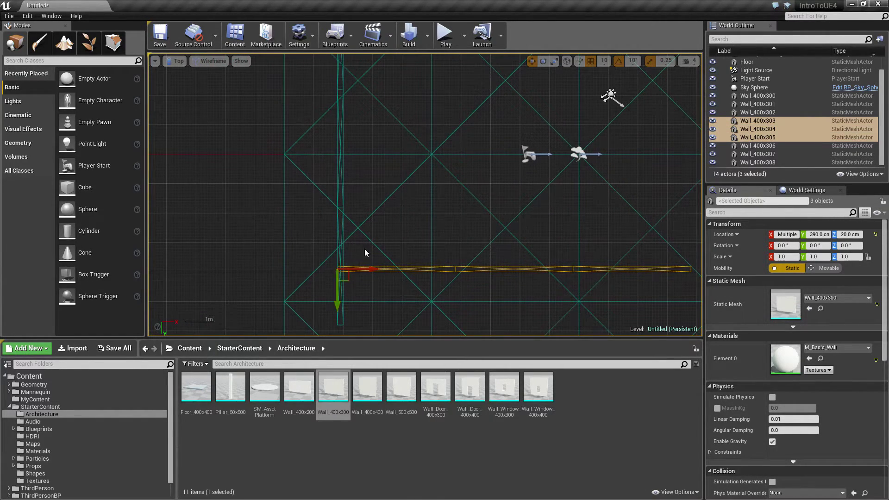
right_click_drag(377, 234, 387, 330)
right_click_drag(368, 112, 365, 178)
scroll(363, 168, "up", 7)
right_click_drag(374, 148, 409, 209)
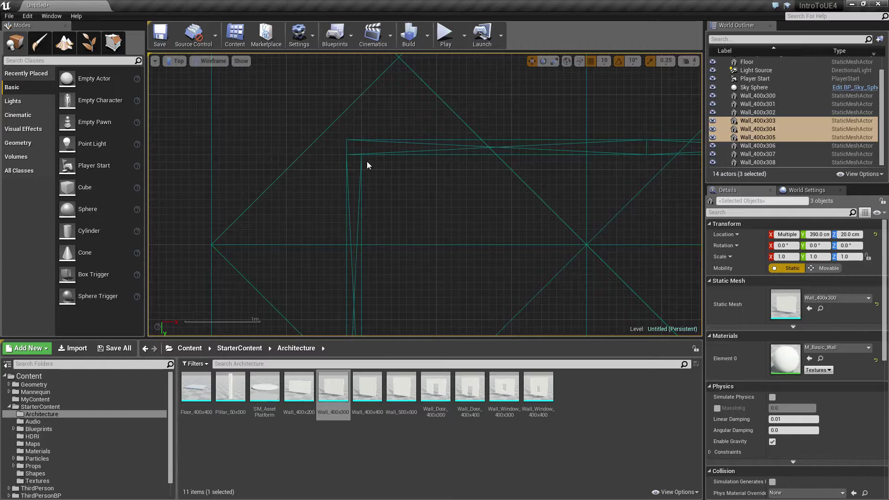
right_click_drag(413, 320, 445, 134)
right_click_drag(456, 334, 474, 130)
mouse_move(461, 306)
right_mouse_down()
mouse_move(462, 133)
mouse_move(473, 160)
mouse_move(475, 149)
right_mouse_up()
right_click_drag(476, 243, 478, 211)
left_click_drag(409, 179, 411, 328)
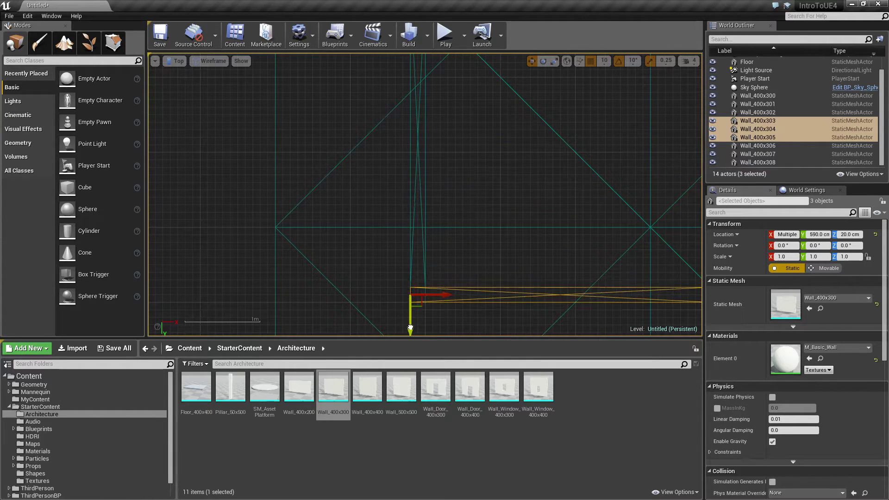
Step: Select the three rotated walls and duplicate them along X to close the open side of the room
right_click_drag(463, 268, 411, 296)
scroll(411, 296, "down", 10)
right_click_drag(501, 265, 429, 307)
scroll(430, 307, "down", 1)
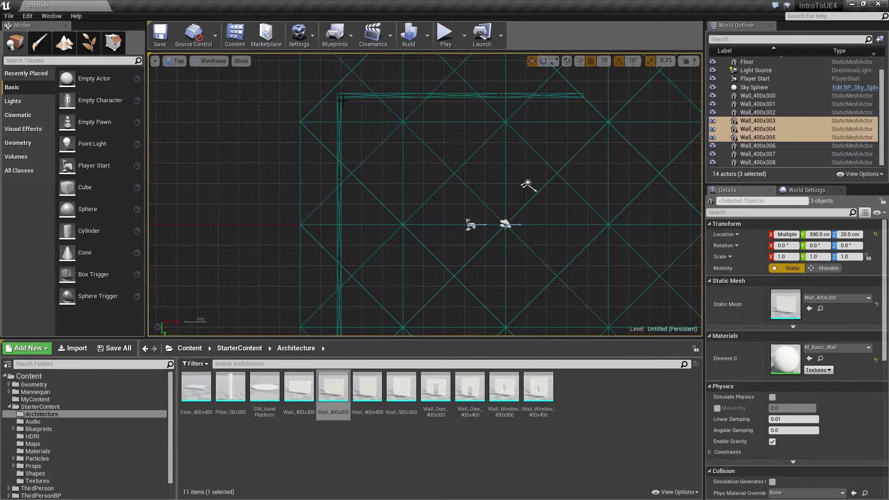
right_click_drag(373, 307, 377, 279)
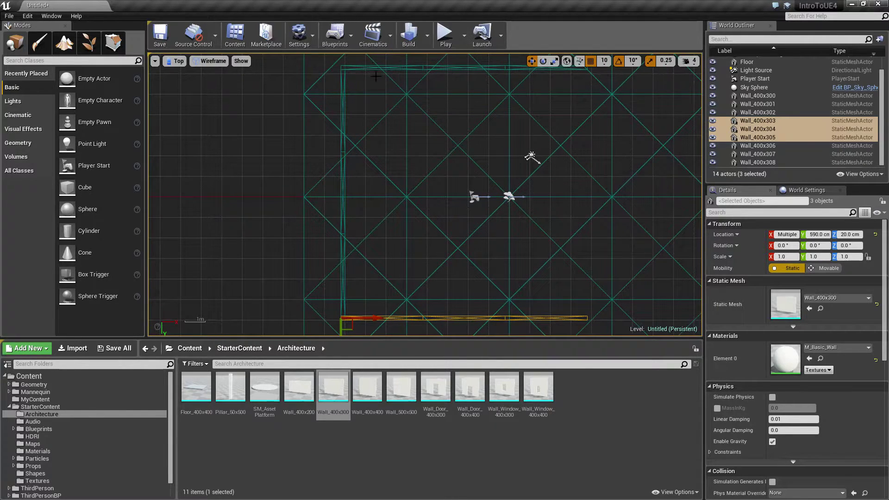
left_click(343, 284)
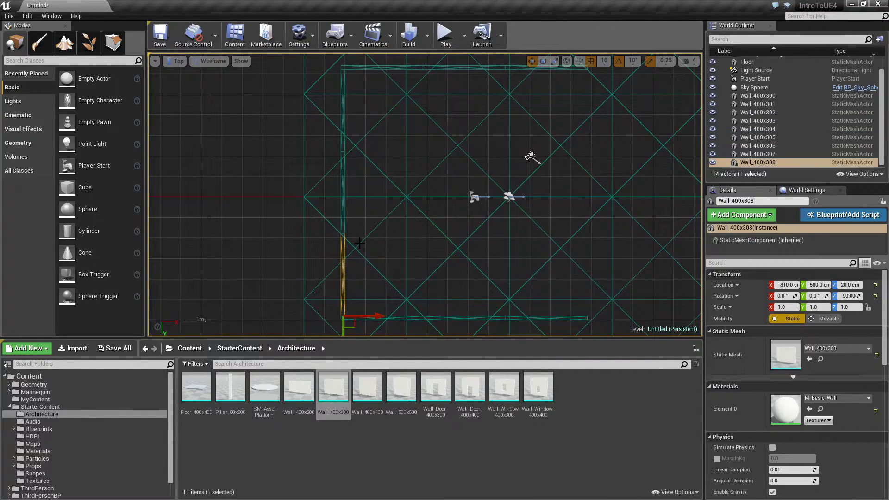
left_click(343, 177, "ctrl")
left_click(347, 108, "ctrl")
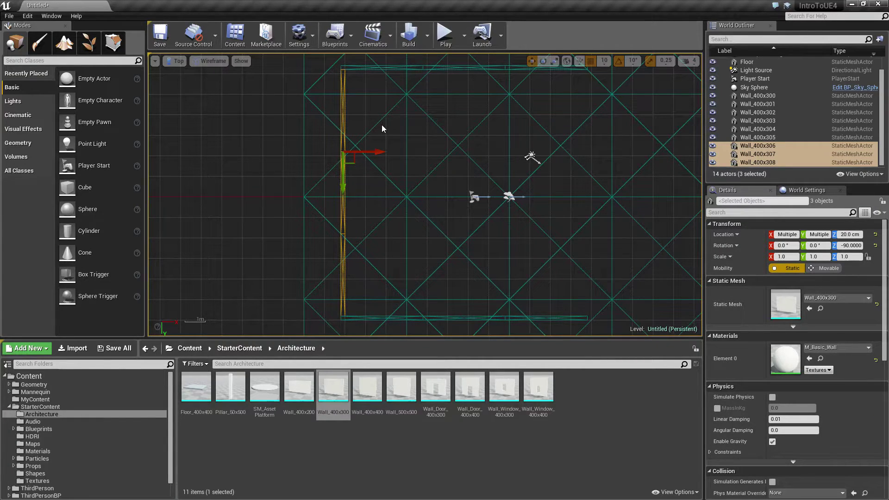
left_click_drag(383, 152, 562, 149, "alt")
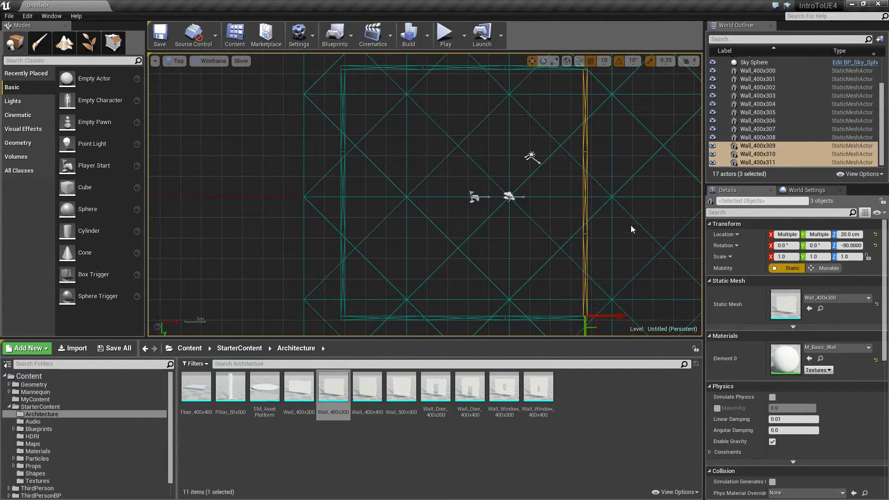
Step: Check the corner where the duplicated side meets the Y 590 cm row, and clear the selection
right_click_drag(633, 324, 557, 185)
scroll(557, 187, "up", 8)
scroll(557, 187, "up", 7)
right_click_drag(343, 106, 465, 232)
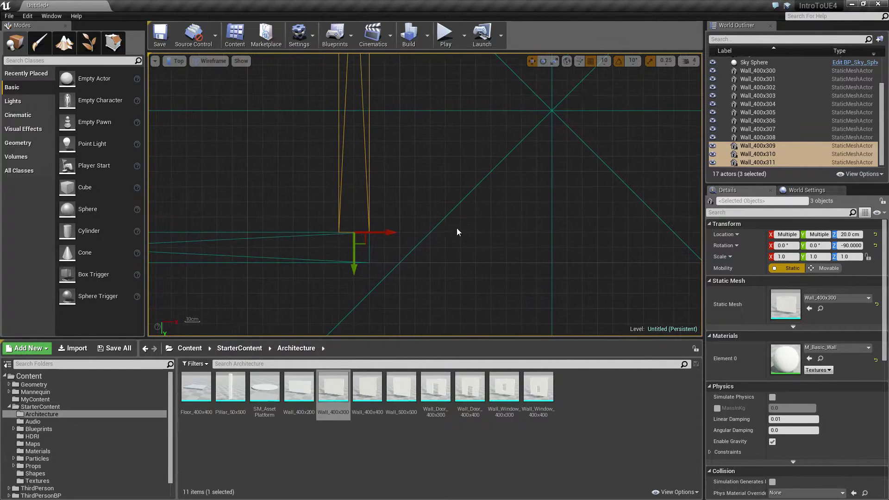
scroll(403, 190, "down", 6)
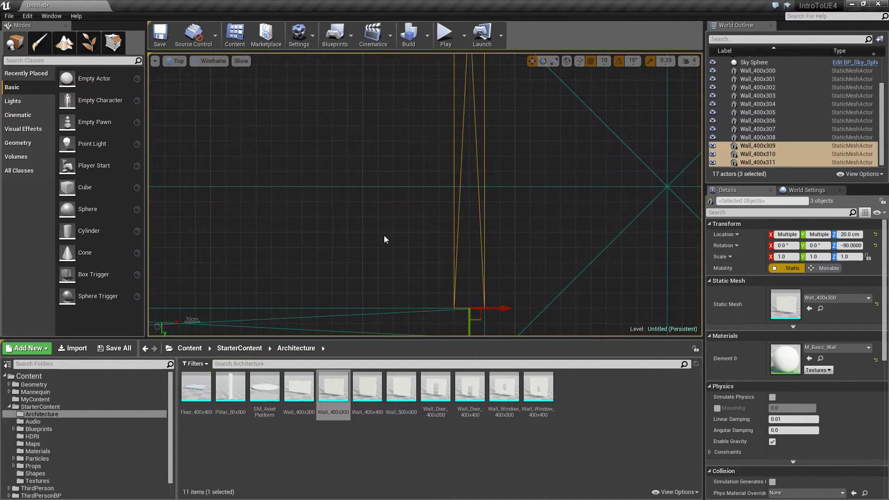
left_click(457, 271)
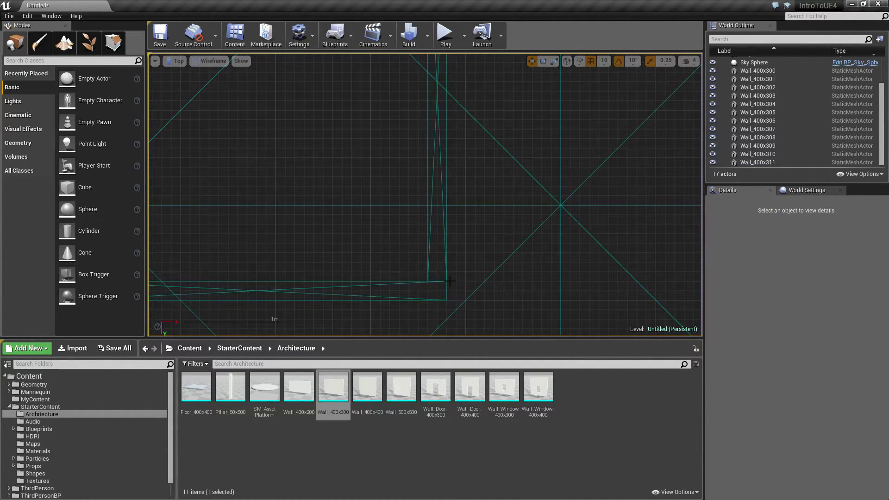
Step: Return to the Perspective view and inspect the enclosed room from inside and above
left_click(177, 61)
left_click(190, 92)
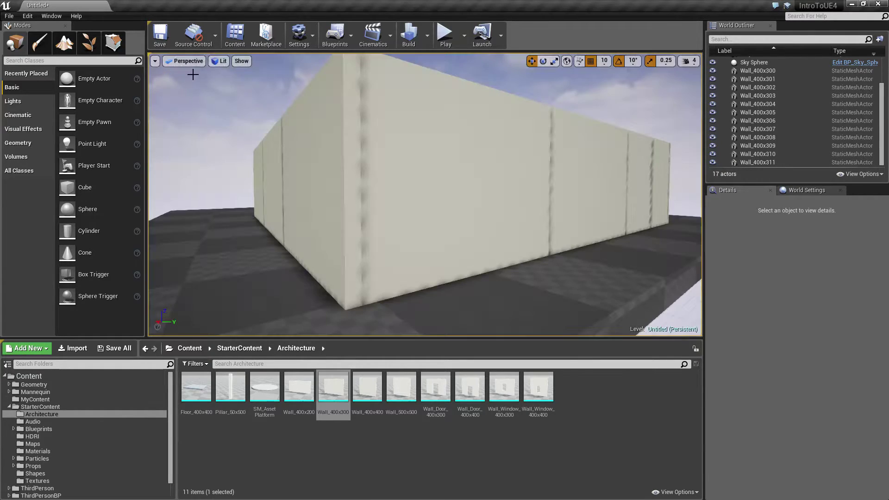
right_click_drag(425, 195, 398, 197)
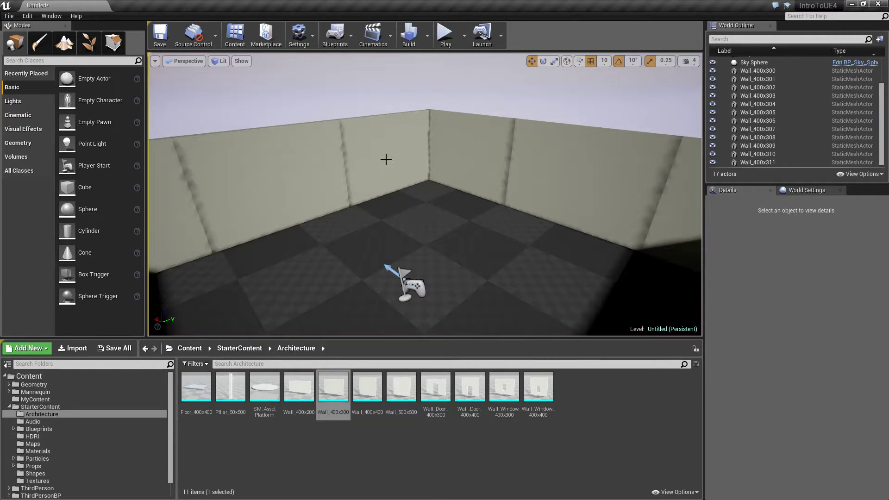
right_click_drag(399, 197, 352, 211)
key("s")
right_click_drag(533, 109, 413, 122)
Step: Duplicate the Floor upward along Z to 550 cm as a ceiling above the walls
left_click(531, 260)
key("a")
right_click_drag(530, 260, 475, 239)
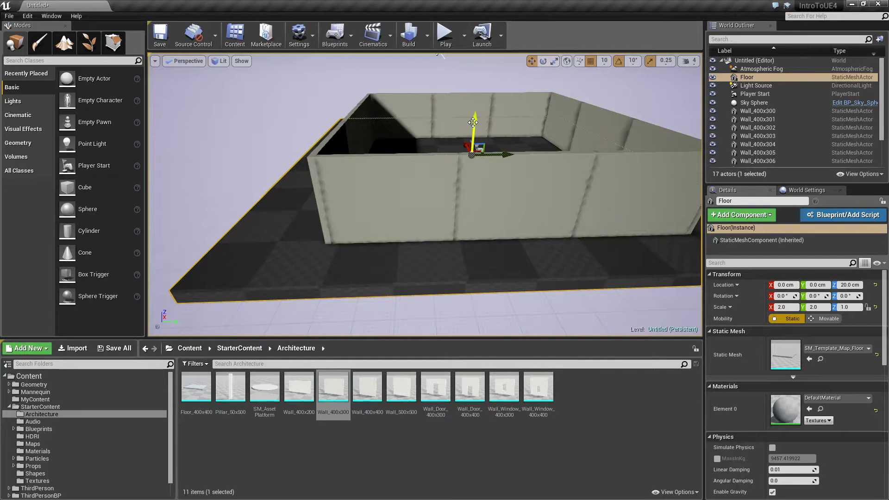
left_click_drag(473, 123, 473, 27, "alt")
left_click_drag(454, 94, 474, 102, "alt")
right_click_drag(473, 102, 462, 133)
left_click_drag(463, 133, 459, 96)
Step: In the Left view, frame the ceiling copy and lower it along Z to 370 cm onto the walls
left_click(184, 61)
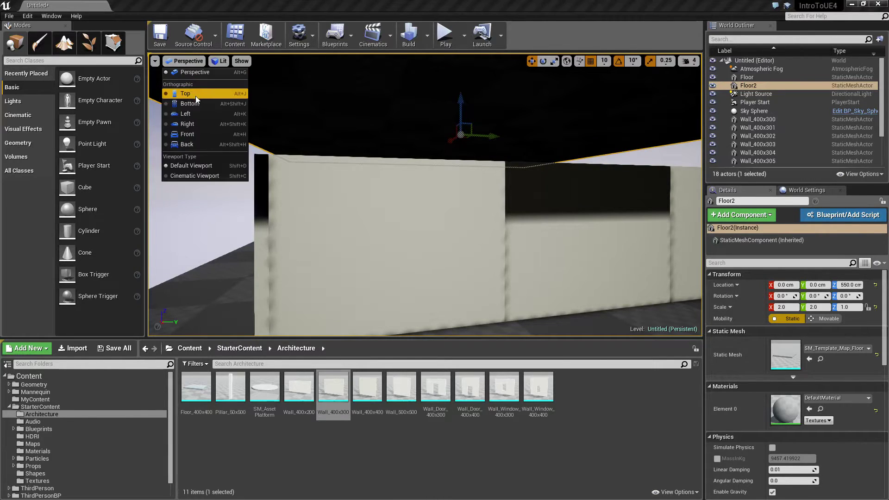
left_click(194, 112)
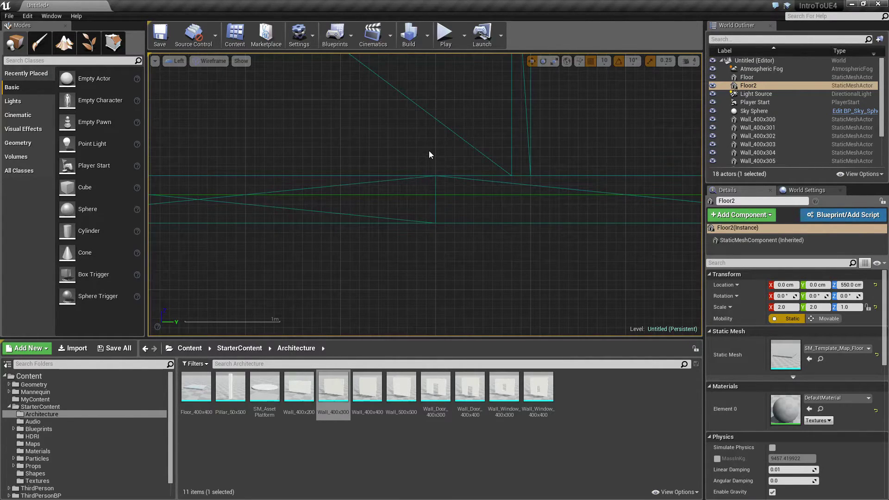
key("f")
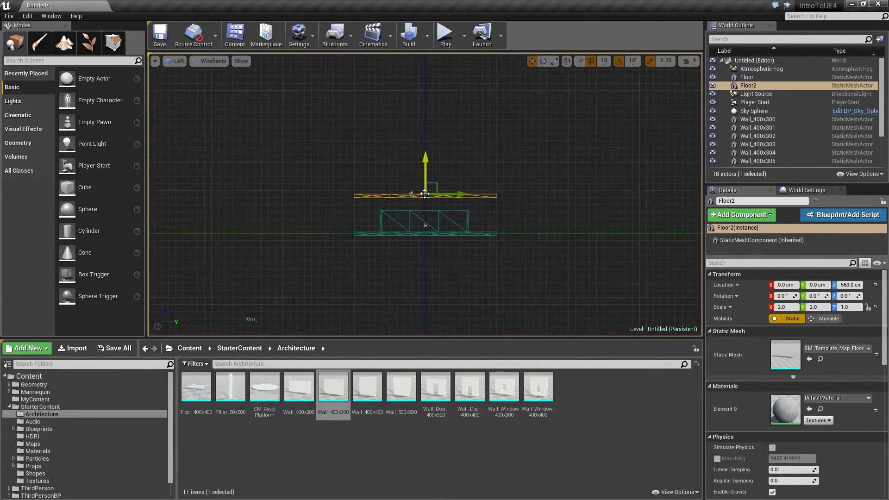
scroll(425, 194, "up", 1)
left_click_drag(427, 163, 424, 199)
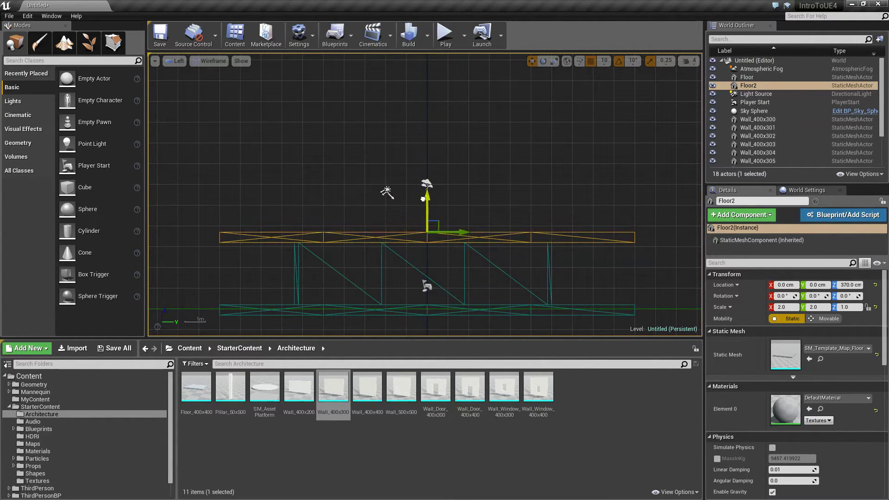
Step: In the Perspective view, raise the ceiling copy Floor2 along Z to 610 cm and snap it back down onto the walls
scroll(577, 239, "up", 4)
right_click_drag(585, 247, 612, 260)
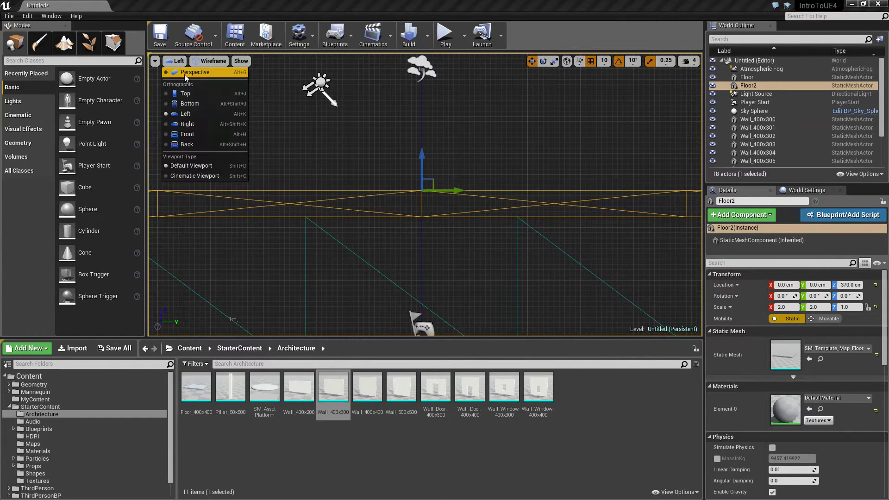
left_click(191, 72)
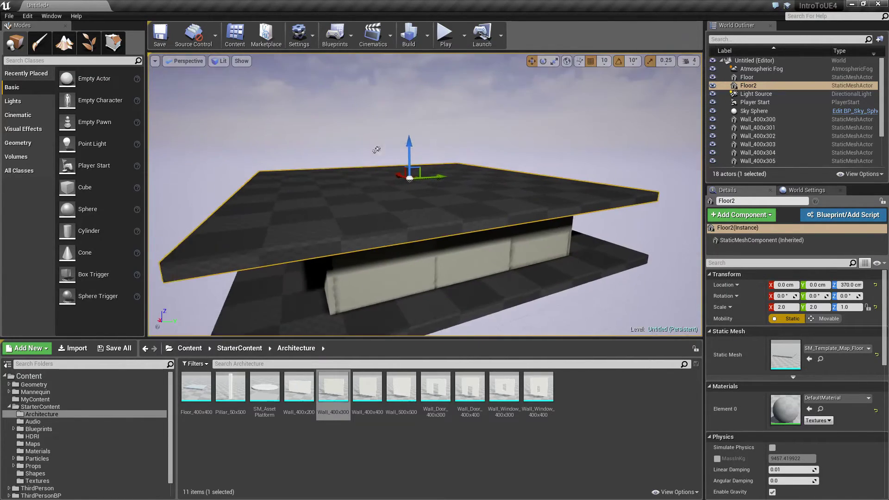
left_click_drag(411, 172, 410, 145)
right_click_drag(410, 145, 410, 126)
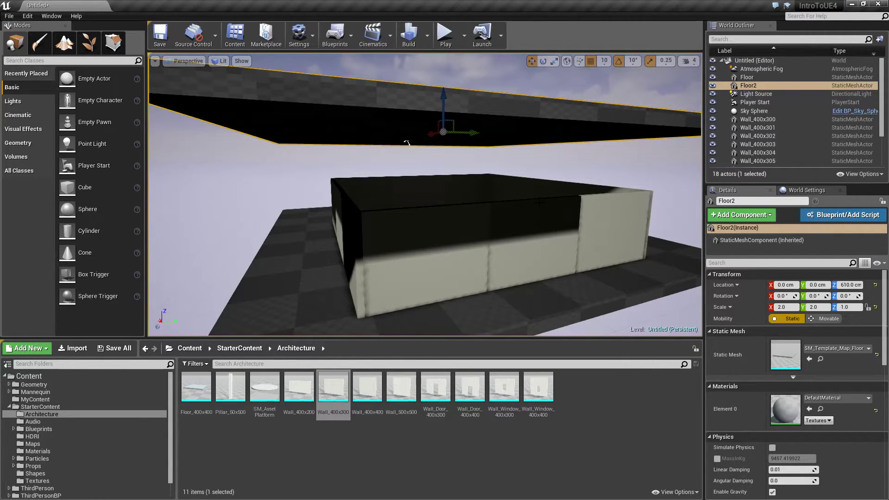
key("End")
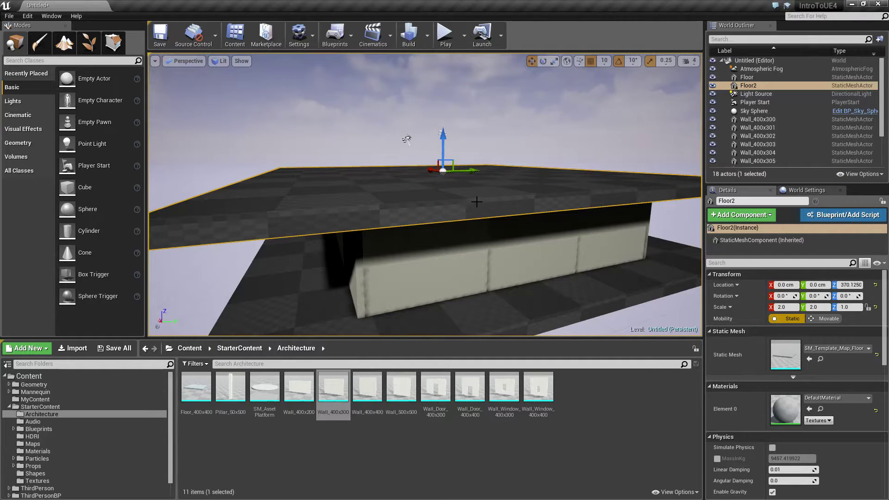
right_click_drag(506, 212, 506, 245)
right_click_drag(424, 60, 426, 158)
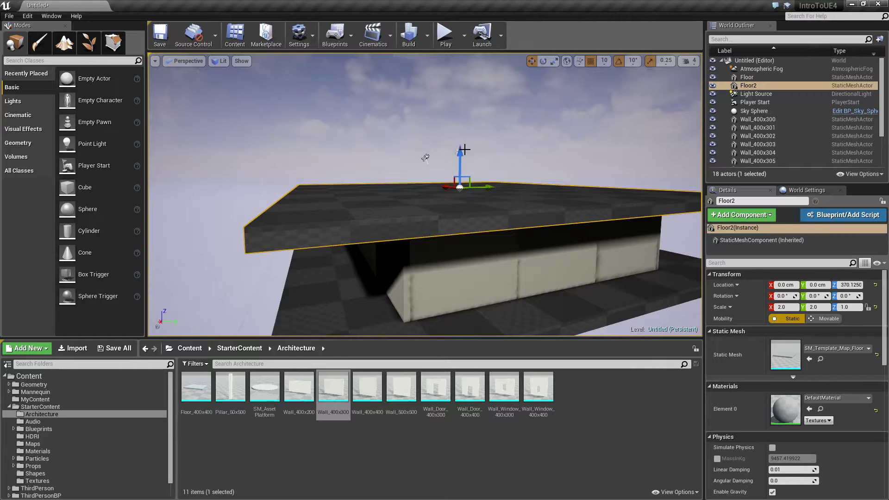
Step: Delete the ceiling copy, duplicate the Floor upward above the walls again, and snap the duplicate down onto them
key("Delete")
left_click(519, 313)
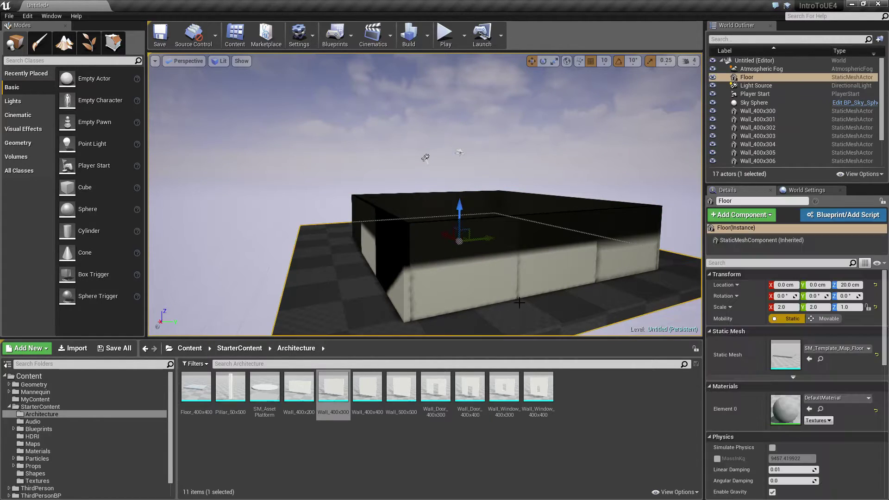
left_click_drag(459, 207, 443, 106, "alt")
key("End")
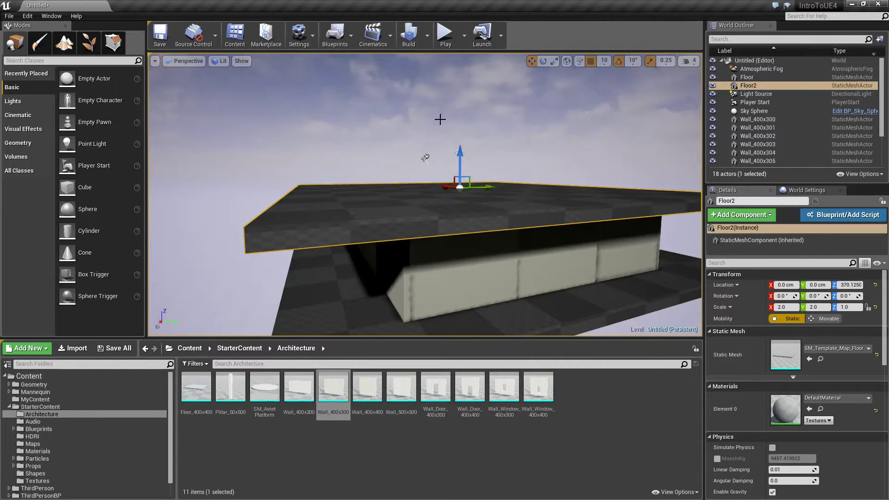
left_click(440, 177)
Step: Inspect the covered room from under the overhanging ceiling and from outside at a distance
right_click_drag(455, 200, 690, 243)
key("w")
key("a")
right_click_drag(544, 240, 454, 284)
key("s")
key("d")
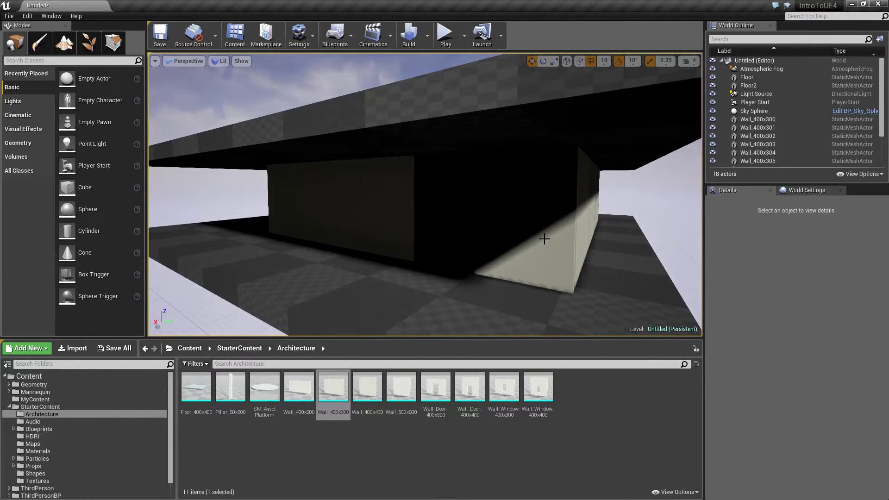
key("w")
right_click_drag(535, 237, 430, 246)
key("d")
key("s")
key("a")
key("a")
right_click_drag(535, 237, 535, 237)
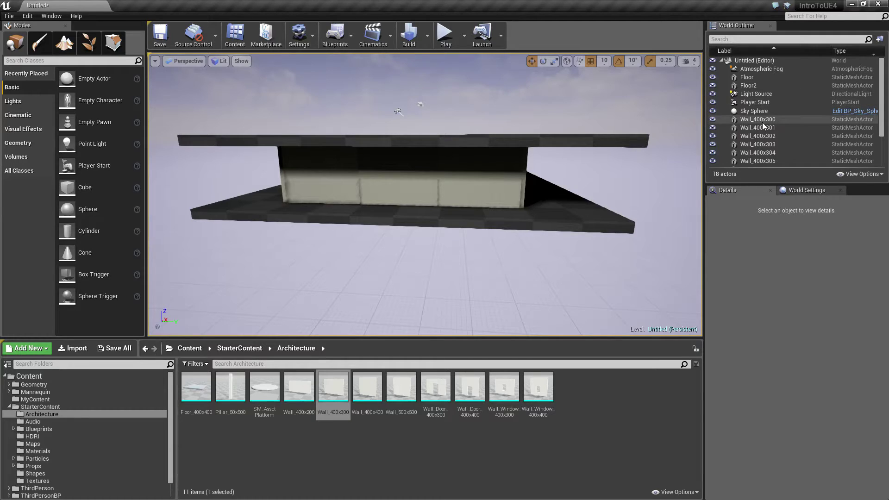
Step: Create a folder named Room1Geometry in the World Outliner
left_click(721, 61)
left_click(722, 60)
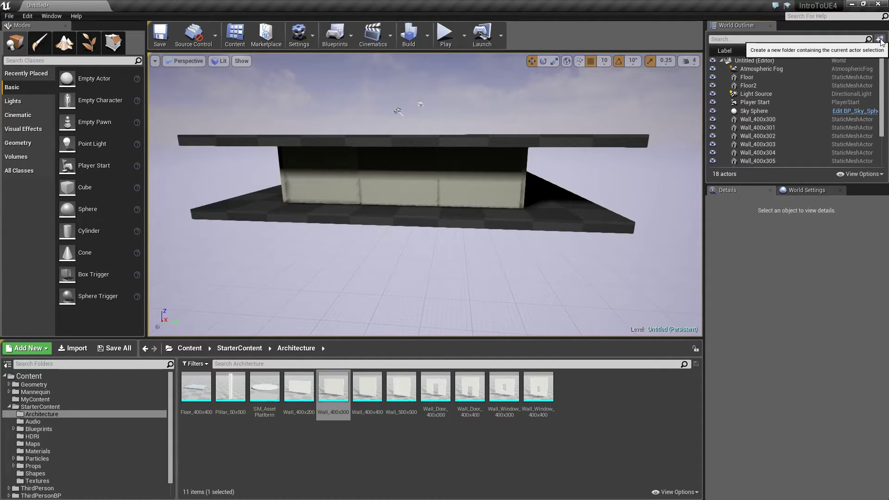
right_click(757, 62)
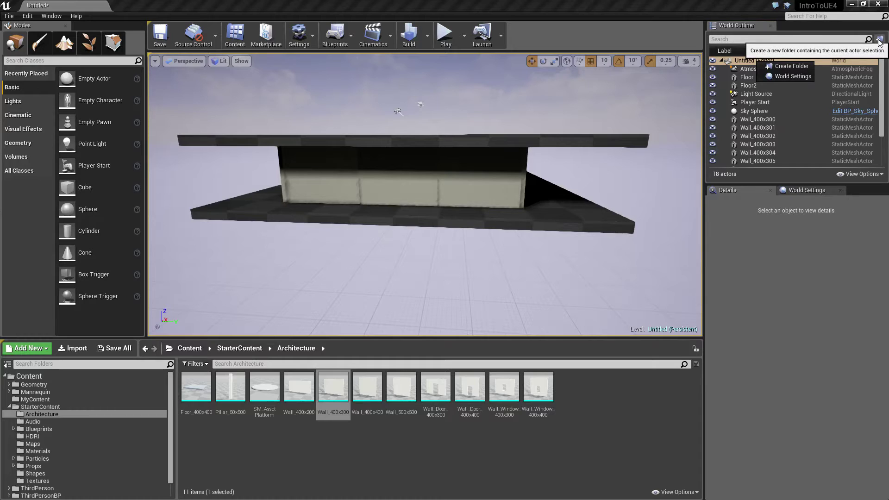
left_click(782, 67)
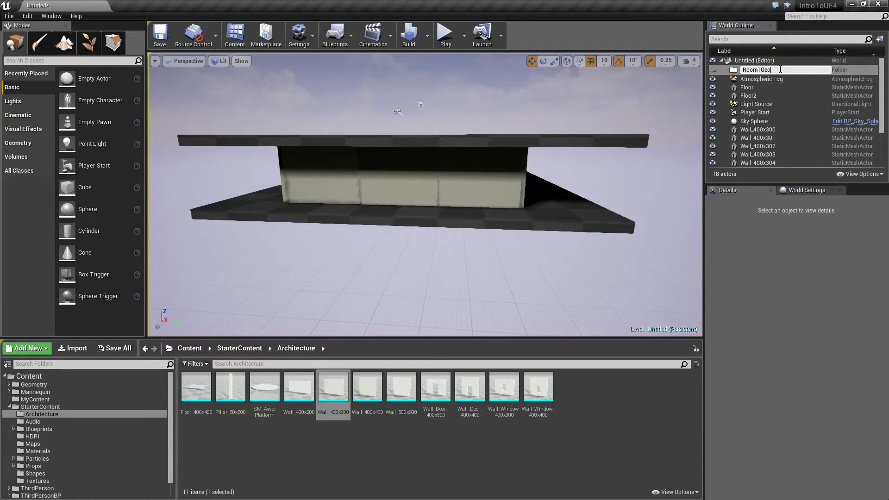
type("Room1Geometry")
key("Return")
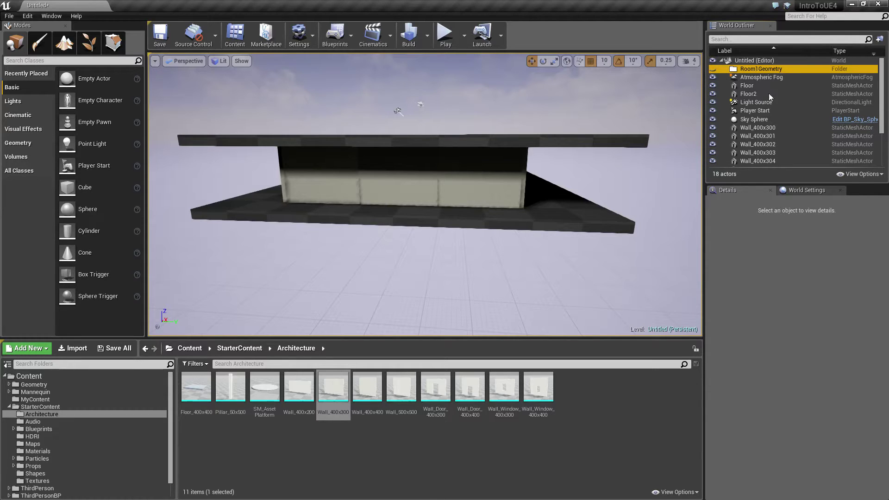
Step: Move all twelve wall actors, Wall_400x300 to Wall_400x311, into the Room1Geometry folder and collapse it
left_click(752, 129)
scroll(756, 140, "down", 1)
scroll(756, 140, "down", 2)
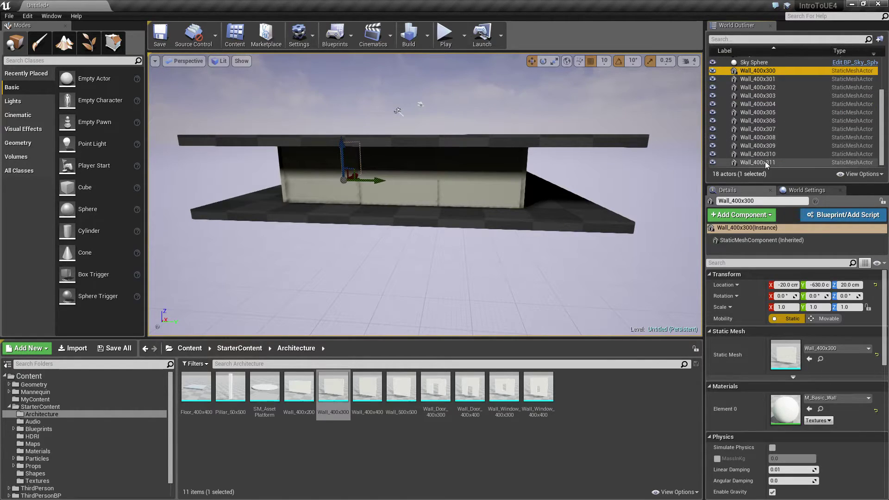
left_click(765, 161, "shift")
scroll(746, 138, "up", 3)
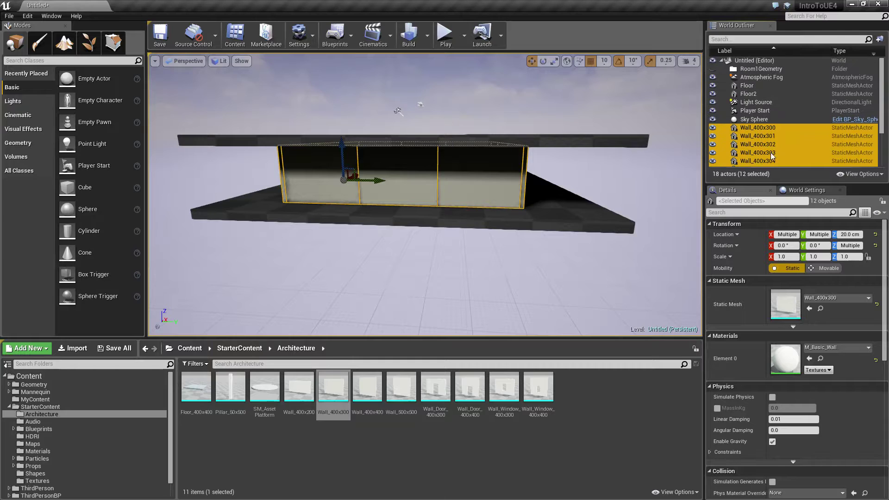
left_click_drag(760, 124, 760, 68)
left_click(727, 69)
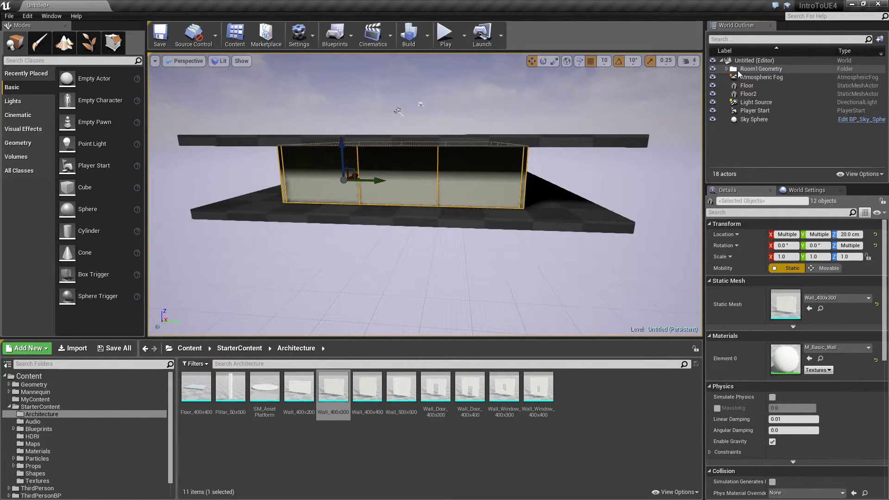
Step: Select the ceiling copy Floor2 and delete it in the Top view
right_click_drag(549, 181, 501, 173)
left_click(455, 166)
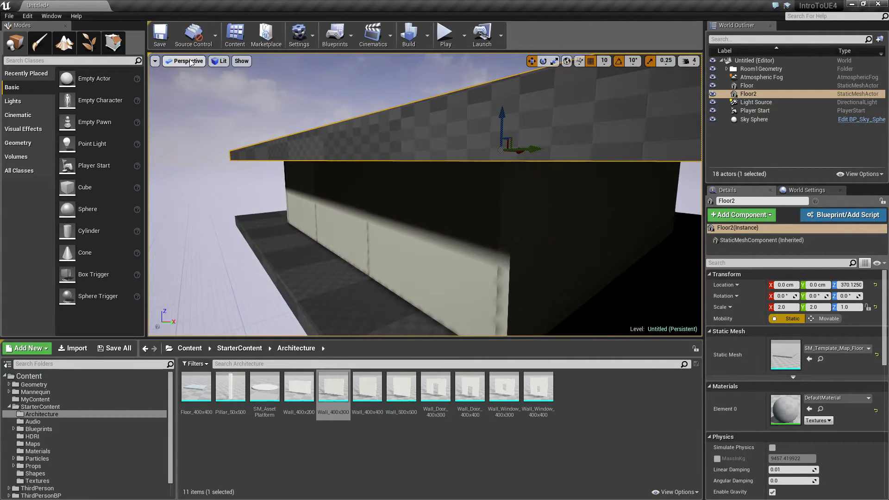
left_click(188, 60)
left_click(187, 88)
scroll(401, 172, "down", 6)
right_click_drag(401, 172, 488, 179)
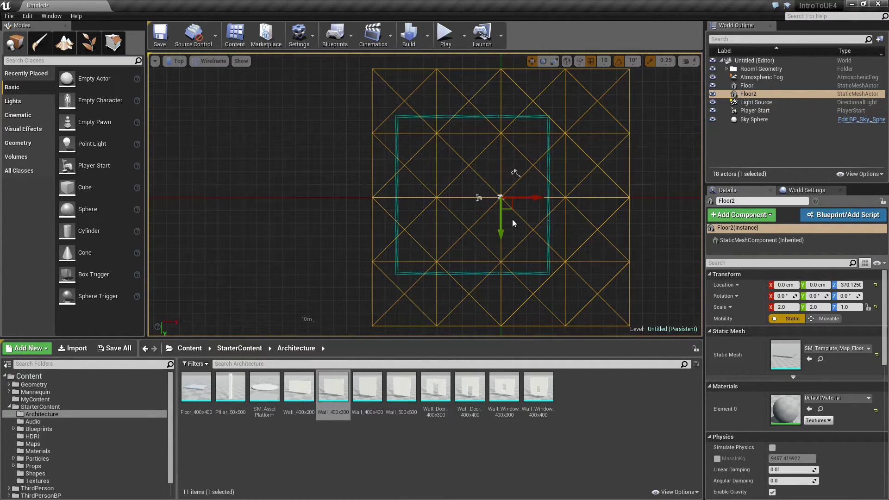
left_click_drag(509, 209, 480, 205)
key("Delete")
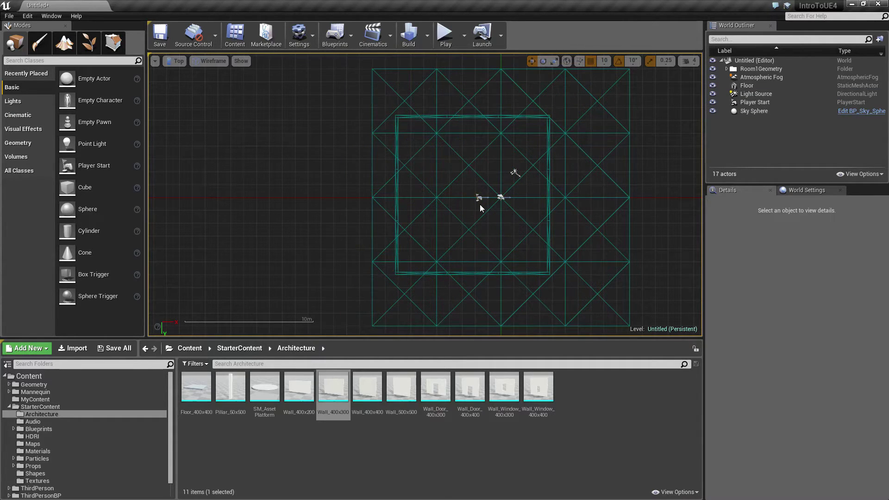
Step: Move the Floor along X to -210 cm to centre it under the square of walls
left_click(598, 196)
left_click_drag(513, 207, 456, 223)
scroll(479, 207, "up", 4)
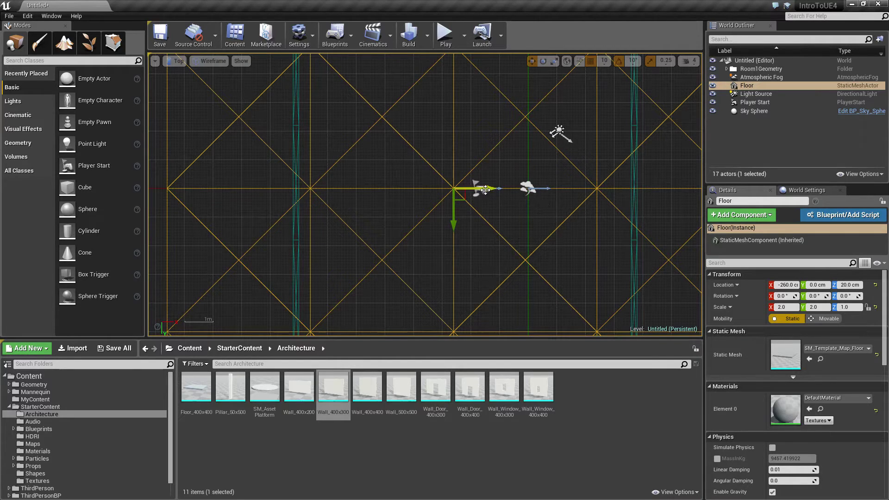
left_click_drag(484, 190, 497, 190)
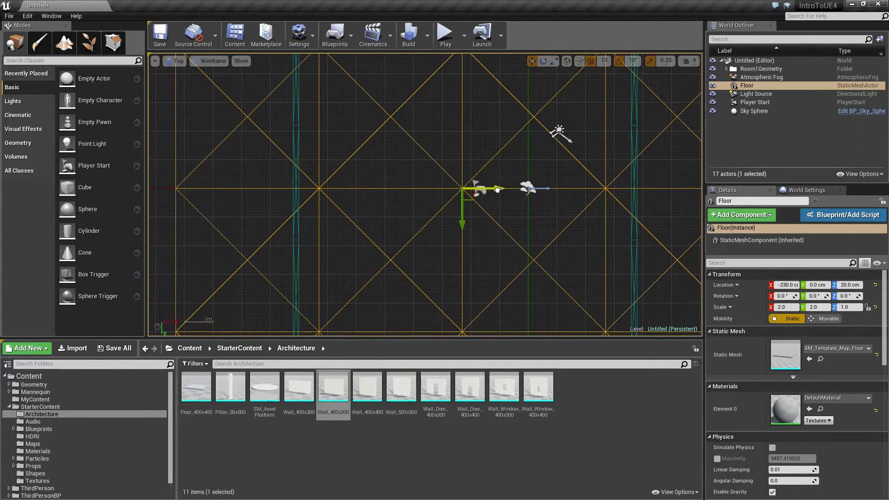
left_click_drag(498, 190, 502, 190)
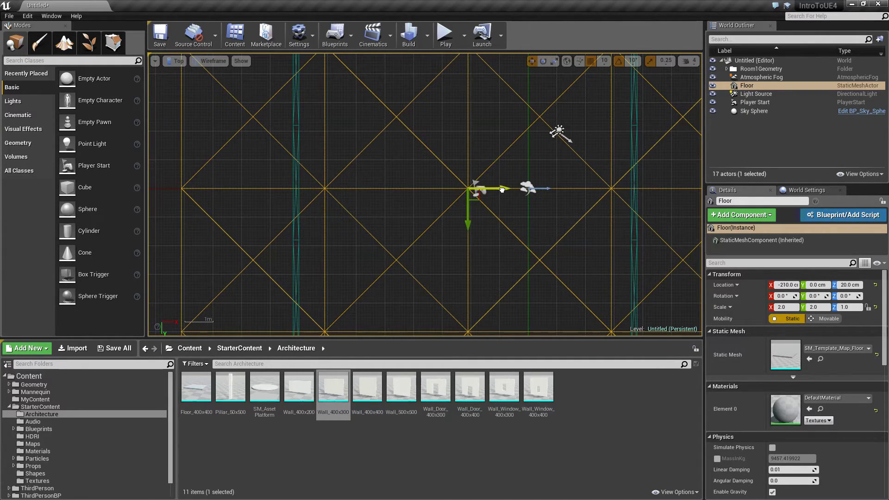
scroll(510, 260, "down", 3)
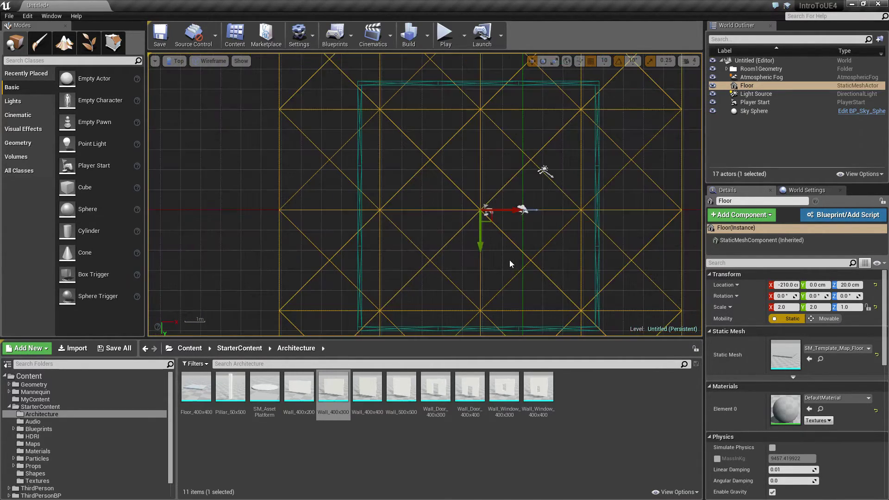
Step: Set the Floor's X and Y scale to 1
scroll(505, 254, "down", 2)
right_click_drag(652, 256, 623, 204)
left_click(796, 307)
type("1")
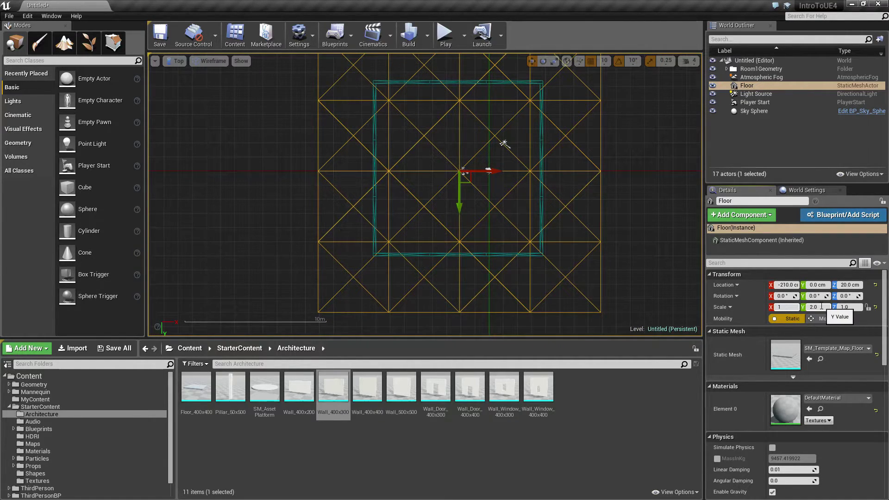
key("Tab")
type("1")
key("Tab")
right_click_drag(593, 170, 603, 205)
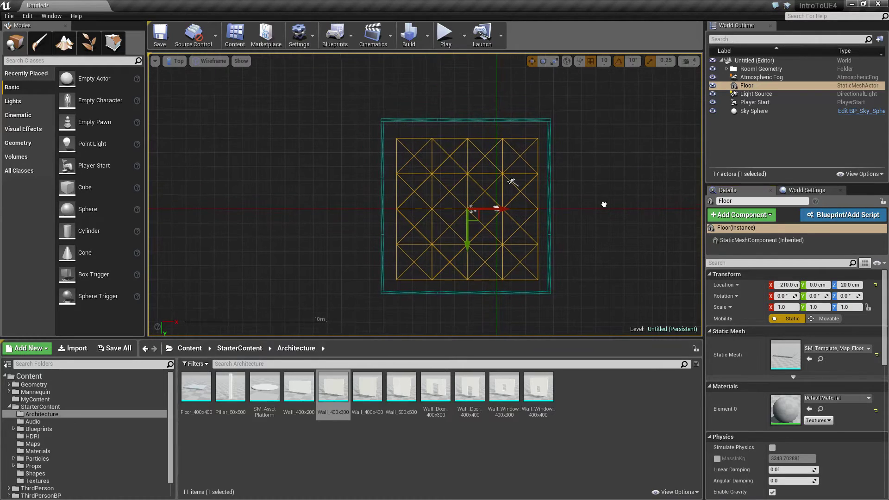
Step: Shift the Floor along Y to -30 cm and scale it to 1.25 in X and Y
scroll(465, 207, "up", 2)
left_click_drag(470, 240, 470, 238)
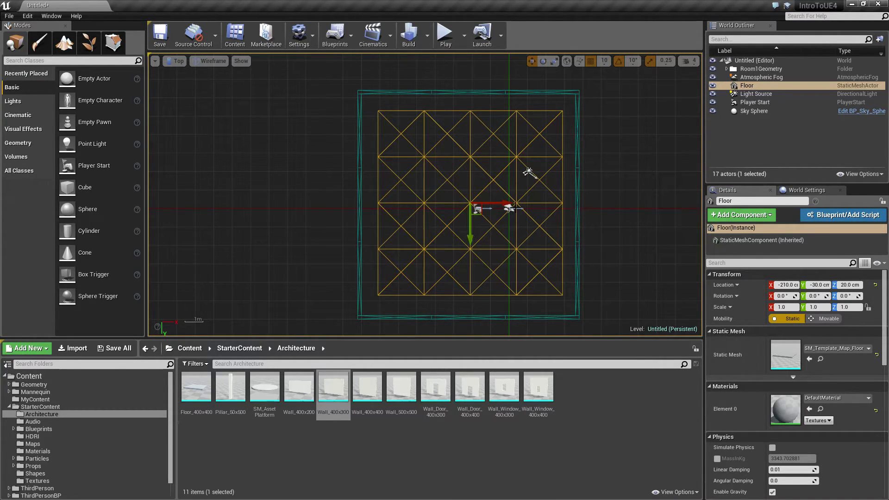
key("e")
key("r")
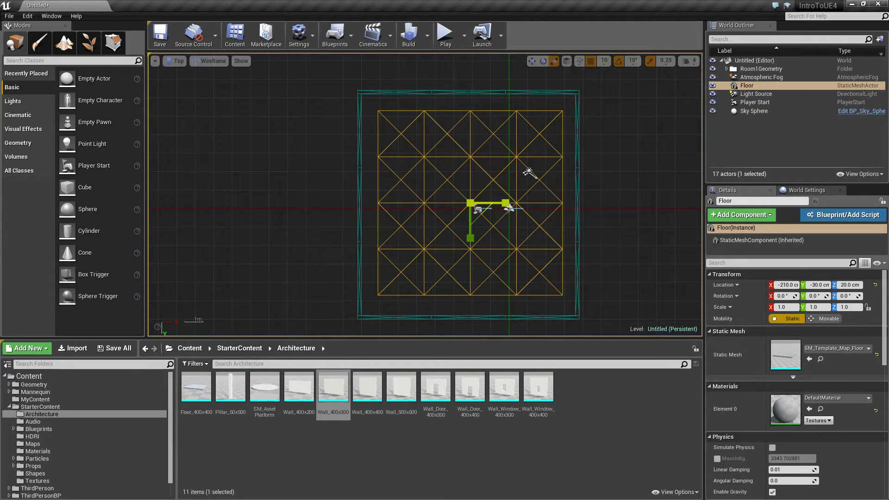
left_click_drag(506, 203, 515, 203)
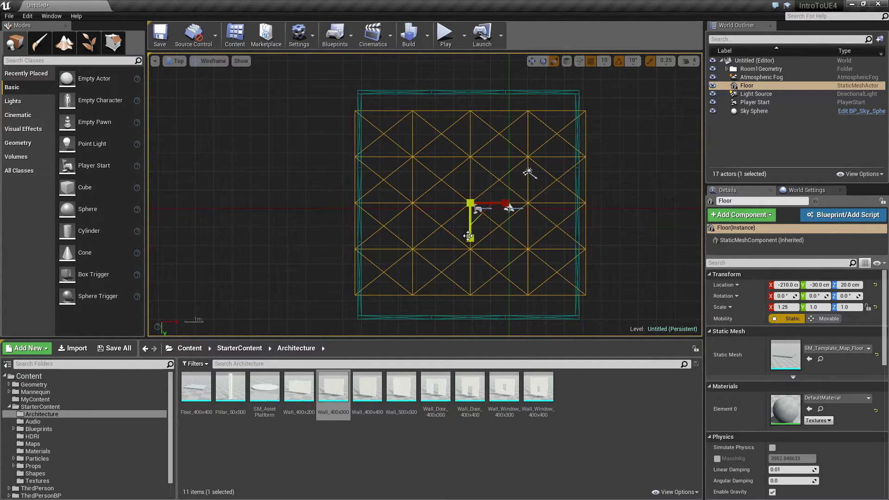
left_click_drag(471, 239, 471, 240)
Step: Nudge the Floor to X -220 cm and Y -20 cm so its edges surround the walls evenly
key("w")
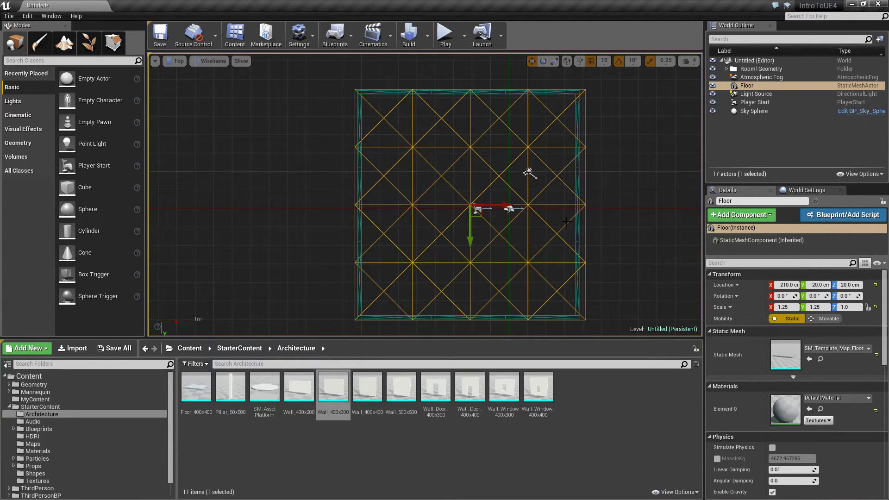
left_click_drag(509, 207, 508, 207)
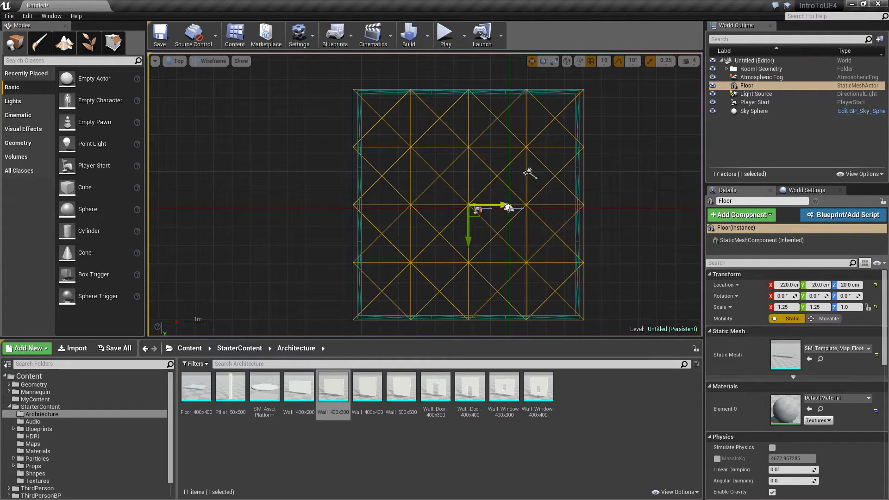
left_click(499, 198)
right_click_drag(514, 200, 502, 196)
Step: In the Perspective view, duplicate the resized Floor upward along Z and rest the copy on the walls as a ceiling
left_click(176, 61)
left_click(186, 75)
key("w")
right_click_drag(352, 176, 421, 304)
left_click(458, 292)
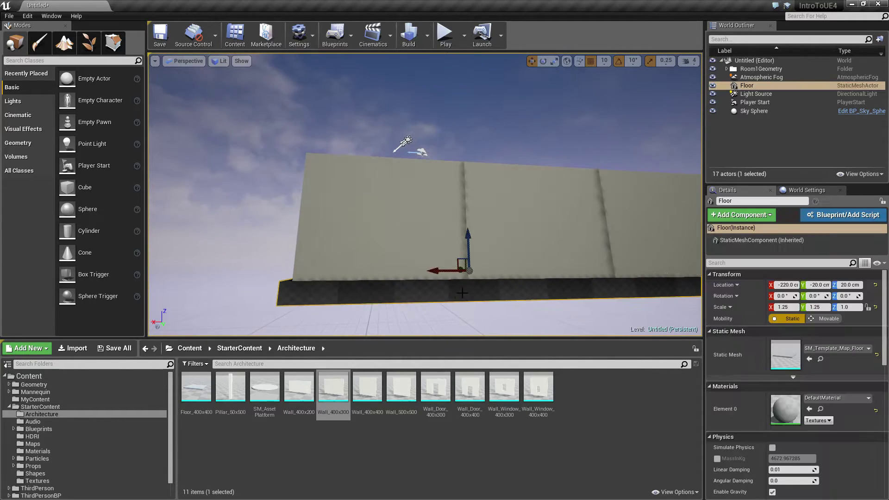
left_click_drag(466, 237, 470, 143, "alt")
key("Escape")
Step: Select all twelve walls in the Room1Geometry folder and duplicate them along Y to form a second wall square beside the room
right_click_drag(515, 174, 625, 181)
right_click_drag(360, 111, 362, 234)
left_click(367, 214)
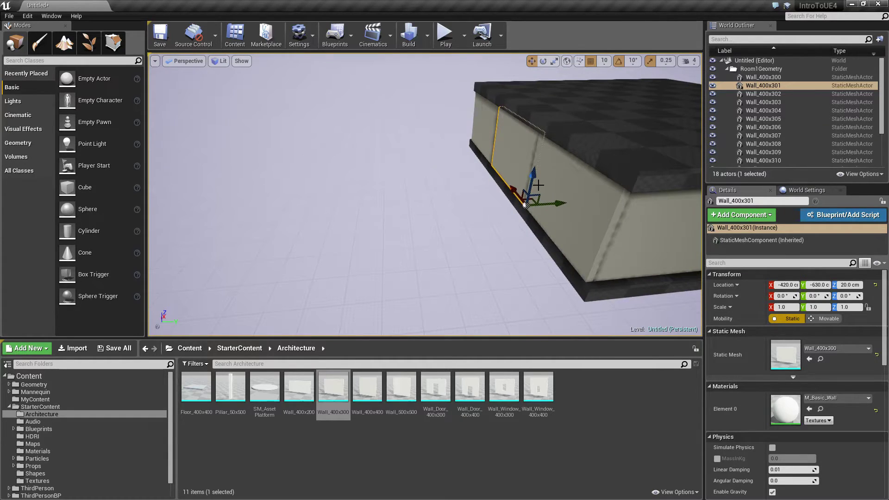
left_click(756, 77)
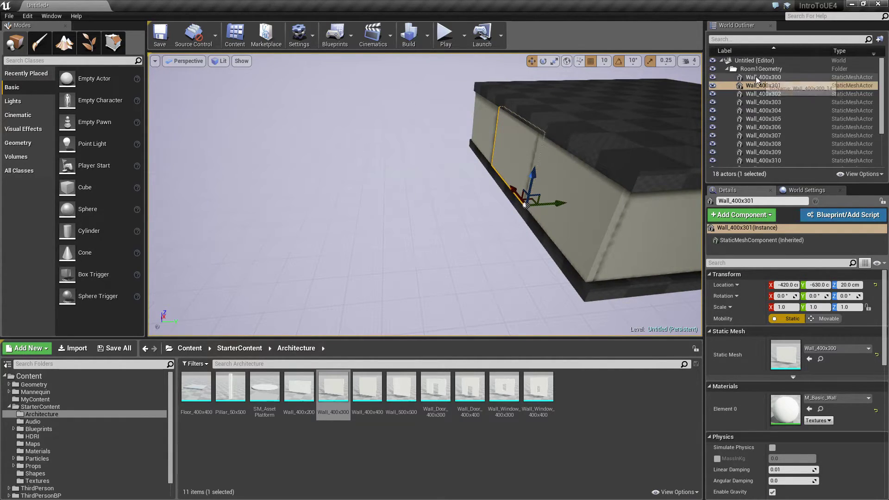
scroll(783, 143, "down", 2)
left_click(773, 140, "shift")
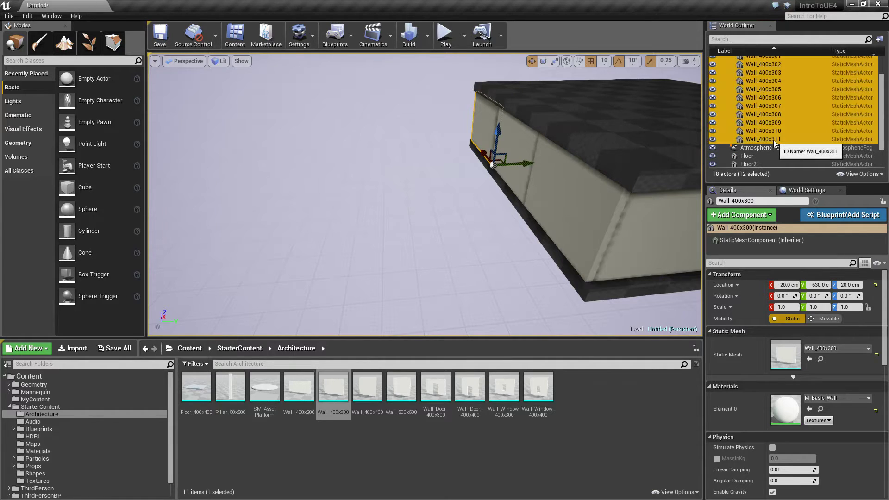
scroll(764, 130, "up", 2)
right_click_drag(610, 143, 587, 150)
left_click_drag(533, 141, 475, 150, "alt")
mouse_move(465, 162)
right_mouse_down()
mouse_move(463, 179)
mouse_move(472, 162)
mouse_move(465, 162)
right_mouse_up()
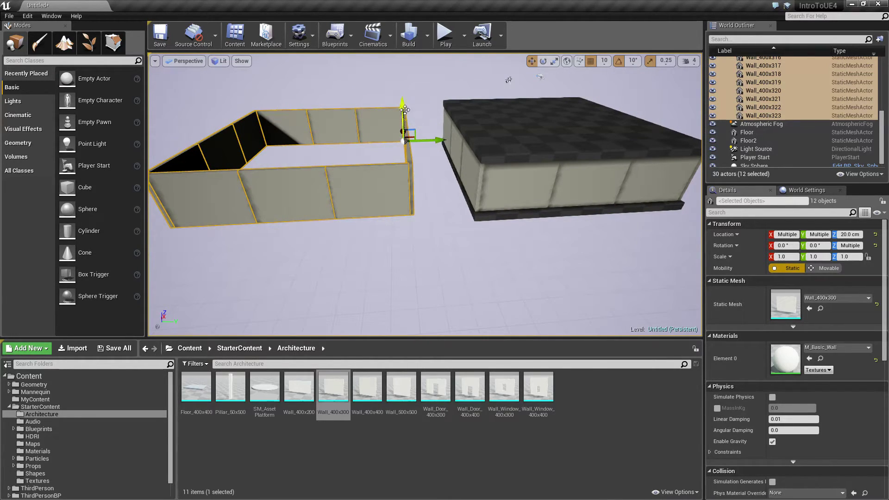
Step: Duplicate the selected second wall square downward along Z and raise the copy to Z -280 cm, directly beneath the original tier
right_click_drag(409, 109, 419, 89)
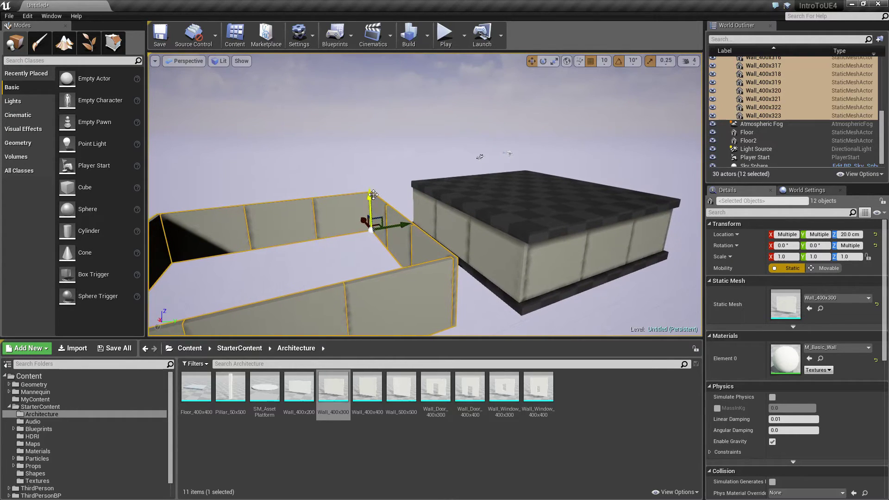
left_click_drag(370, 195, 369, 229, "alt")
right_click_drag(369, 230, 354, 124)
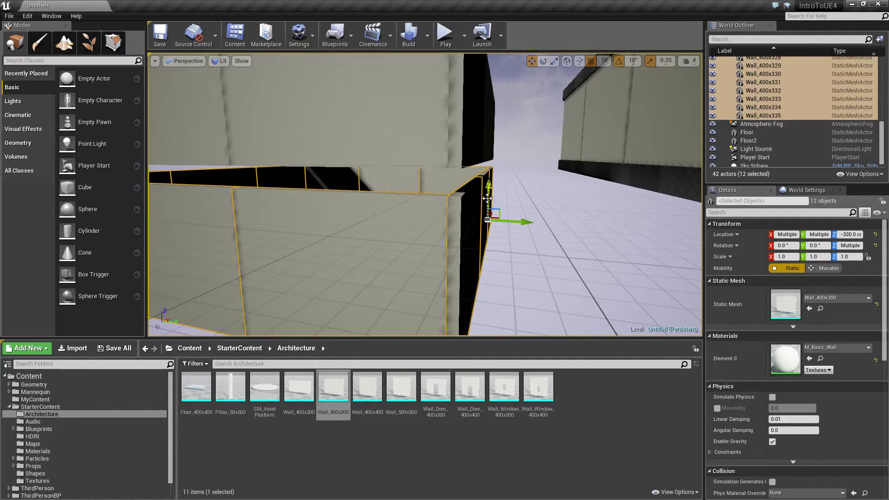
left_click_drag(492, 186, 490, 179)
key("Escape")
Step: Delete the three upper-tier walls on the side of the second room that faces the first room
right_click_drag(491, 179, 480, 158)
key("s")
key("d")
key("w")
key("d")
right_click_drag(546, 219, 546, 218)
key("a")
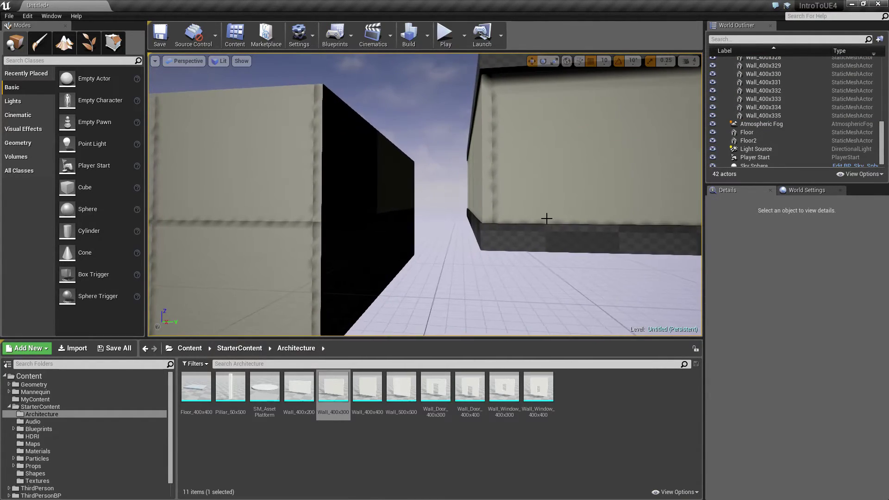
left_click(353, 175)
key("Delete")
left_click(399, 176)
key("Delete")
left_click(409, 177)
key("Delete")
Step: Examine the second room's stacked walls around the opened side, with one remaining lower wall selected
right_click_drag(425, 229, 443, 231)
key("a")
left_click(360, 240)
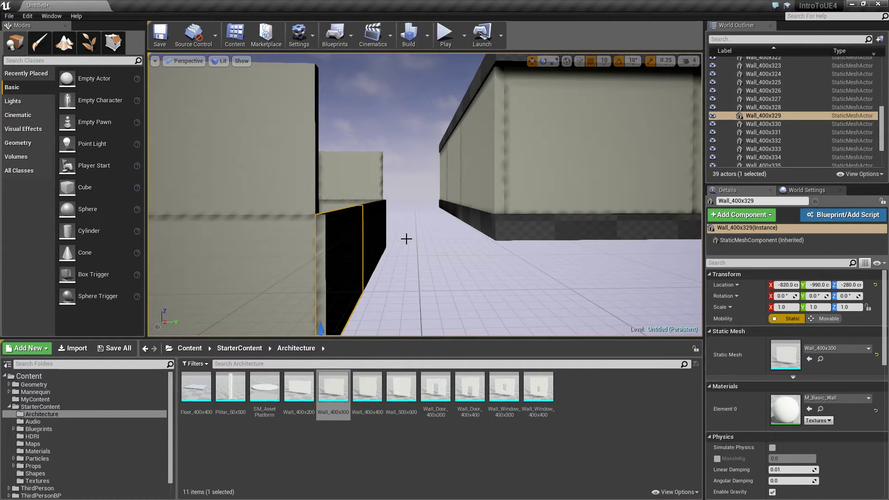
key("s")
right_click_drag(387, 224, 371, 225)
key("a")
key("a")
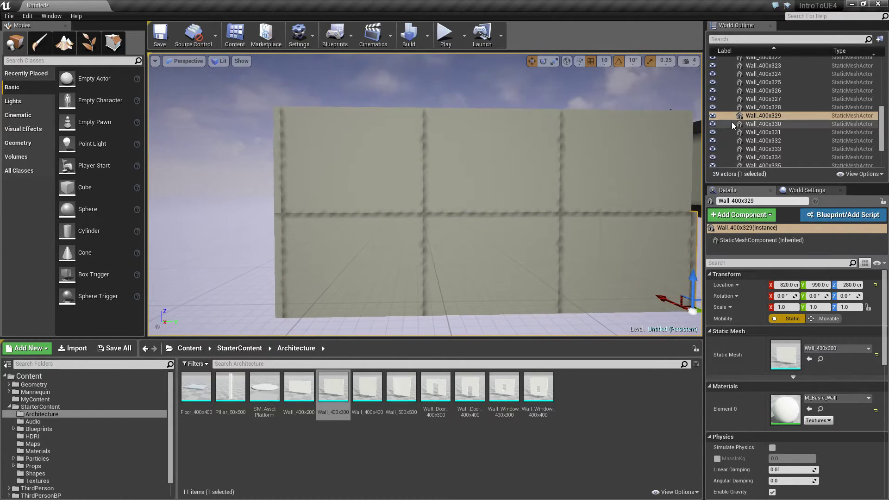
scroll(732, 121, "up", 6)
right_click_drag(417, 143, 490, 207)
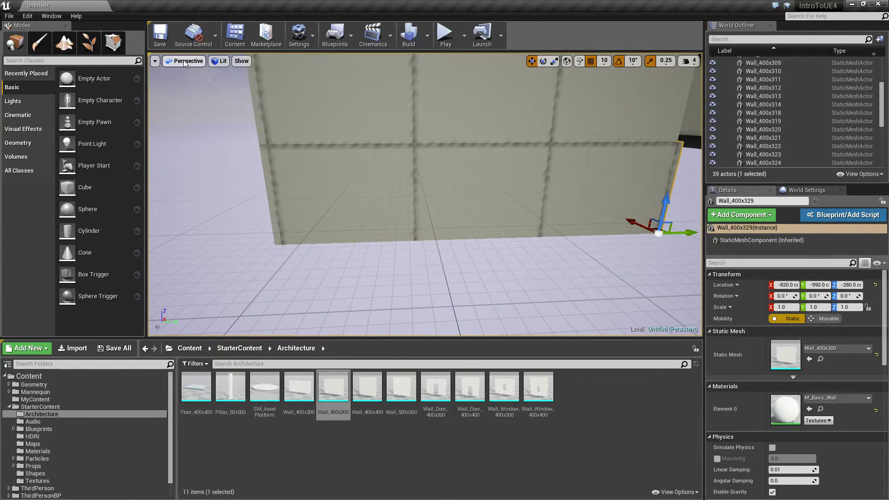
Step: Switch the viewport to the Top view and bring both rooms into frame
left_click(183, 61)
left_click(185, 93)
scroll(446, 176, "down", 3)
right_click_drag(448, 202, 530, 186)
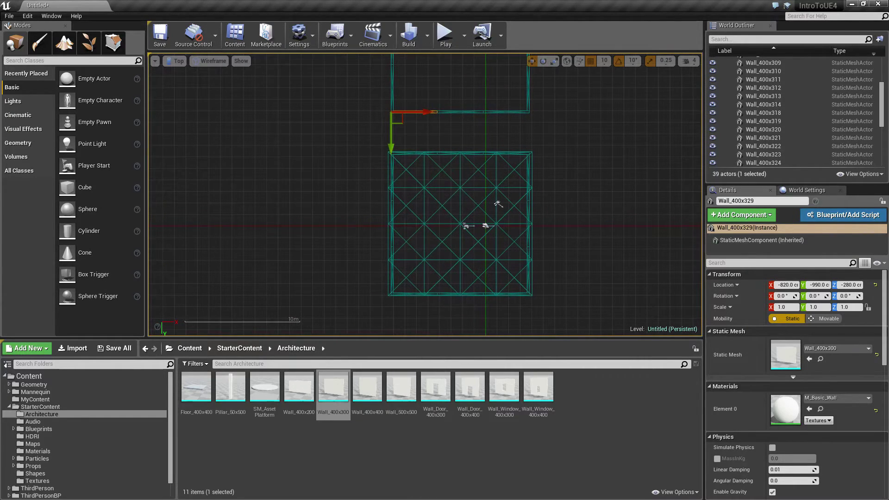
left_click(398, 202)
right_click_drag(601, 134, 587, 268)
left_click_drag(337, 85, 574, 260)
left_click(340, 128)
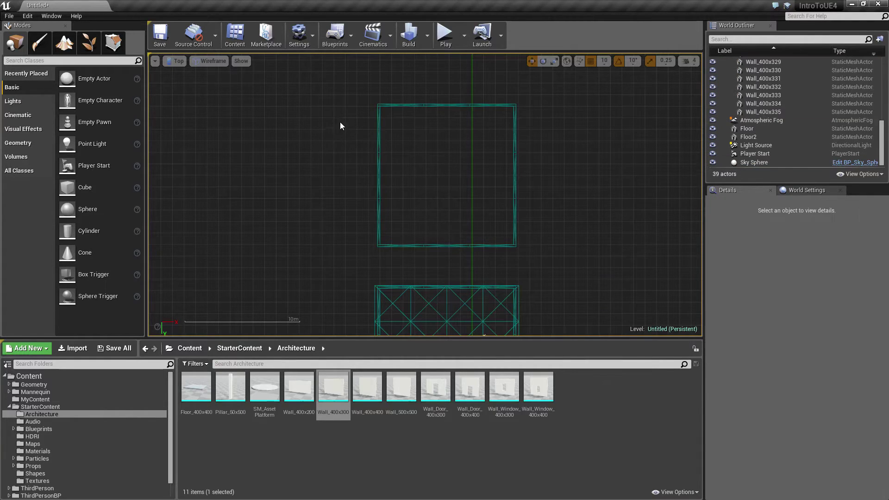
left_click_drag(390, 111, 552, 262)
left_click_drag(456, 174, 296, 302)
right_click_drag(303, 294, 331, 200)
left_click_drag(338, 169, 605, 359)
right_click_drag(608, 277, 570, 186)
left_click(559, 144)
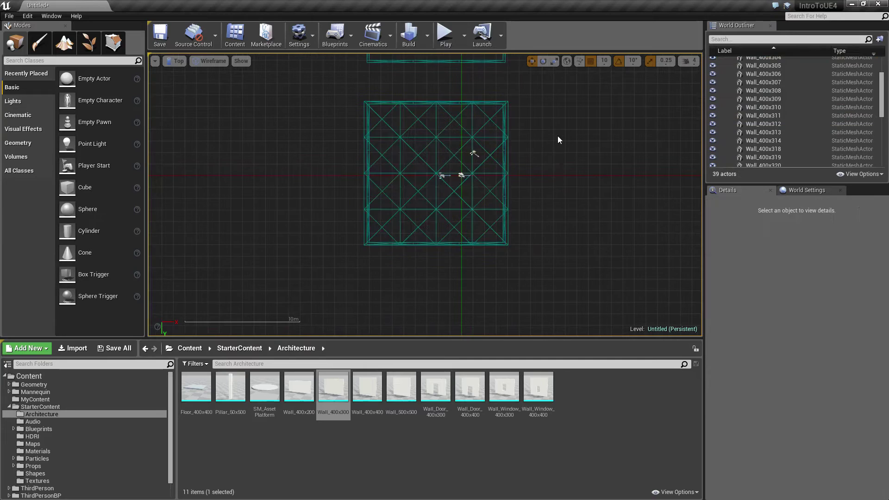
right_click_drag(544, 81, 550, 265)
mouse_move(349, 91)
left_mouse_down()
mouse_move(567, 263)
mouse_move(354, 104)
mouse_move(351, 89)
left_mouse_up()
left_click(564, 208)
left_click(556, 161)
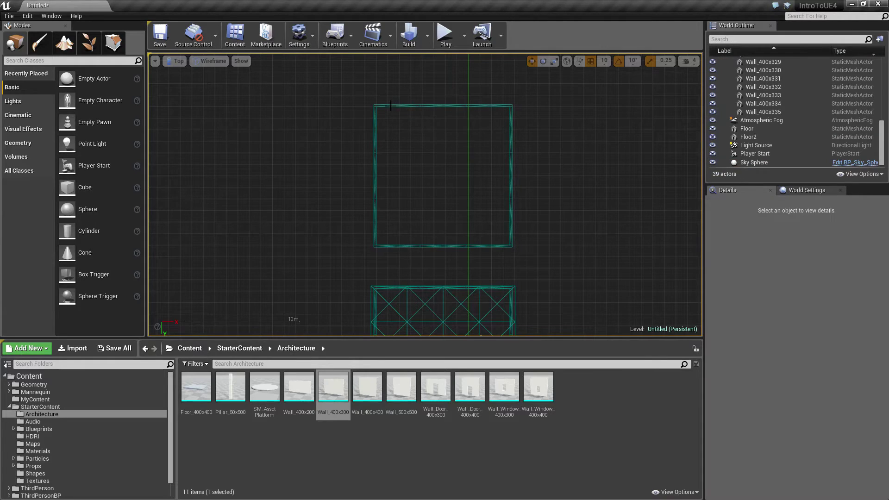
Step: Box-select the second room's walls and check the World Outliner for which actors the selection includes
left_click_drag(393, 124, 548, 240)
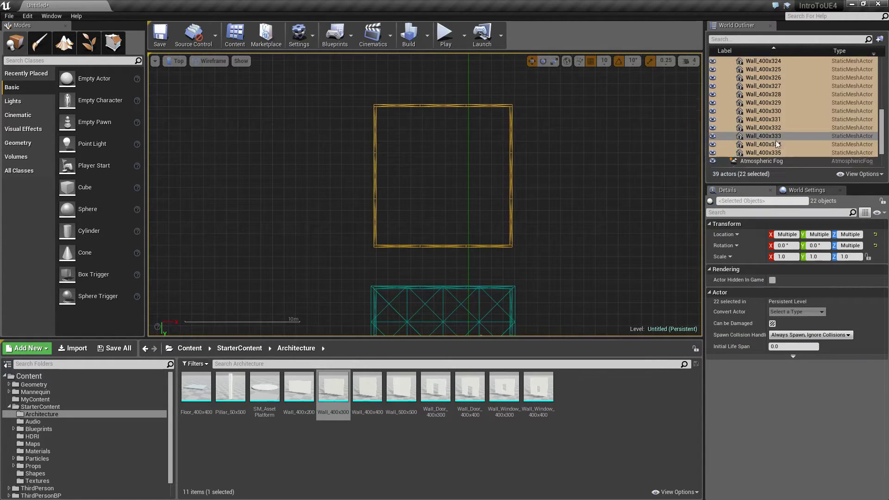
scroll(777, 141, "up", 10)
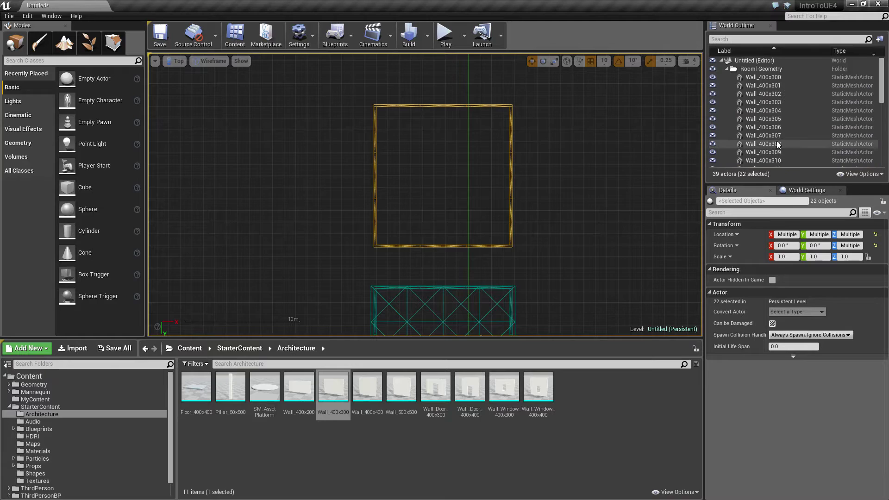
scroll(585, 188, "down", 8)
right_click_drag(570, 179, 429, 205)
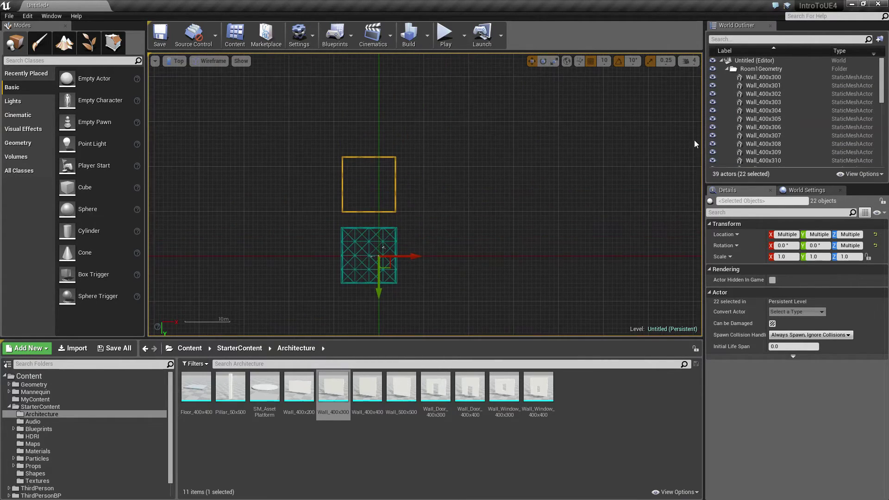
scroll(805, 129, "down", 5)
scroll(797, 134, "down", 4)
Step: Review the Sky Sphere's properties, test the box selection again, and lock the details display to the Sky Sphere
left_click(759, 161)
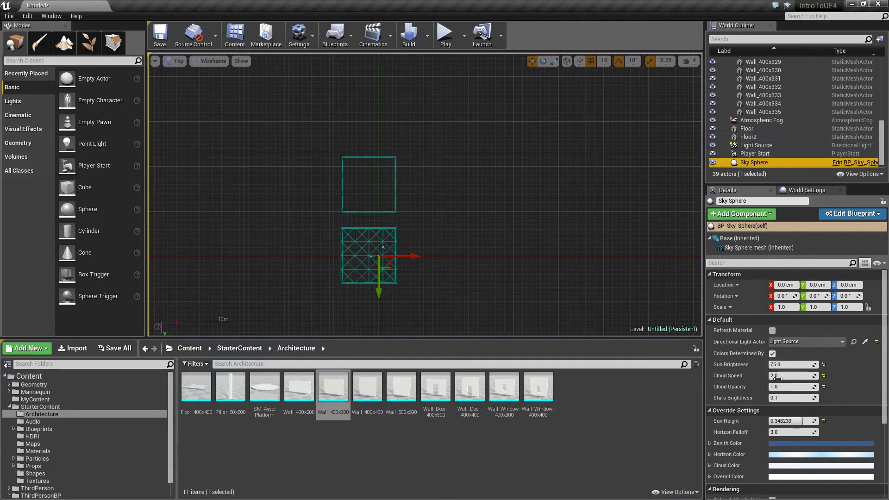
scroll(782, 381, "down", 5)
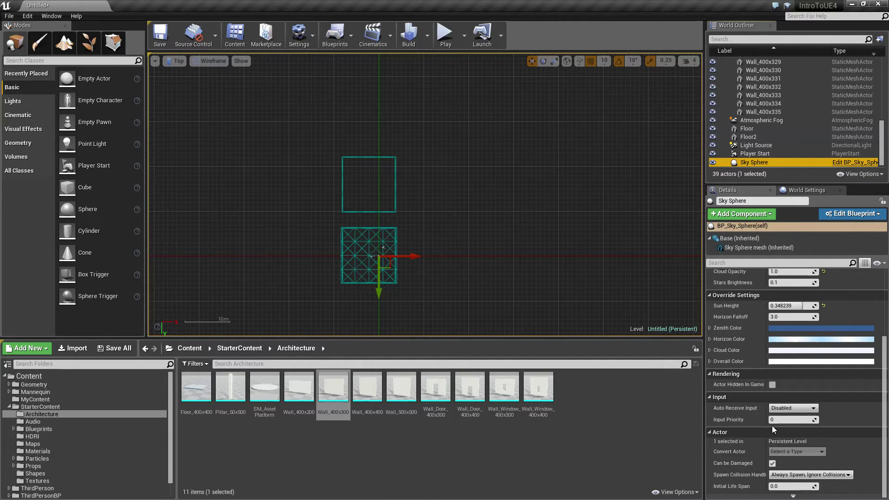
scroll(772, 427, "up", 1)
left_click_drag(314, 140, 406, 215)
scroll(777, 135, "down", 1)
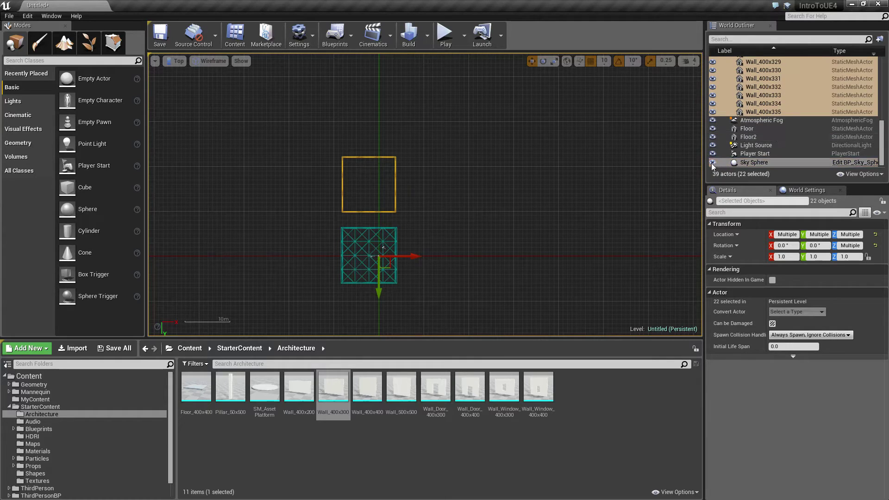
left_click(755, 163)
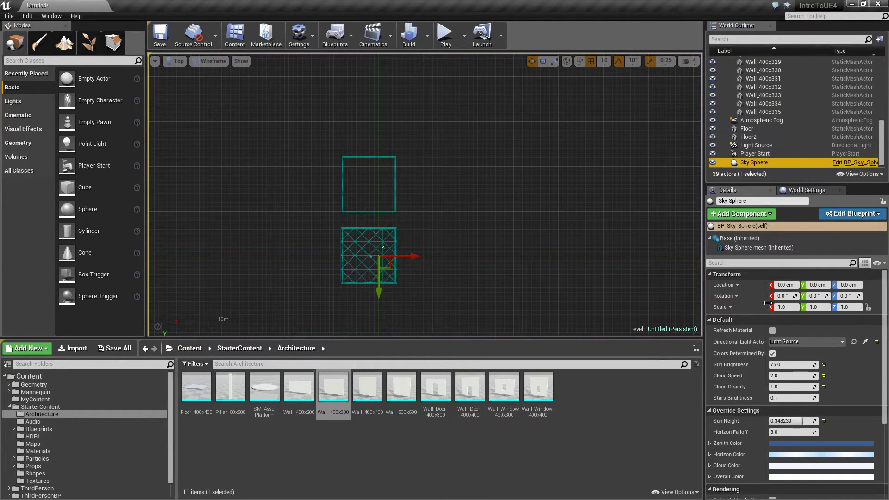
left_click(883, 202)
Step: Box-select the second room's walls again and look through the Sky Sphere's actor options for a way to exclude it
left_click(649, 179)
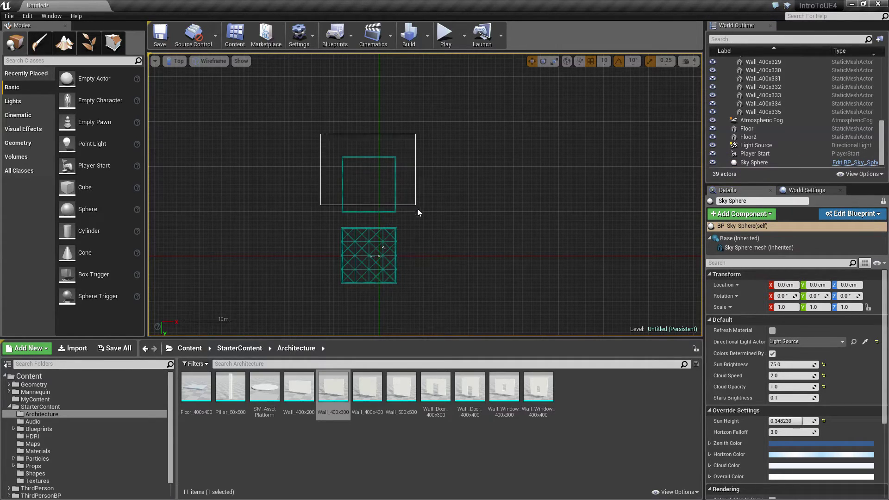
left_click_drag(416, 205, 421, 217)
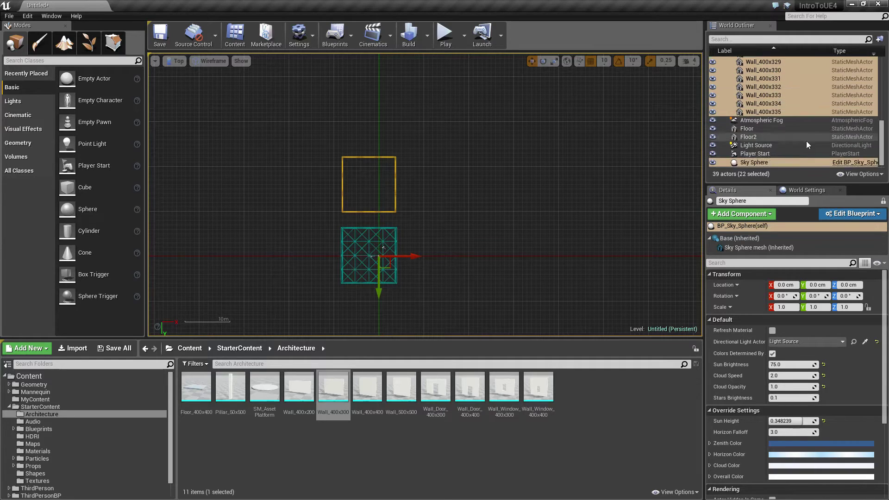
left_click(787, 163)
right_click(827, 163)
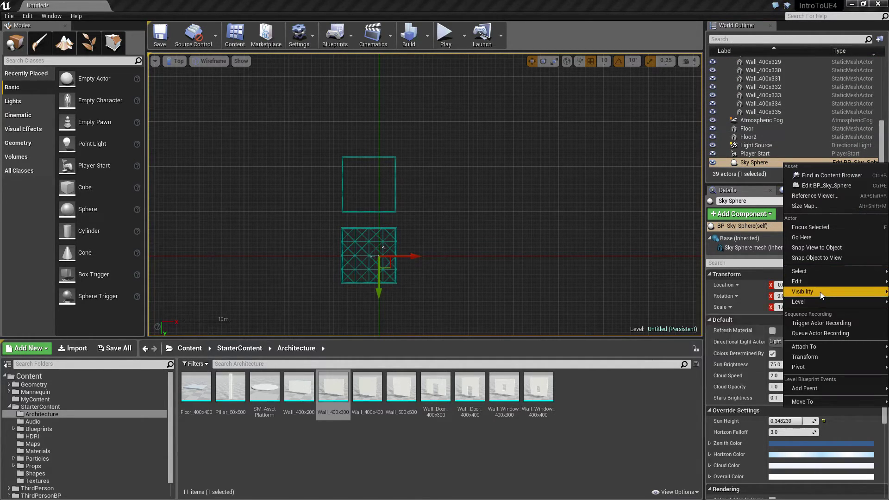
mouse_move(820, 291)
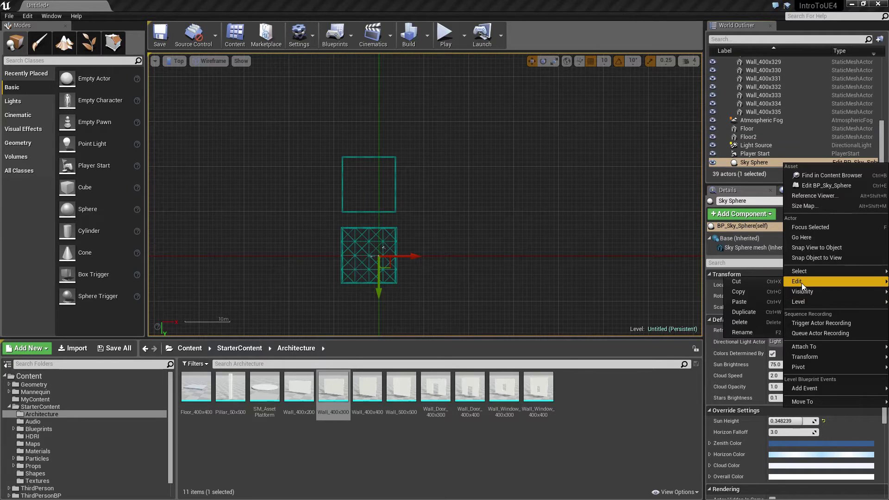
mouse_move(802, 274)
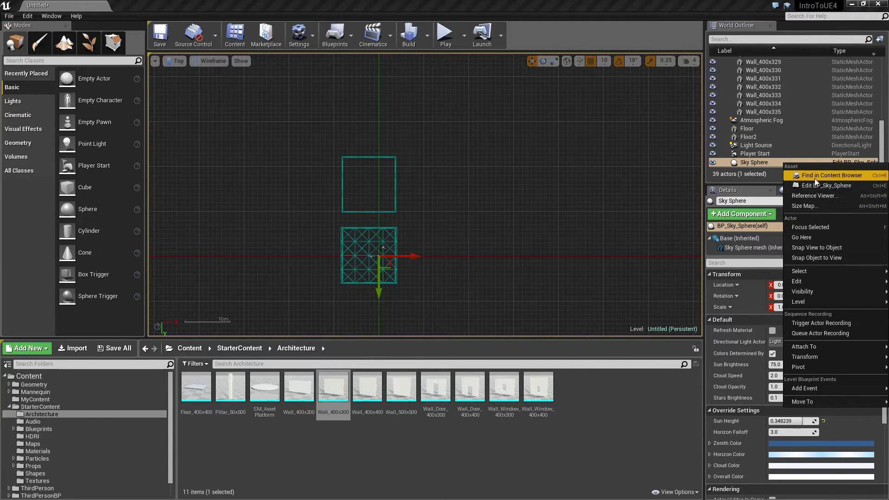
mouse_move(809, 369)
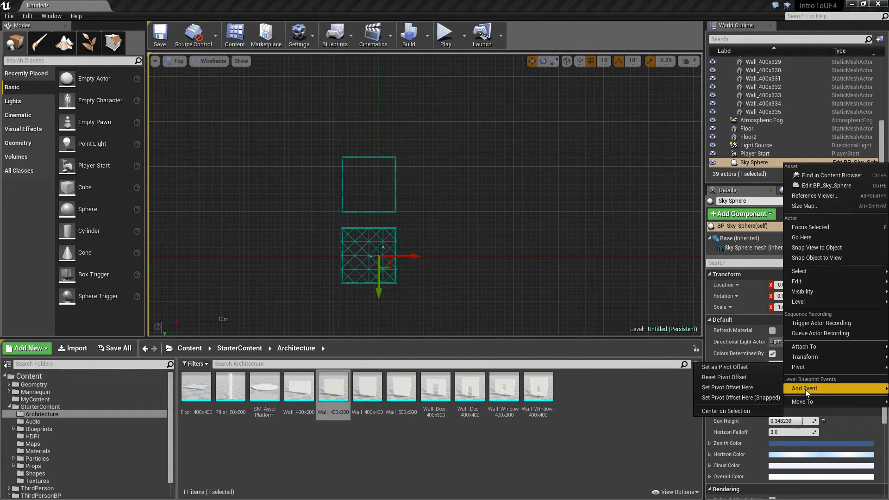
mouse_move(806, 401)
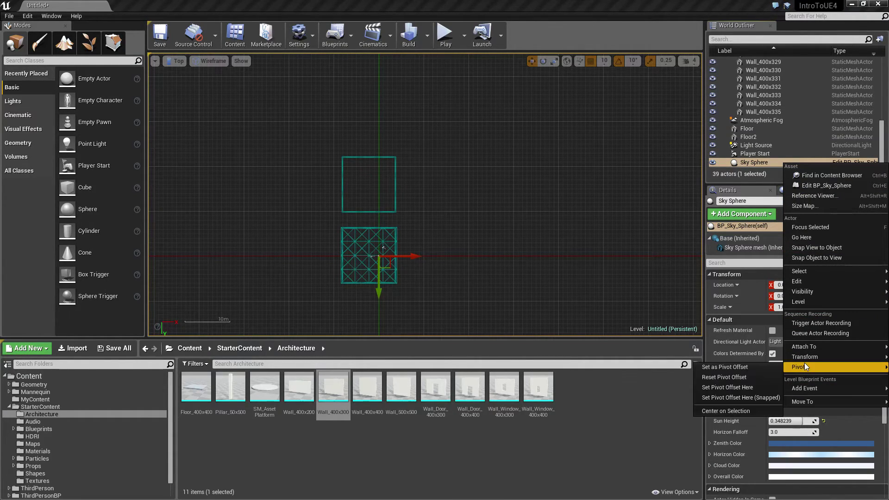
mouse_move(802, 346)
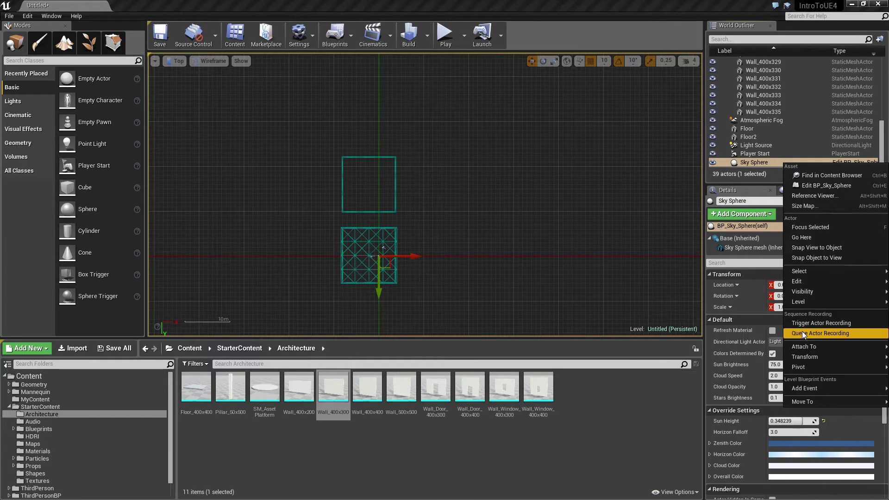
left_click(521, 199)
Step: Box-select all of the second room's walls in the Top view and remove the Sky Sphere from the selection
right_click_drag(511, 206, 585, 209)
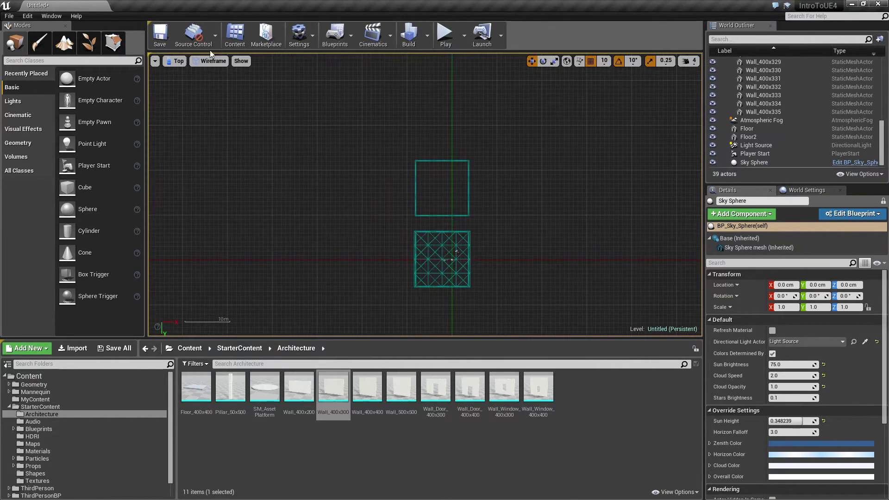
left_click(751, 163)
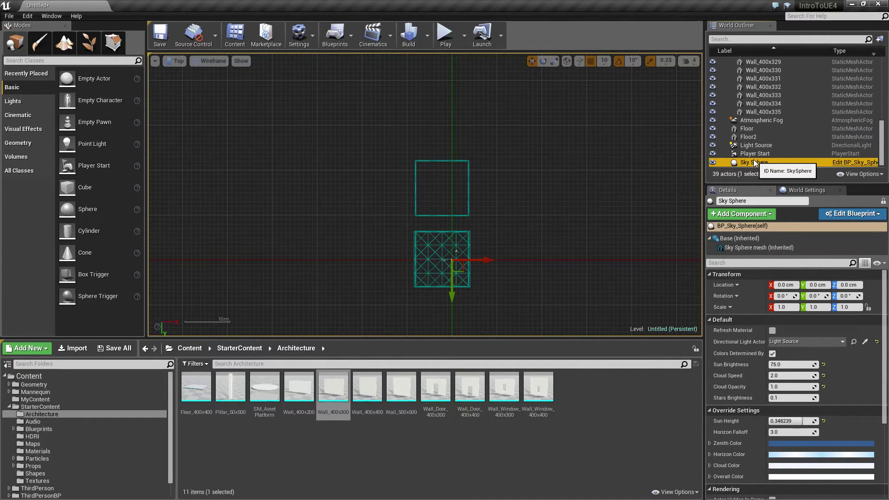
left_click_drag(388, 141, 492, 221)
scroll(783, 109, "down", 3)
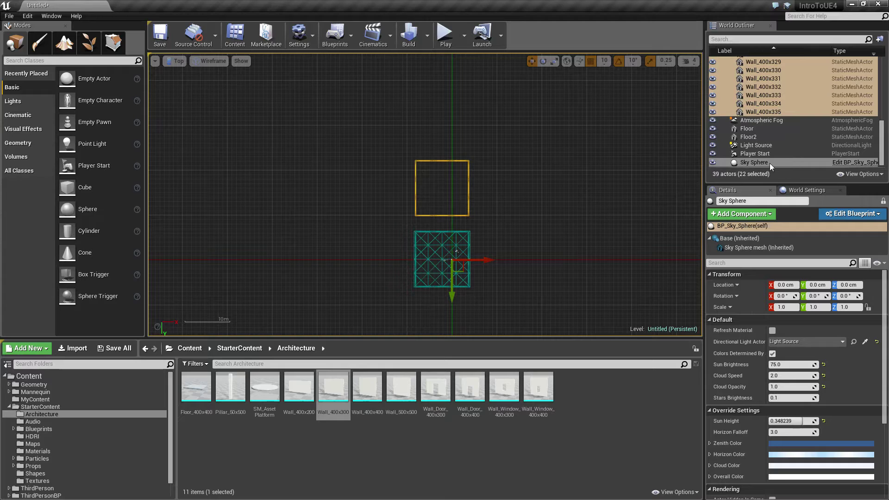
left_click(751, 162, "ctrl")
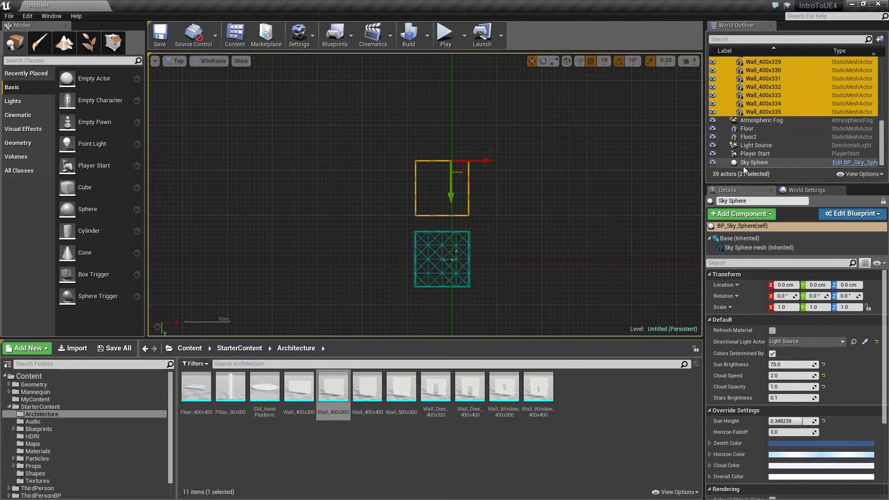
Step: Create a World Outliner folder named Room2Geometry containing the selected walls
scroll(771, 137, "up", 4)
scroll(771, 138, "up", 5)
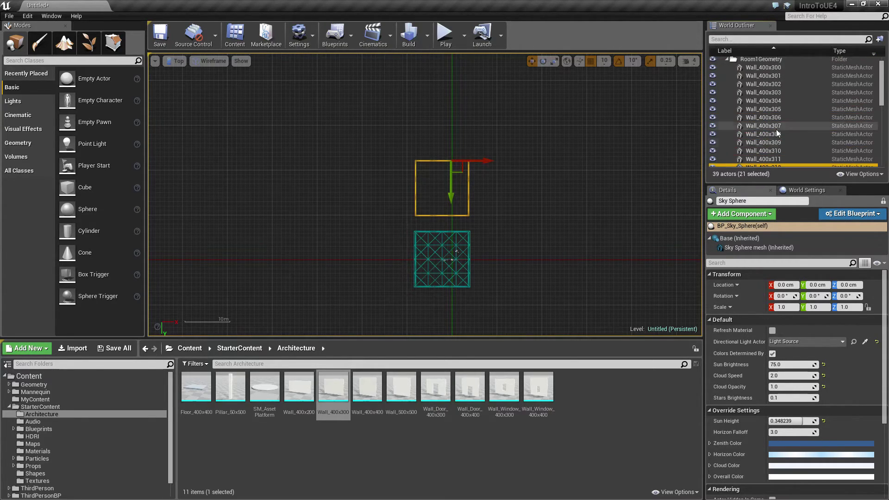
left_click(880, 40)
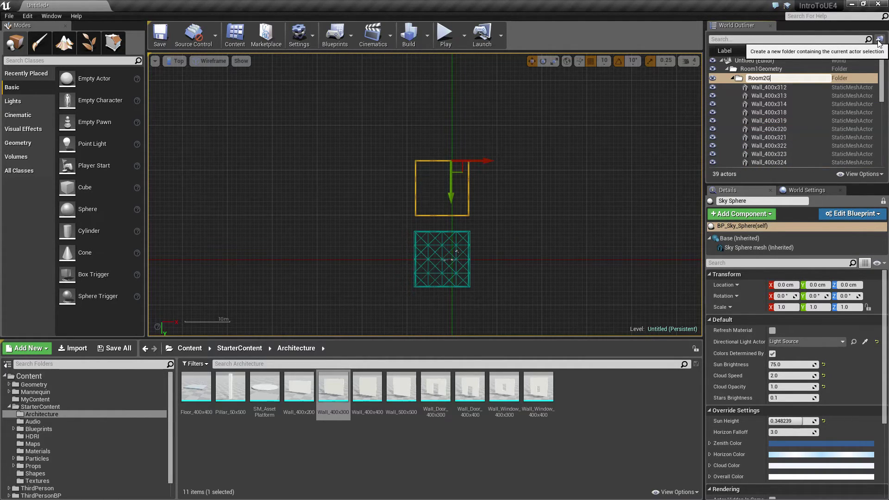
key("Return")
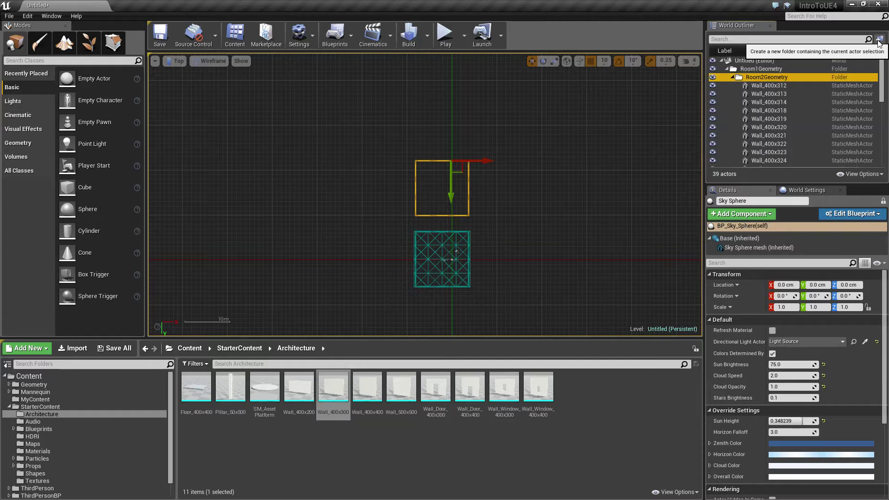
Step: Move the Room2Geometry folder out of Room1Geometry to the level's root and collapse the Room1Geometry folder
scroll(823, 137, "down", 8)
scroll(822, 136, "up", 8)
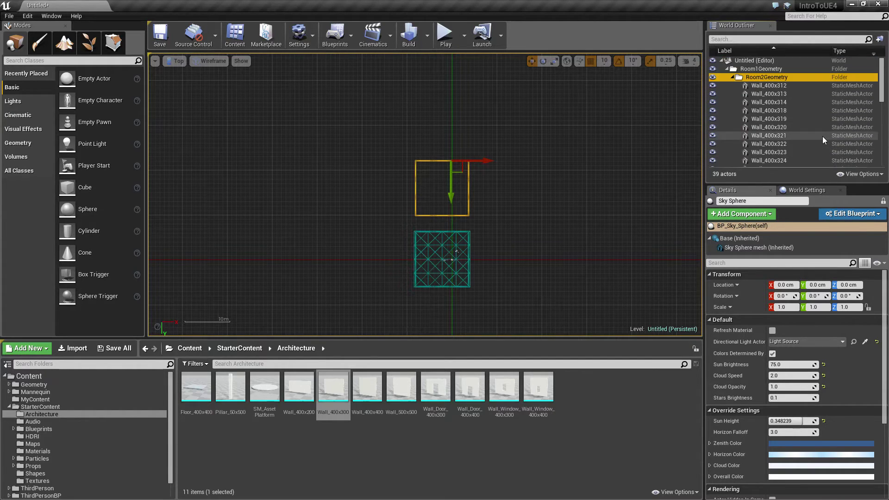
left_click(733, 77)
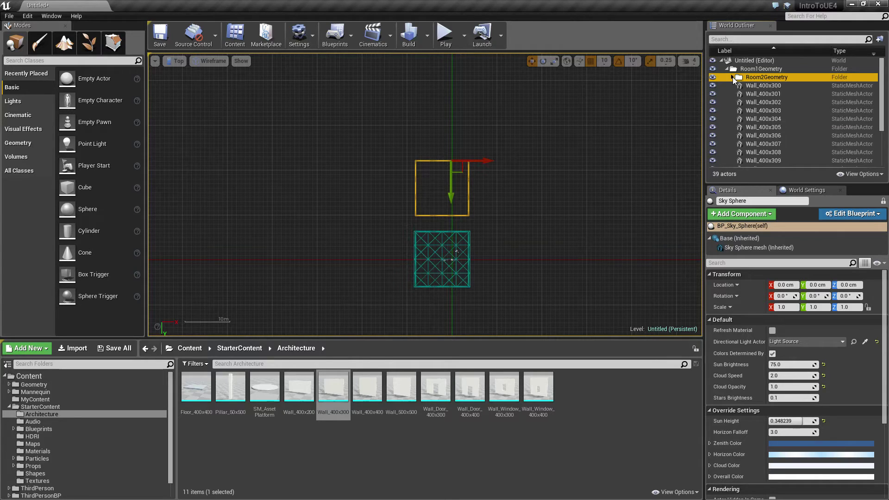
left_click(733, 77)
left_click_drag(752, 78, 758, 60)
left_click(728, 69)
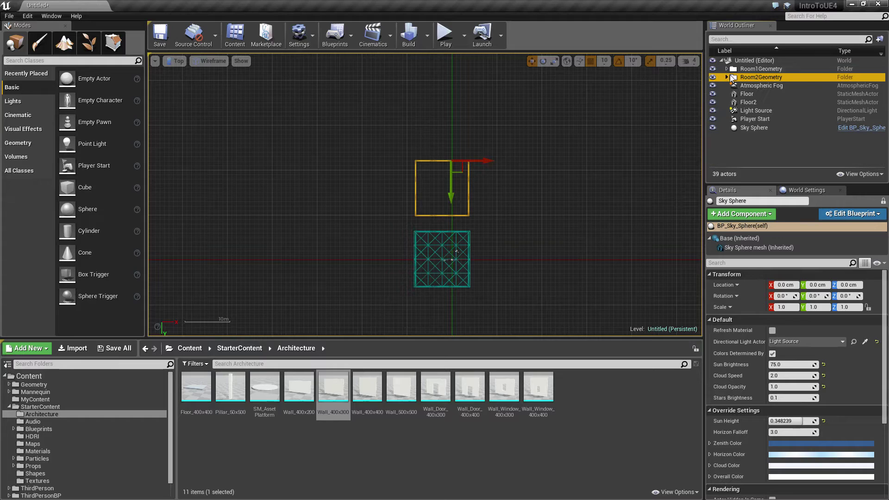
Step: Select every wall in the Room2Geometry folder, from Wall_400x312 through Wall_400x335
left_click(726, 70)
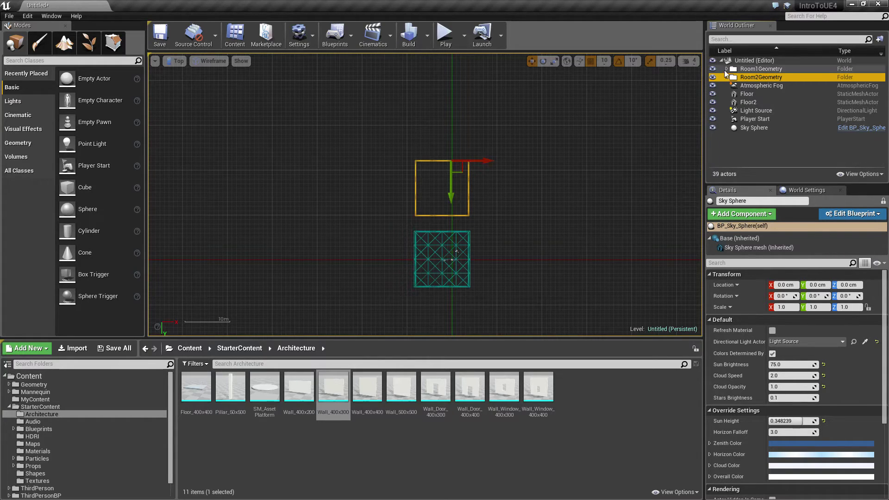
left_click(727, 68)
left_click(727, 68)
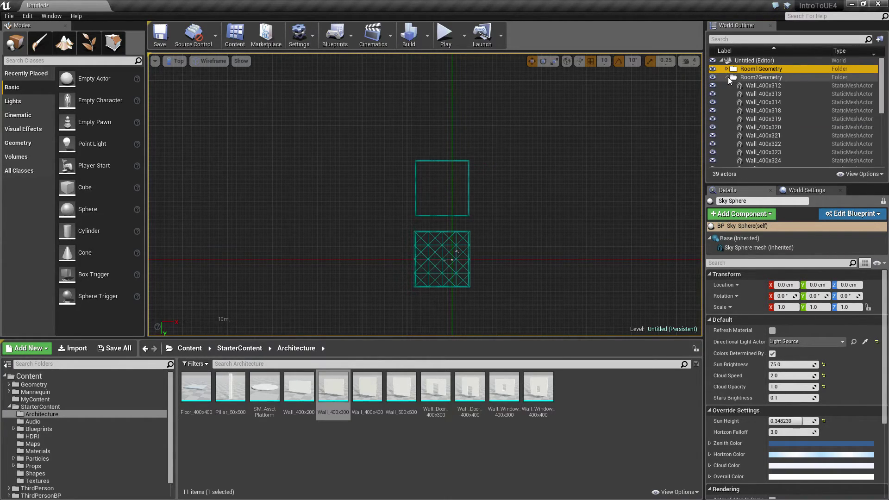
left_click(760, 78)
left_click(730, 78)
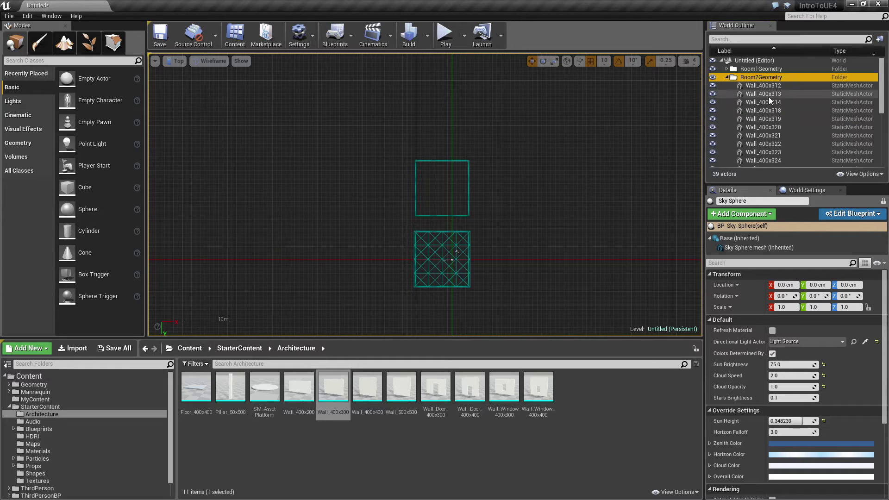
left_click(763, 84)
scroll(777, 151, "down", 3)
scroll(774, 143, "down", 3)
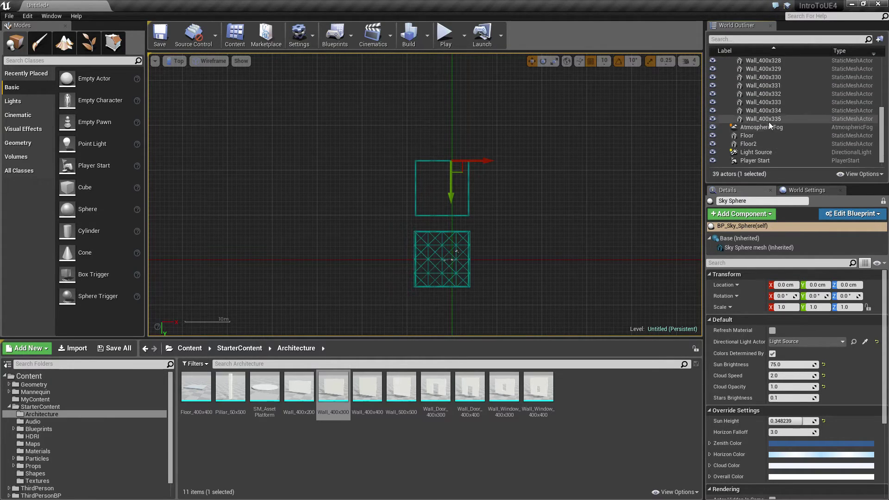
left_click(767, 119, "shift")
scroll(778, 112, "up", 6)
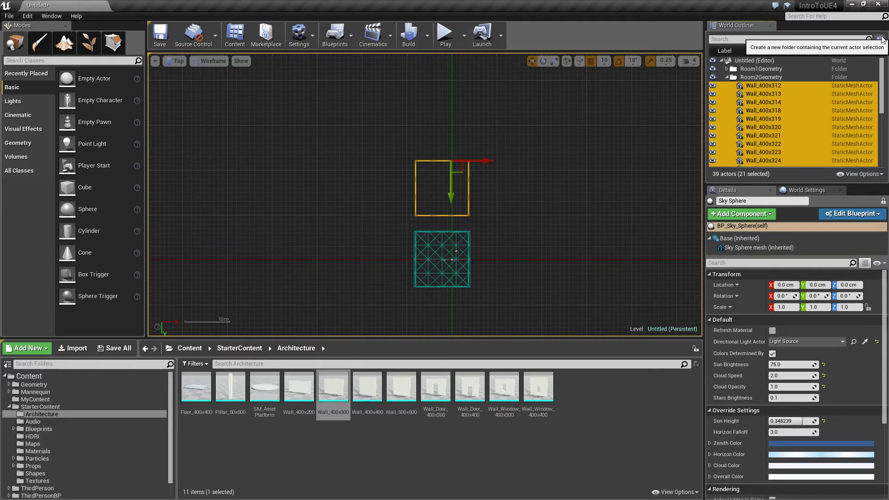
Step: Slide the second room's walls along the Y axis in the Perspective view until they meet the first room, and deselect them
left_click(175, 61)
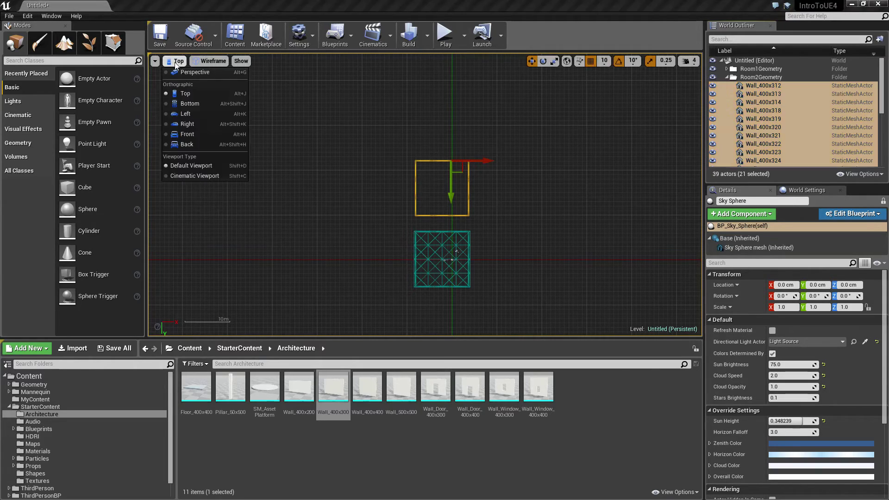
left_click(183, 72)
right_click_drag(355, 182, 454, 185)
left_click_drag(282, 207, 332, 209)
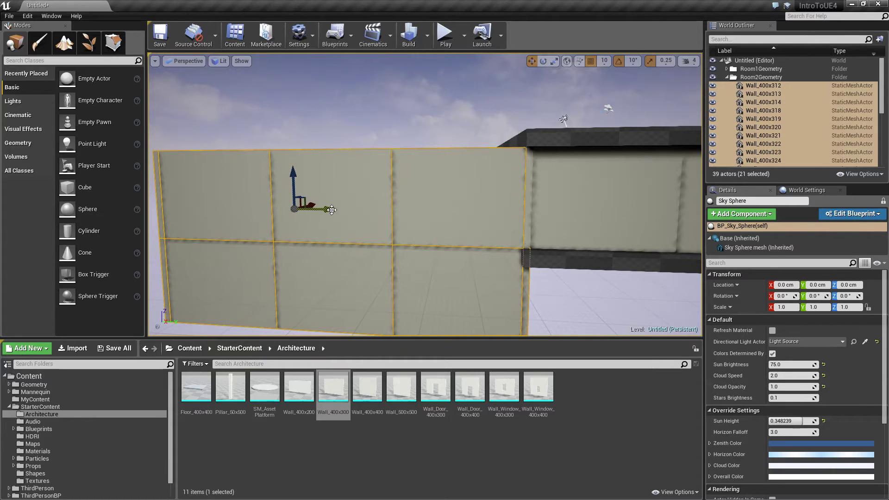
right_click_drag(501, 250, 619, 269)
key("Escape")
Step: Delete the two floor meshes, Floor and Floor2, from the level
left_click(444, 181)
right_click_drag(445, 181, 516, 190)
left_click_drag(636, 134, 639, 135)
right_click_drag(504, 225, 620, 57)
key("Delete")
left_click(498, 209)
key("Delete")
right_click_drag(492, 186, 488, 211)
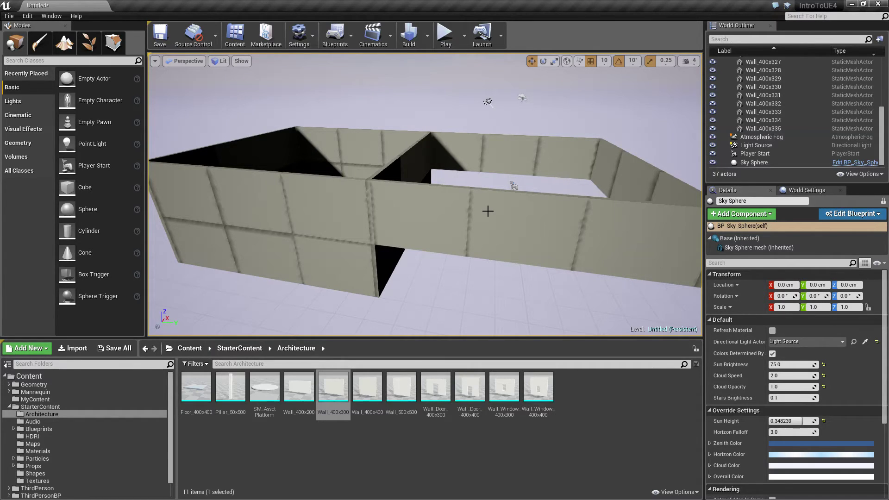
Step: Select the middle panel of the first room's wall adjoining the second room, Wall_400x301, from inside the first room
right_click_drag(488, 211, 530, 229)
right_click_drag(437, 261, 479, 239)
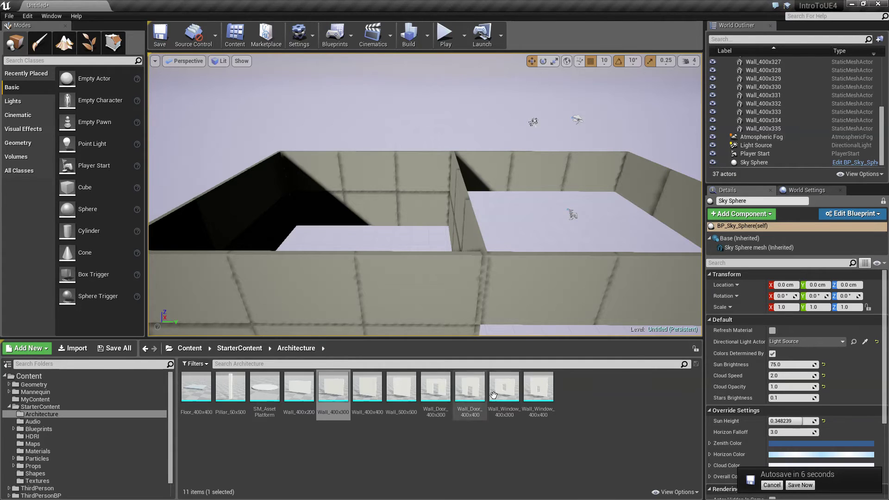
mouse_move(526, 233)
right_mouse_down()
mouse_move(488, 260)
mouse_move(509, 260)
mouse_move(536, 228)
right_mouse_up()
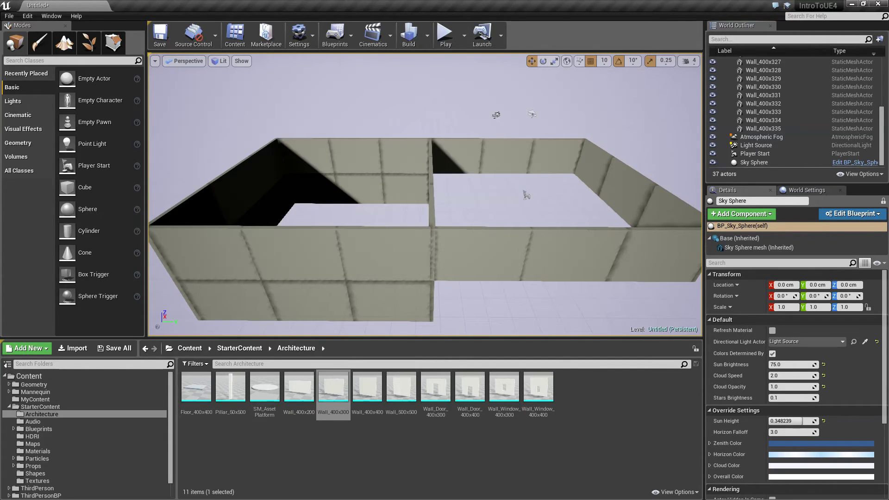
scroll(499, 218, "up", 15)
right_click_drag(499, 219, 249, 214)
key("w")
key("s")
key("w")
key("d")
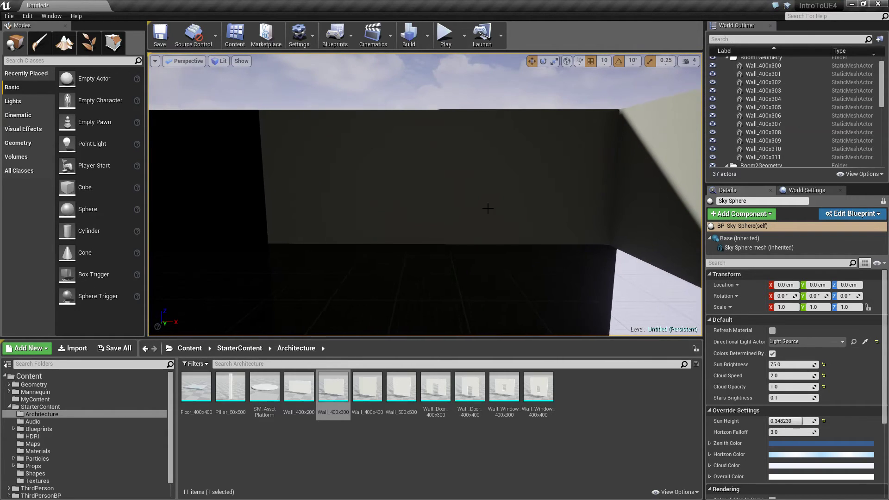
left_click(399, 171)
right_click_drag(399, 172, 363, 172)
right_click_drag(488, 183, 490, 184)
mouse_move(543, 204)
right_mouse_down()
mouse_move(531, 231)
mouse_move(553, 201)
mouse_move(546, 204)
right_mouse_up()
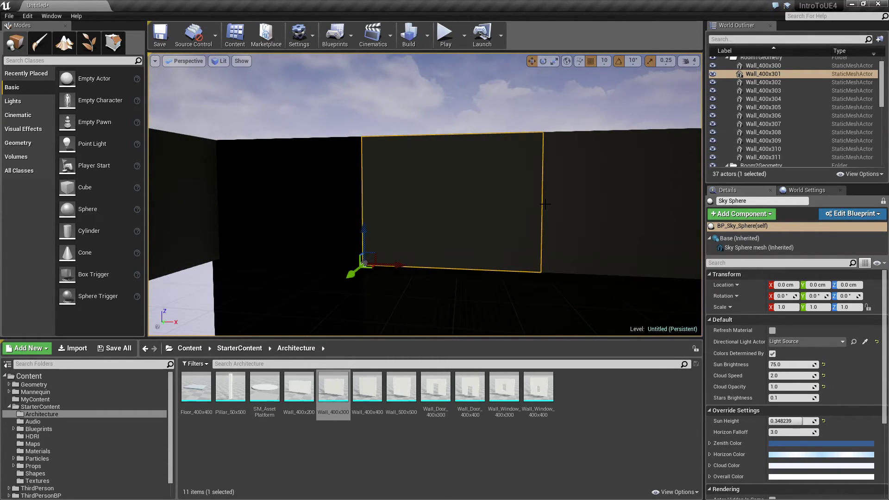
right_click_drag(522, 226, 551, 226)
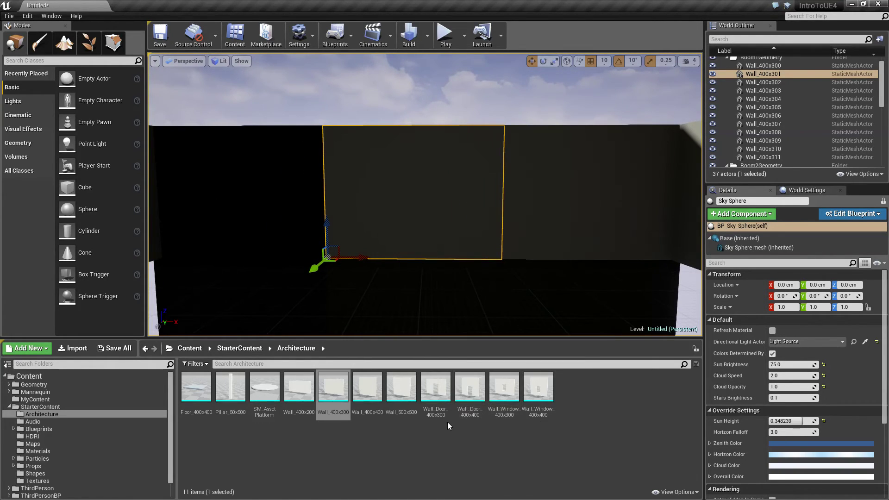
left_click(436, 391)
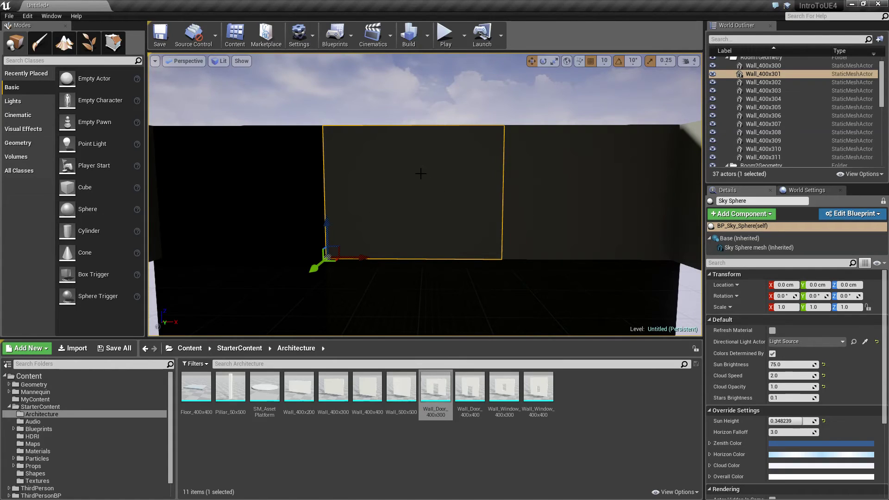
left_click(438, 388)
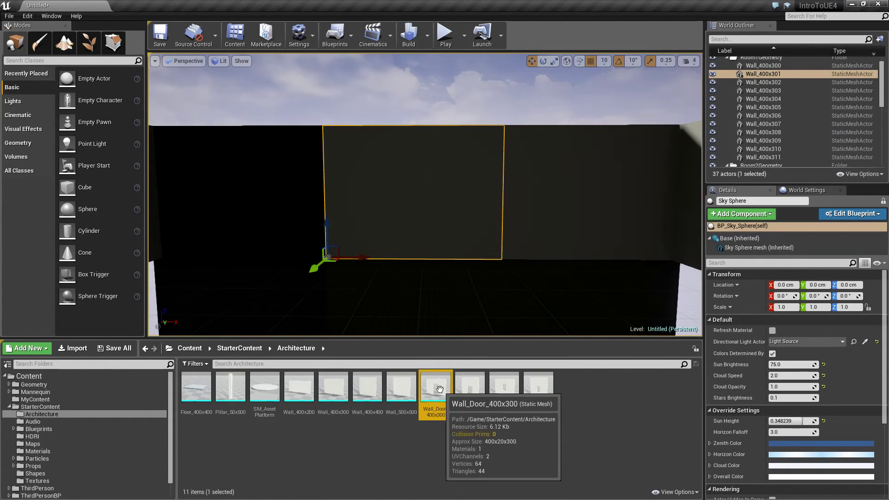
right_click(412, 168)
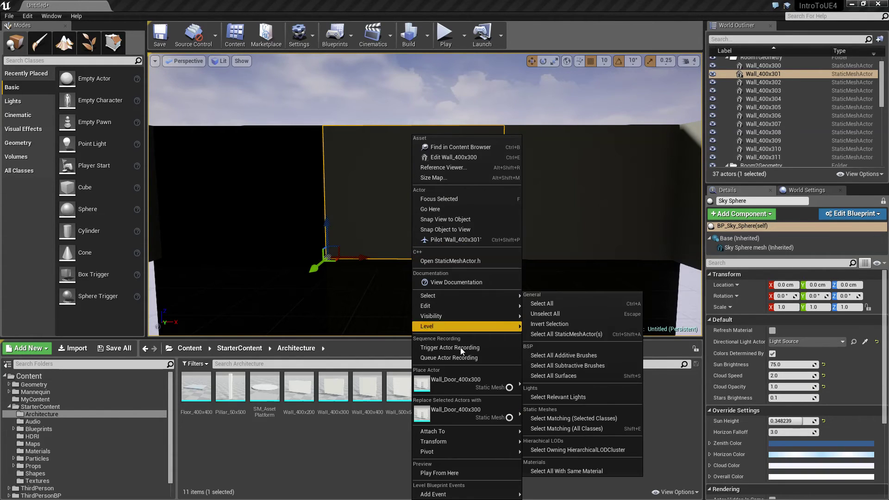
mouse_move(468, 379)
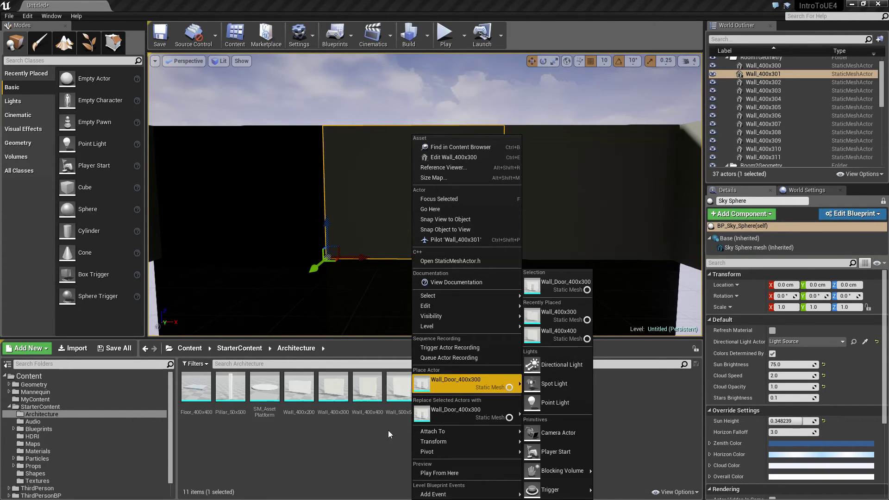
left_click(403, 430)
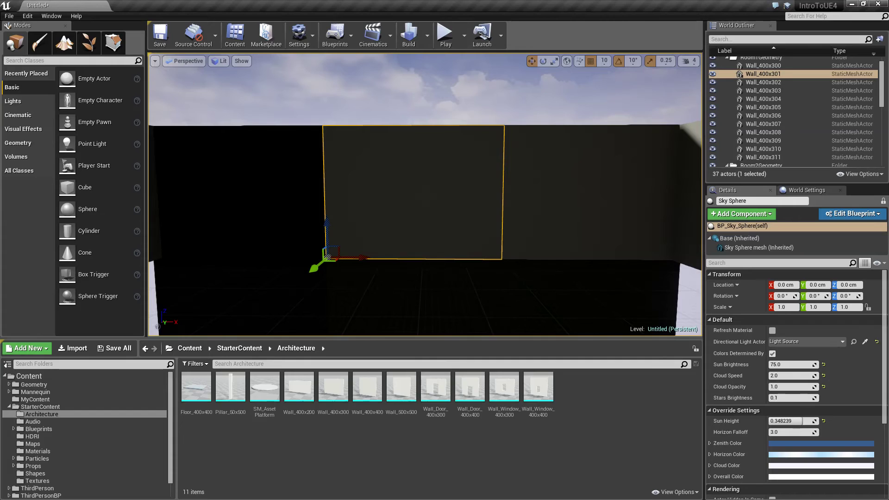
Step: Replace the selected middle wall panel between the two rooms with Wall_Door_400x300
left_click(435, 389)
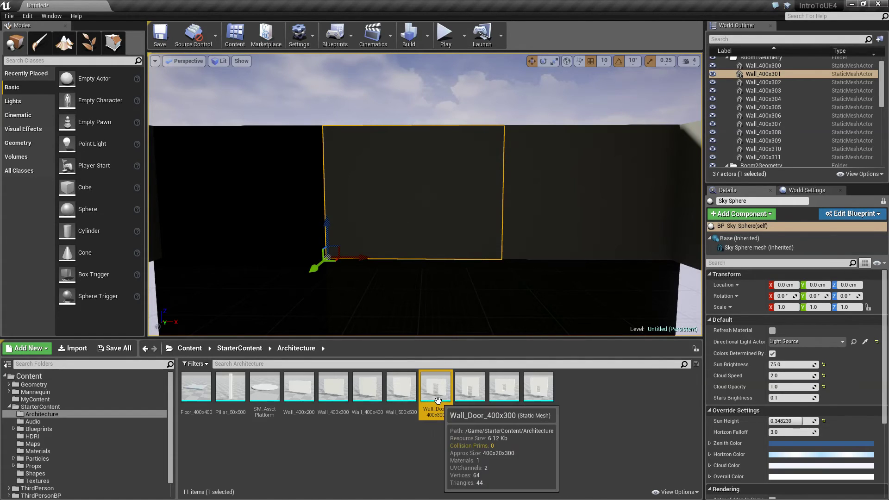
right_click(415, 210)
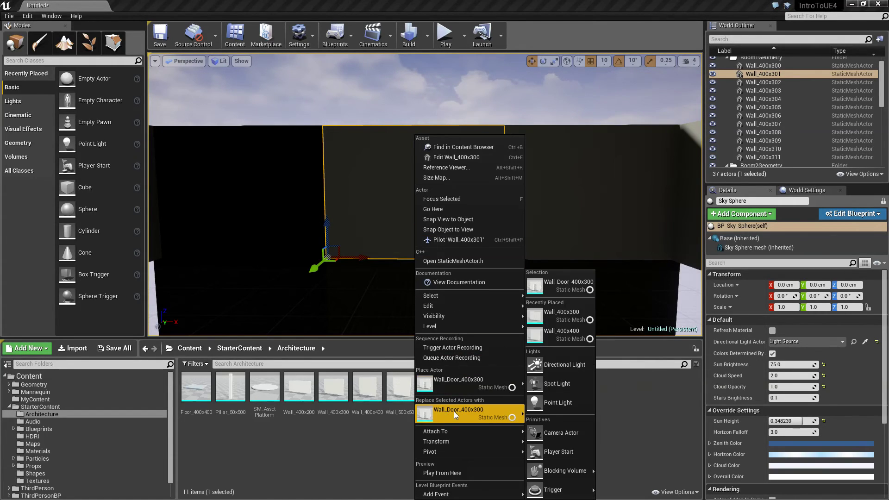
left_click(454, 411)
left_click(460, 154)
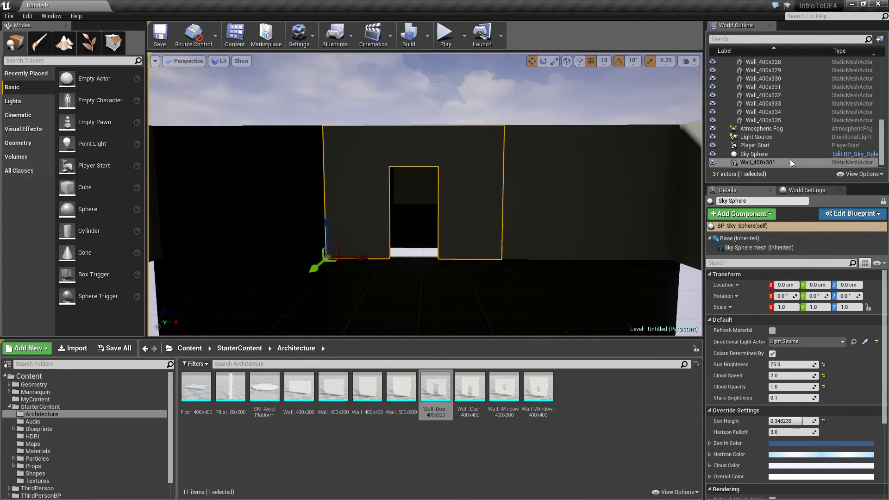
Step: Move the door wall Wall_400x301 from the level's root into the Room1Geometry folder
scroll(784, 156, "up", 3)
scroll(785, 154, "up", 3)
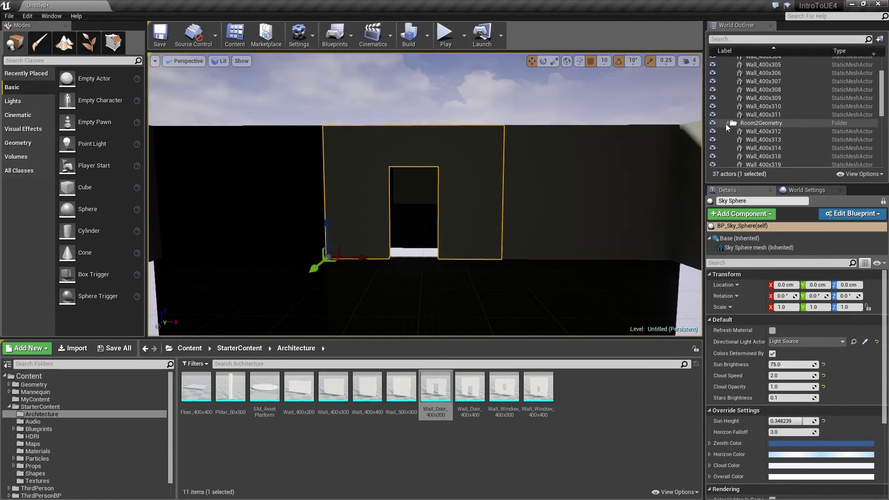
scroll(726, 125, "up", 3)
left_click(727, 68)
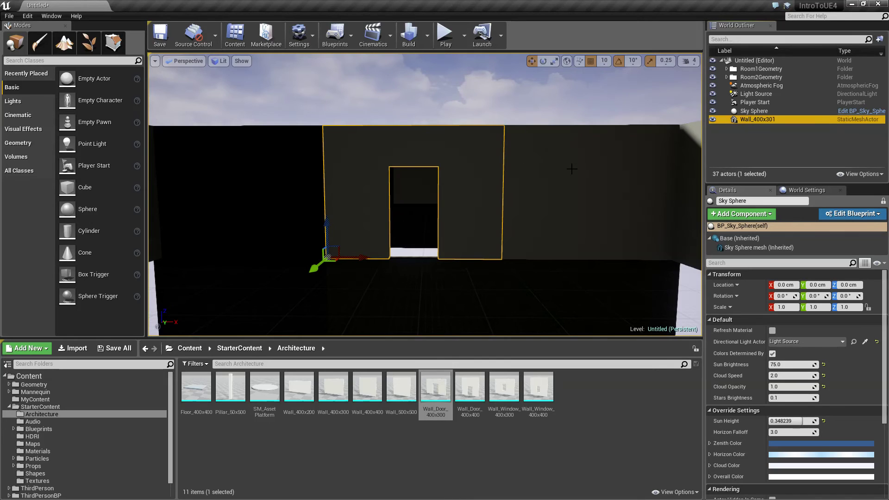
left_click(545, 181)
left_click(454, 162)
left_click_drag(757, 163, 763, 68)
scroll(751, 156, "up", 3)
left_click(726, 69)
left_click(756, 69)
Step: Replace the lower middle panel of the second room's far wall, Wall_400x325, with Wall_Door_400x300
mouse_move(469, 196)
right_mouse_down()
mouse_move(589, 201)
mouse_move(477, 211)
mouse_move(460, 202)
right_mouse_up()
key("w")
left_click(463, 209)
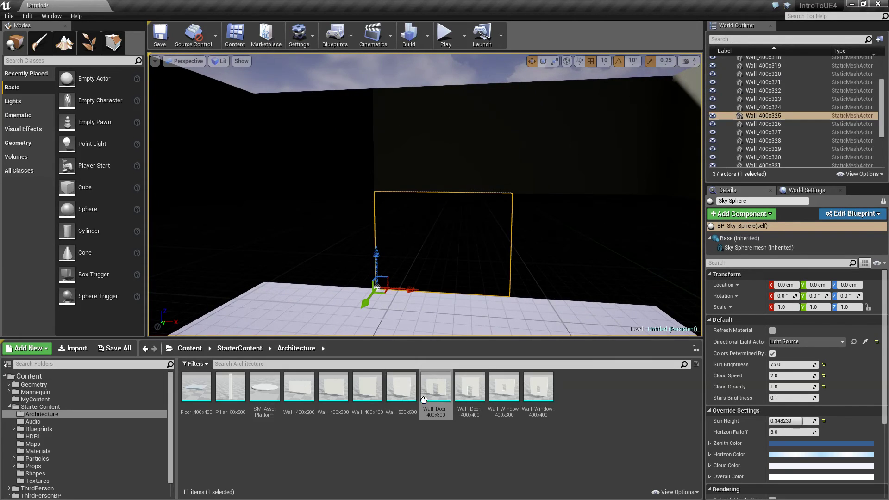
right_click(447, 236)
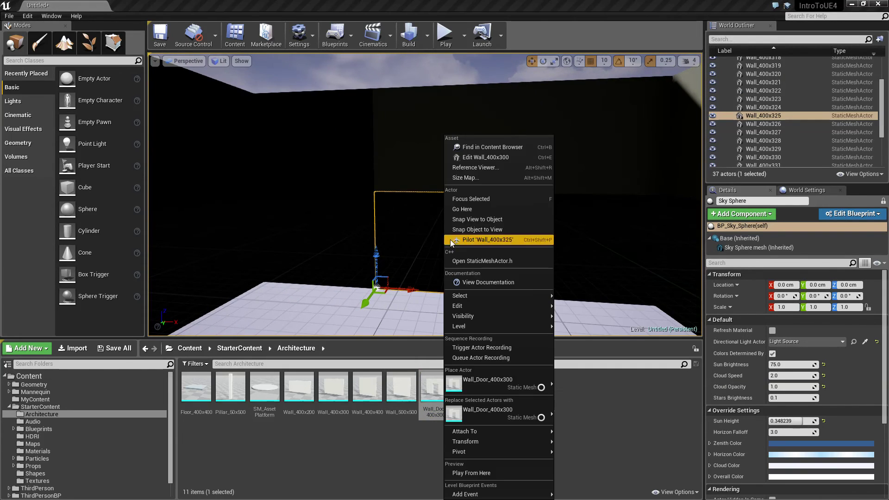
left_click(487, 414)
key("Escape")
Step: Replace the middle panel of the first room's sunlit side wall, Wall_400x310, with Wall_Window_400x300
right_click_drag(425, 194, 486, 260)
left_click(475, 207)
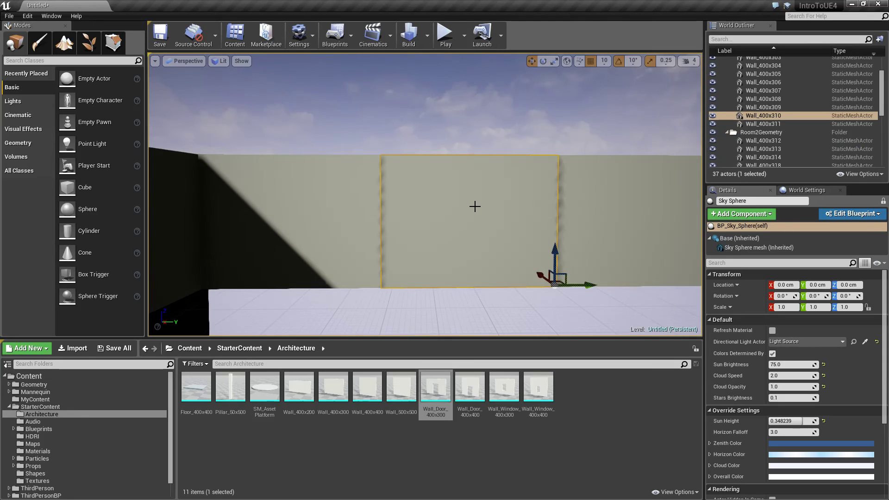
left_click(504, 391)
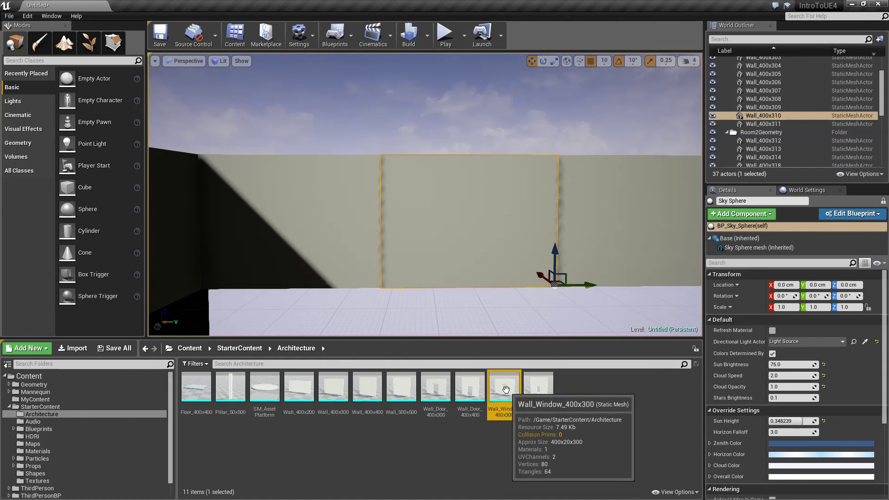
right_click(470, 218)
left_click(516, 409)
Step: Replace the middle panel of the first room's shaded side wall, Wall_400x307, with Wall_Window_400x300
right_click_drag(446, 270, 685, 270)
left_click(446, 270)
right_click(505, 387)
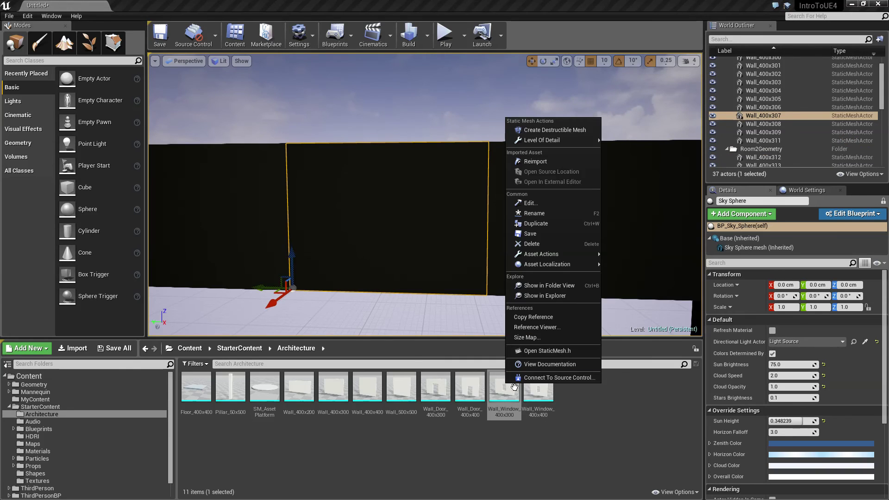
left_click(477, 232)
left_click(510, 388)
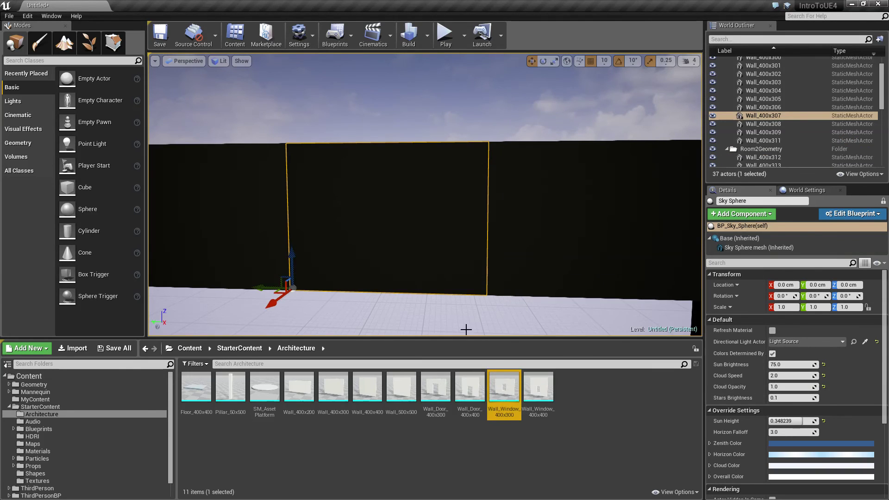
right_click(414, 229)
left_click(457, 407)
Step: Replace the three upper panels of the second room's shaded side wall, Wall_400x318 to Wall_400x320, with Wall_Window_400x300 and deselect them
right_click_drag(440, 278, 598, 255)
left_click(394, 208)
right_click_drag(394, 208, 445, 236)
left_click(417, 174, "ctrl")
left_click(602, 166, "ctrl")
right_click_drag(602, 166, 613, 142)
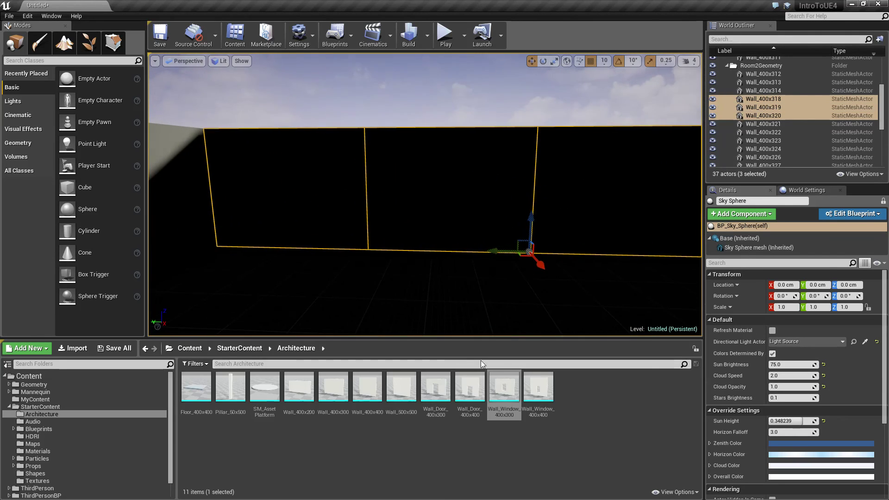
right_click(504, 393)
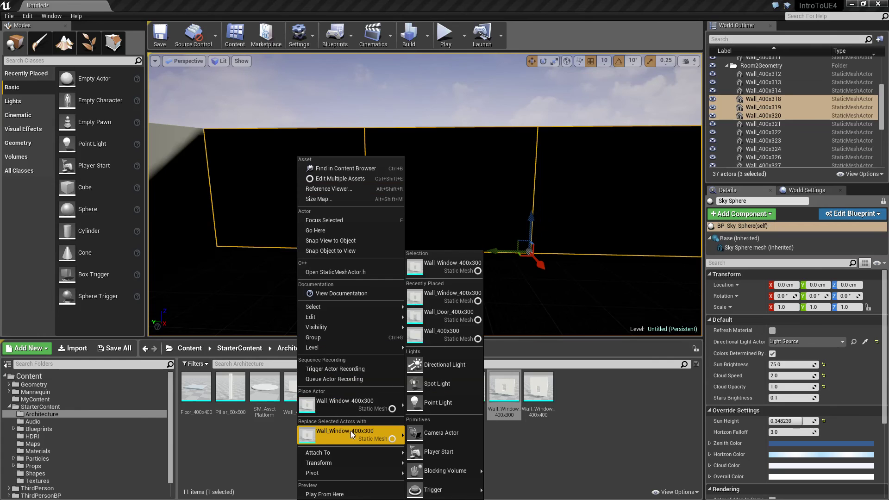
left_click(351, 432)
mouse_move(424, 318)
right_mouse_down()
mouse_move(494, 332)
mouse_move(429, 334)
right_mouse_up()
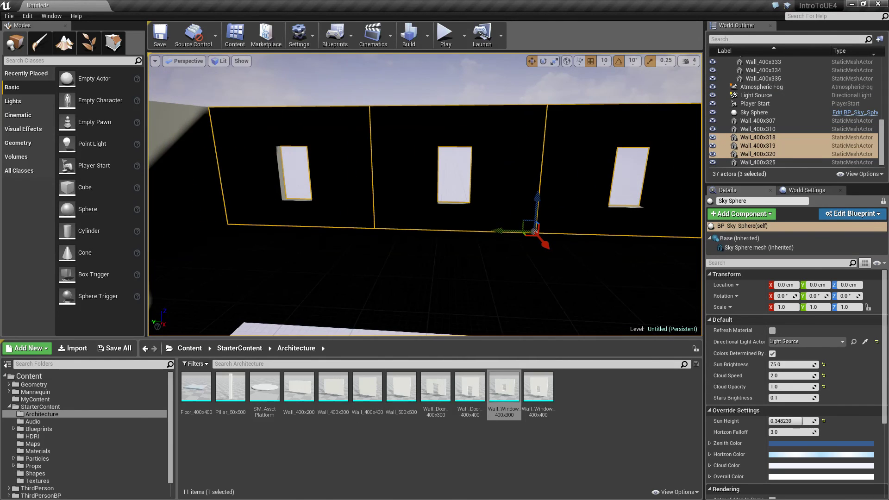
key("Escape")
Step: Examine the door and window walls of both rooms from inside and from outside the building
right_click_drag(425, 194, 517, 199)
right_click_drag(425, 195, 424, 240)
right_click_drag(297, 333, 528, 323)
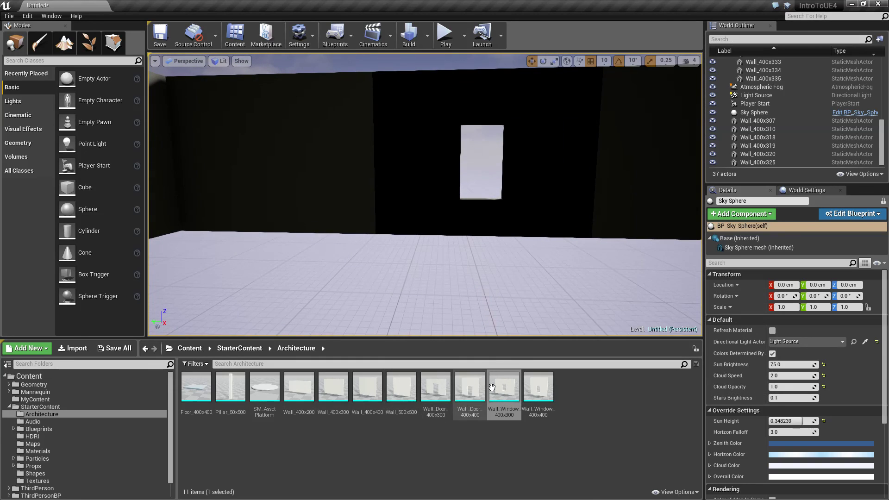
right_click_drag(445, 278, 556, 288)
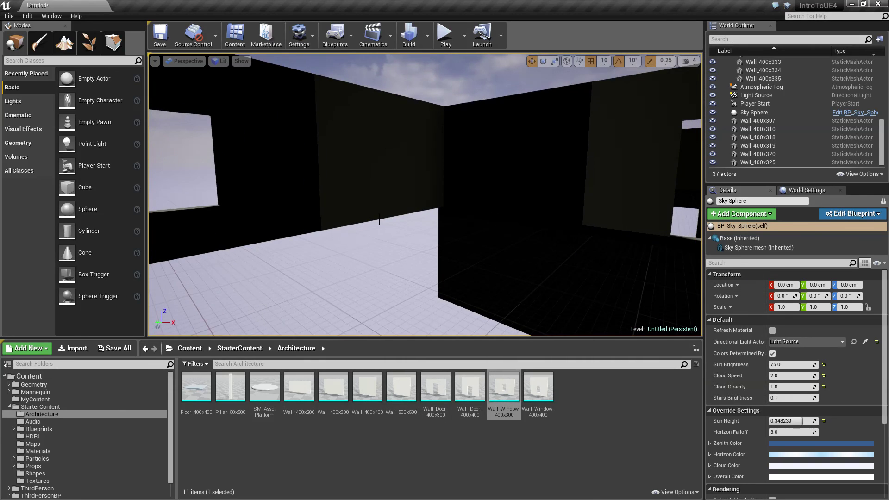
right_click_drag(379, 219, 245, 219)
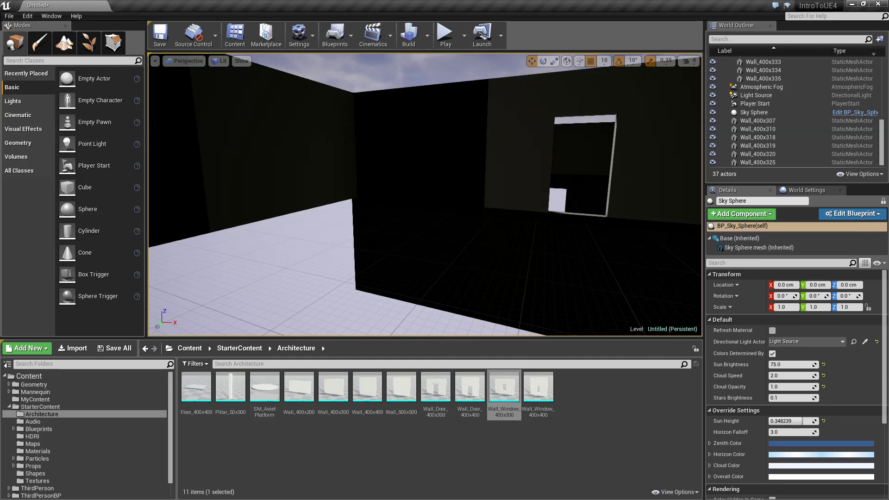
mouse_move(426, 195)
right_mouse_down()
mouse_move(444, 227)
mouse_move(491, 222)
mouse_move(524, 203)
mouse_move(570, 206)
mouse_move(324, 197)
mouse_move(421, 211)
right_mouse_up()
right_click_drag(464, 235, 361, 236)
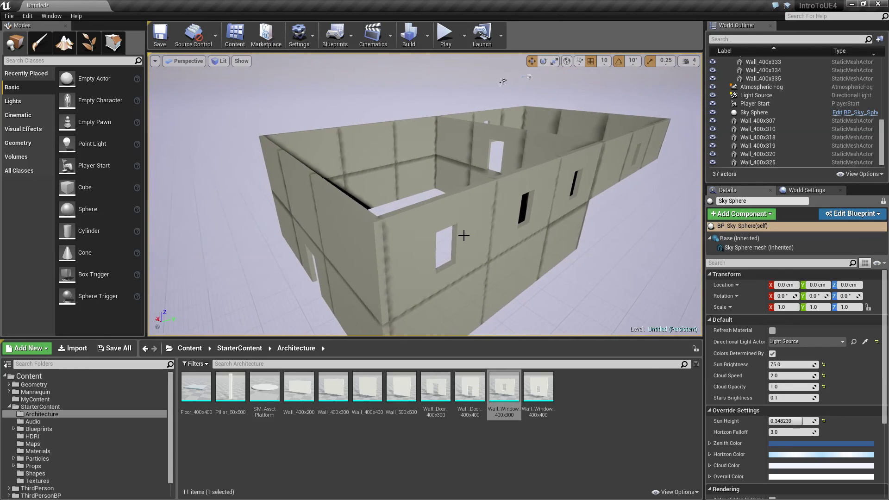